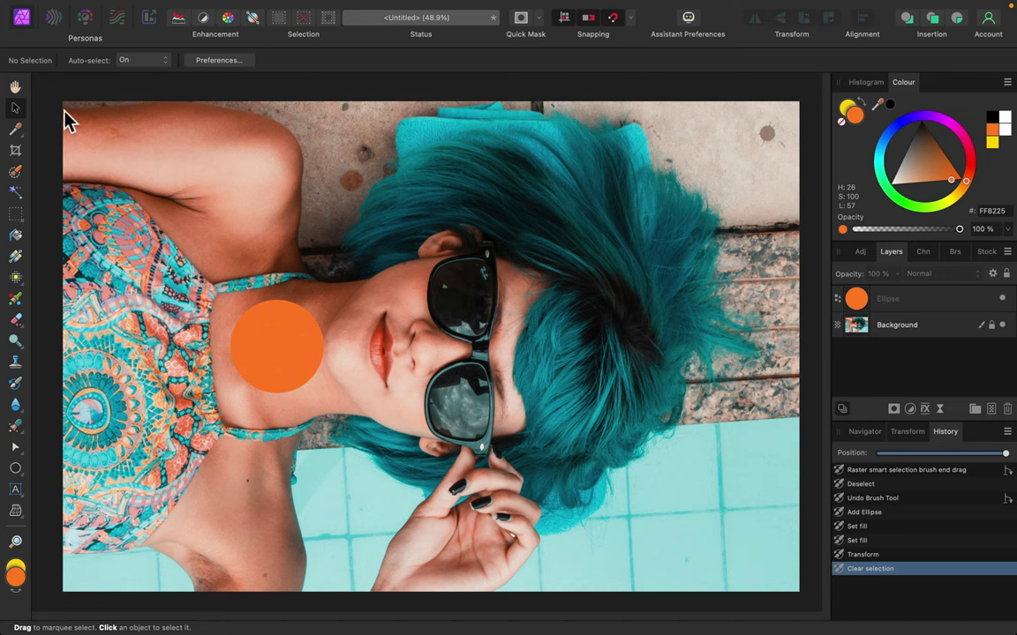
Step: Zoom the photo to 95% and pan across it with the View tool to examine the face, hair and patterned dress
left_click(15, 86)
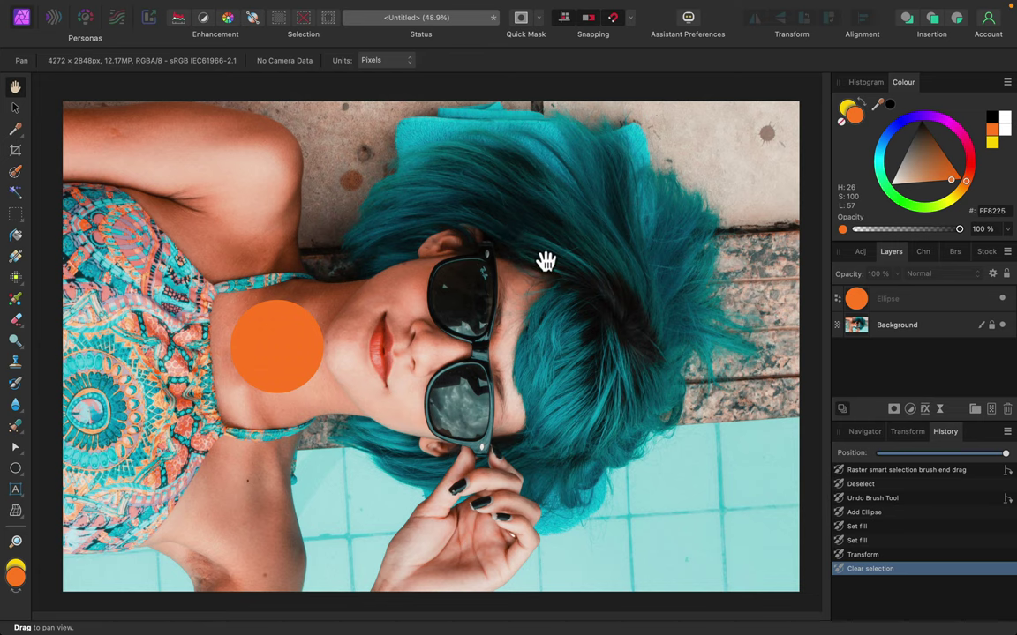
left_click(864, 431)
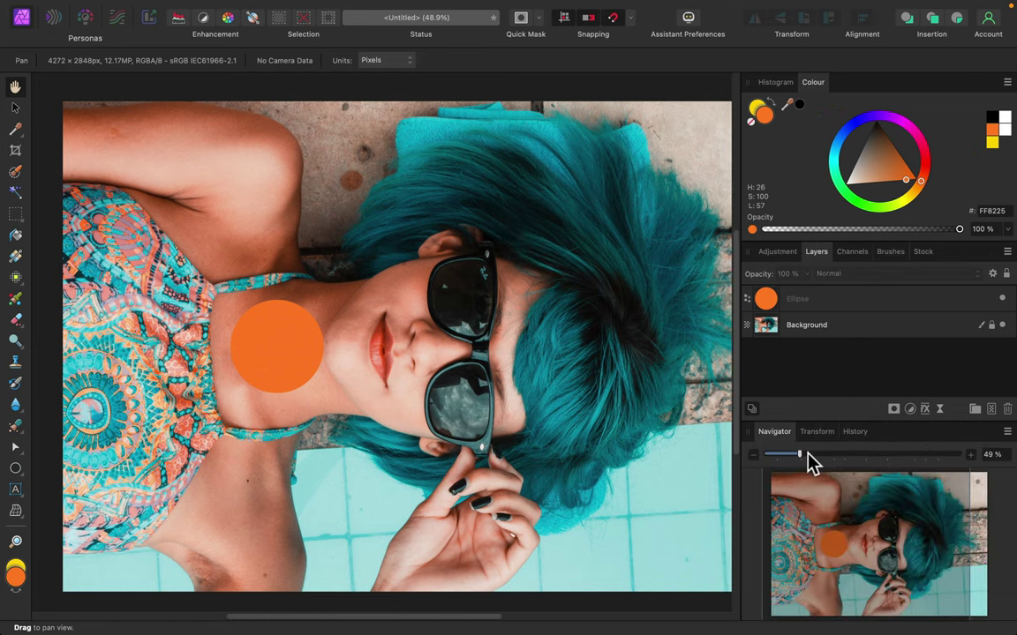
left_click_drag(807, 455, 877, 457)
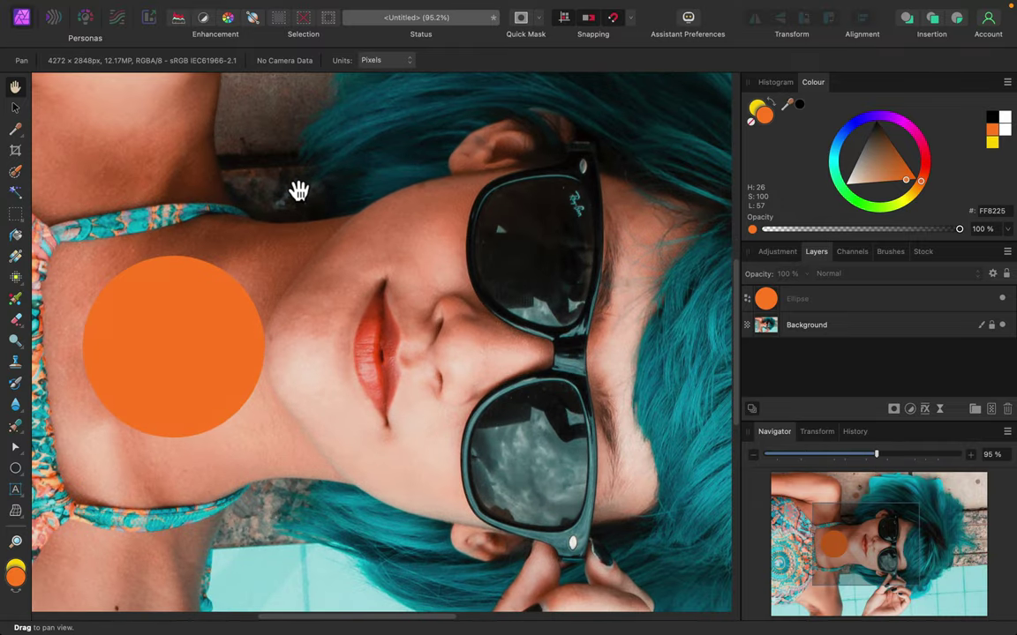
left_click_drag(298, 191, 481, 150)
left_click_drag(579, 370, 54, 284)
left_click_drag(341, 300, 333, 359)
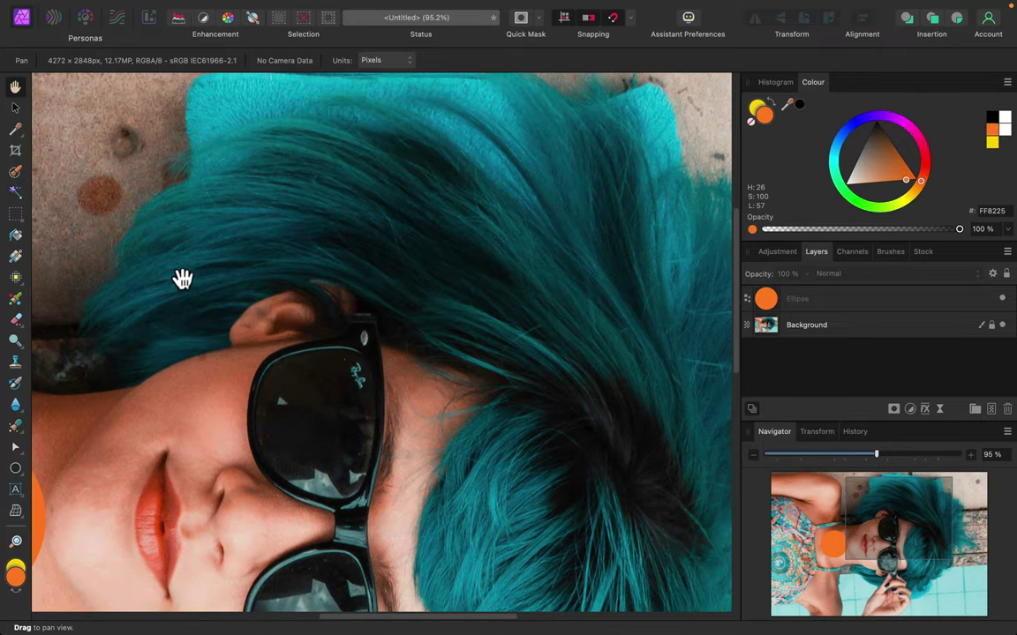
left_click_drag(181, 279, 607, 302)
left_click_drag(220, 281, 402, 306)
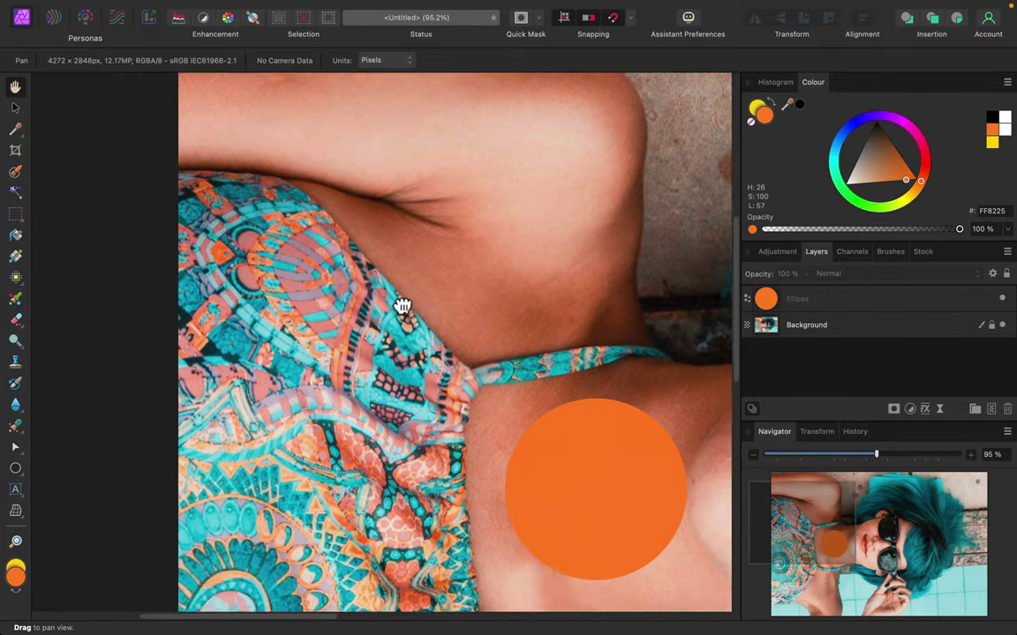
scroll(401, 306, "down", 5)
scroll(402, 307, "right", 2)
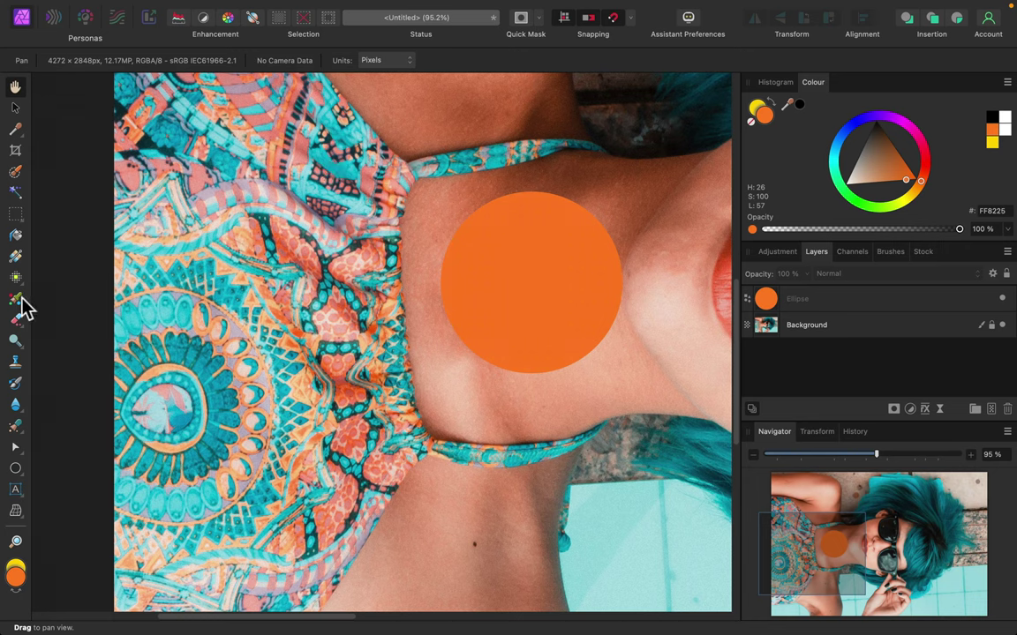
Step: Activate the Paint Brush tool and pan temporarily across the dress, face, hand and arm without leaving the brush
left_click_drag(15, 276, 53, 265)
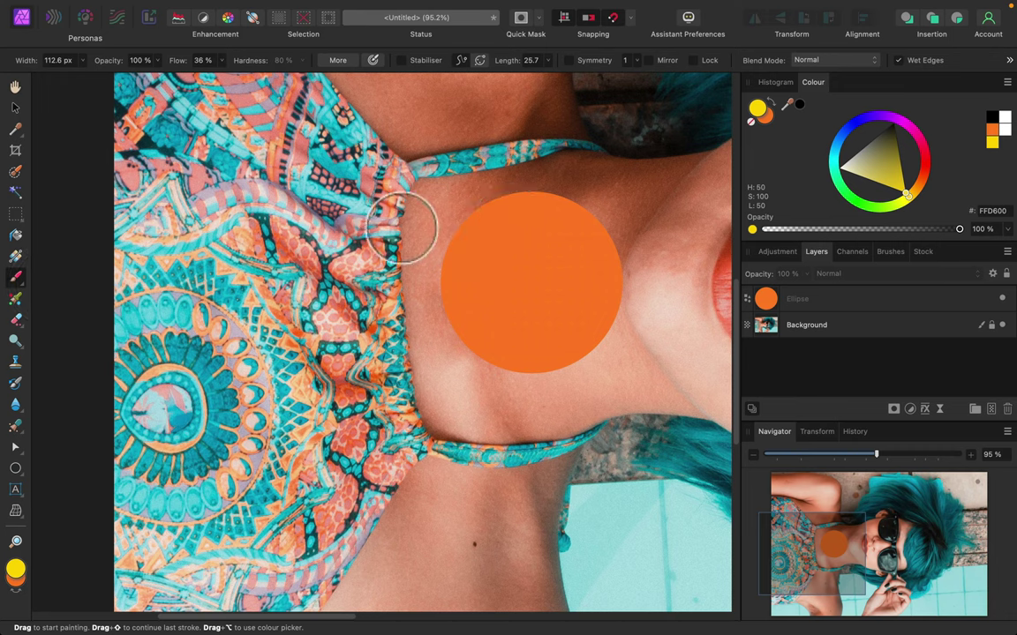
key("bracketleft")
key("bracketleft")
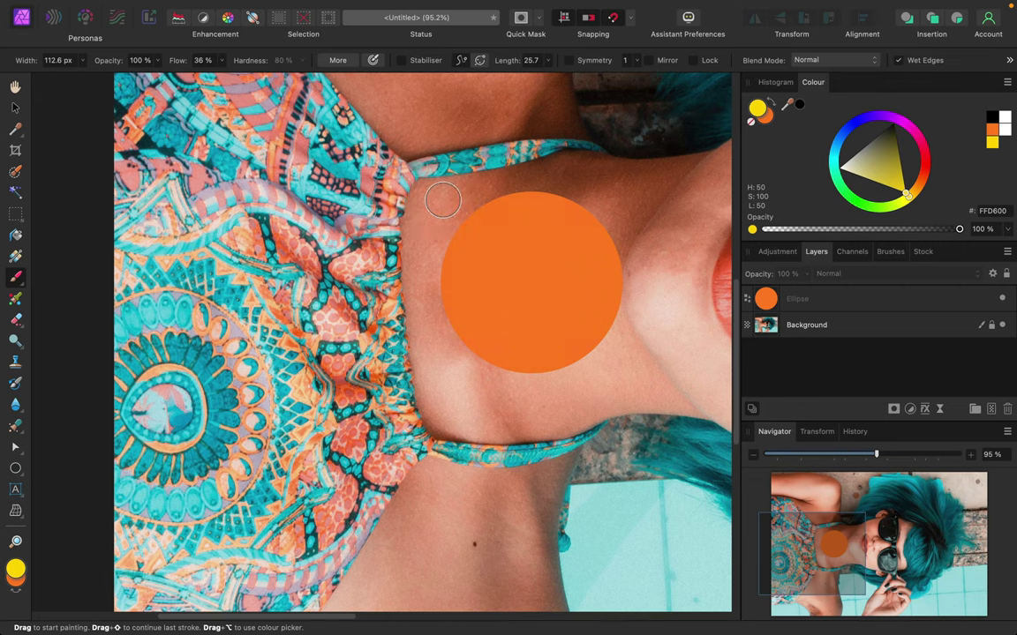
key("space")
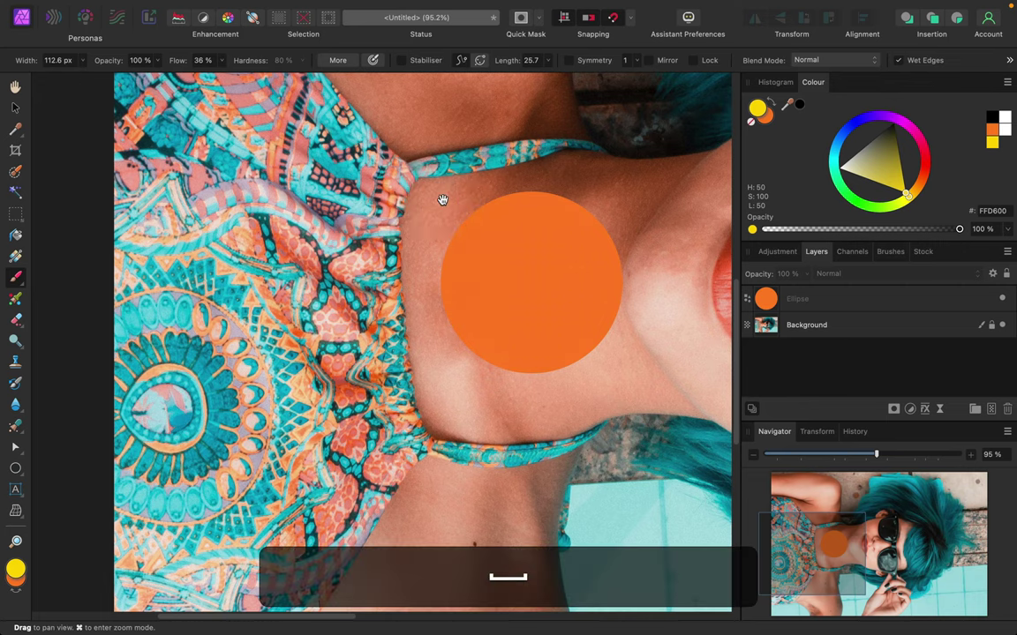
left_click_drag(420, 159, 388, 369)
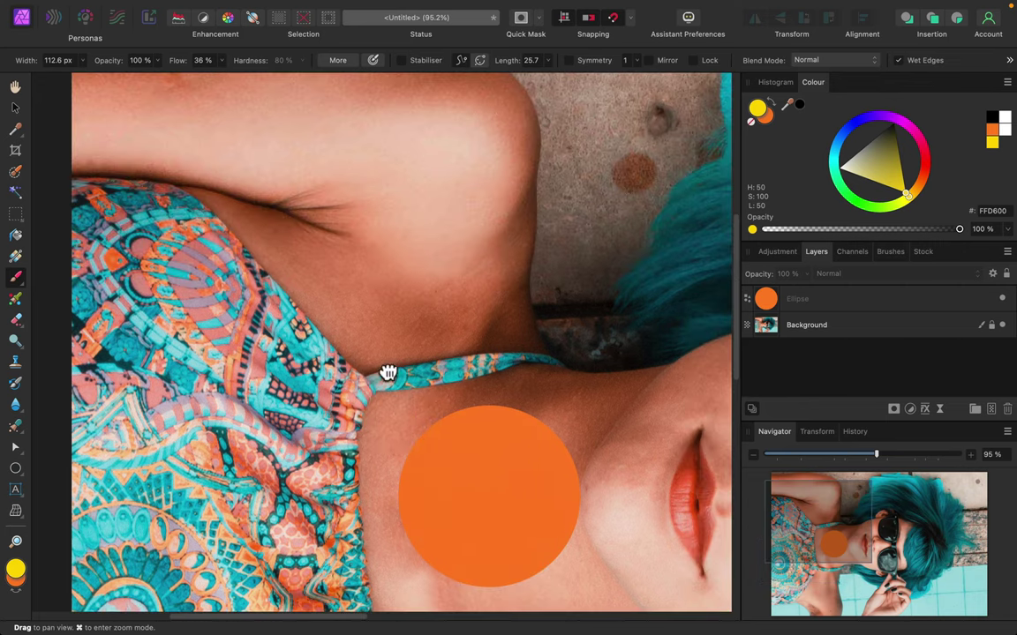
left_click_drag(639, 261, 281, 234)
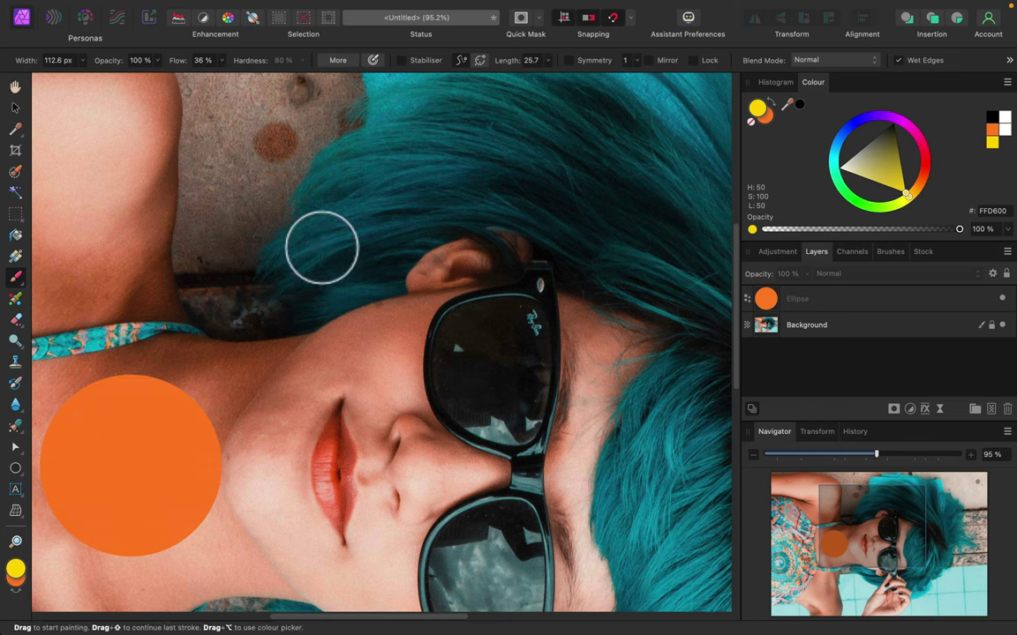
key("space")
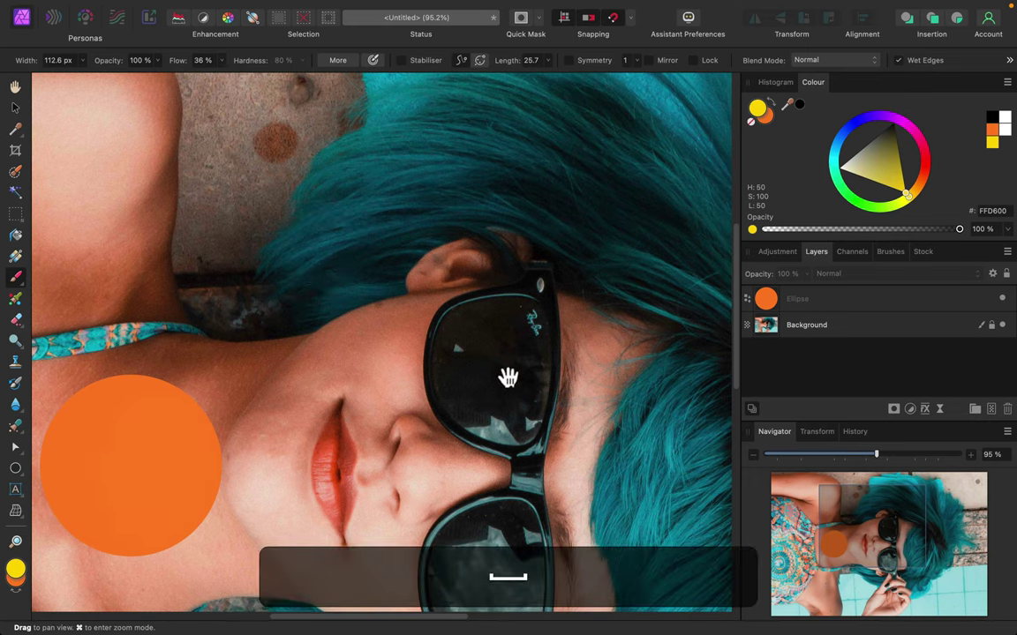
mouse_move(551, 436)
left_mouse_down()
mouse_move(449, 129)
mouse_move(454, 150)
left_mouse_up()
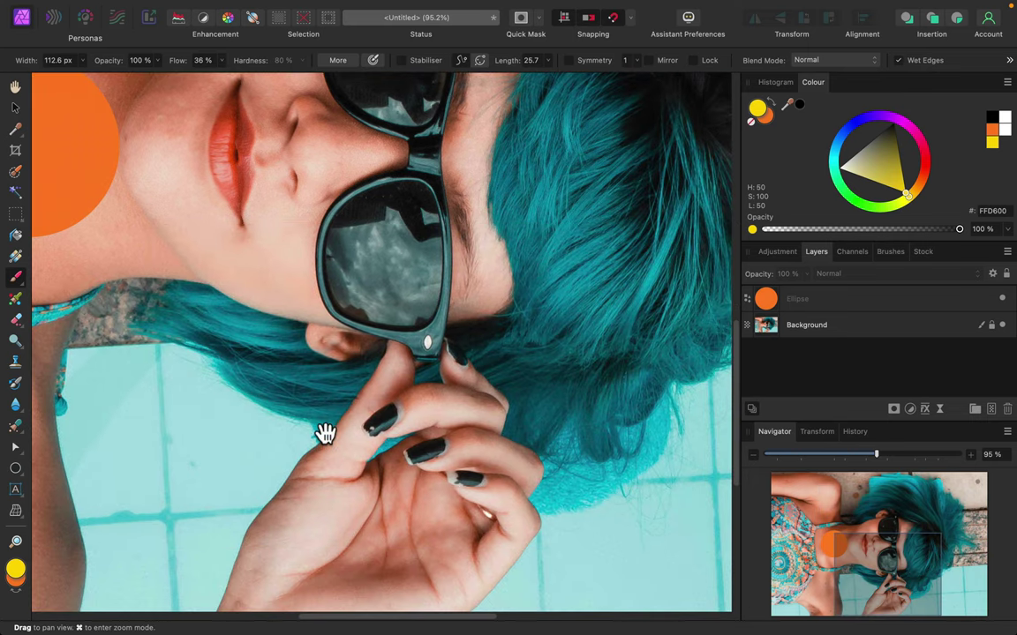
key("space")
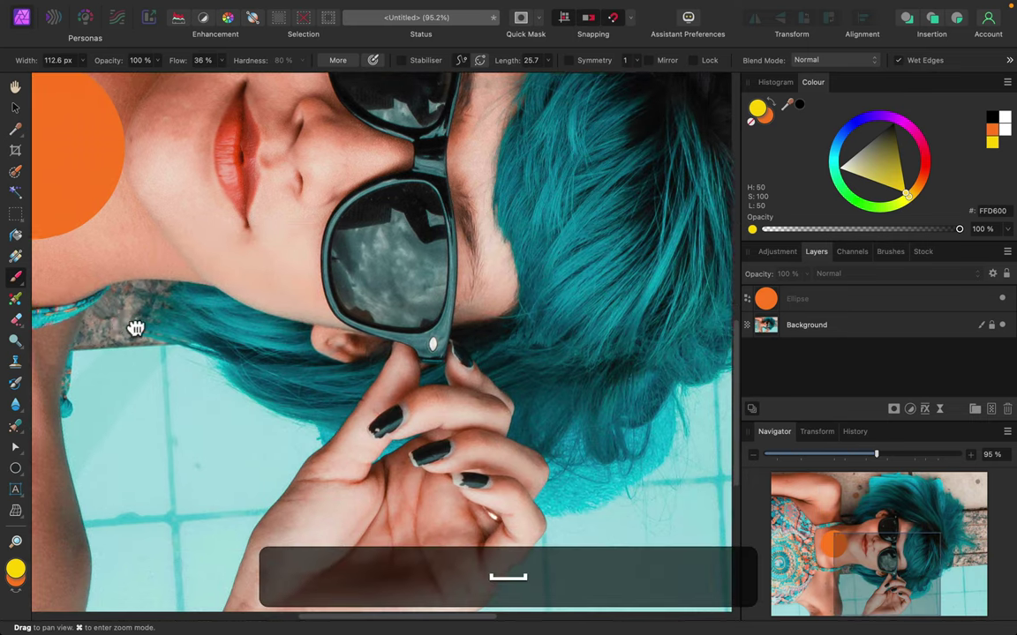
left_click_drag(135, 327, 631, 346)
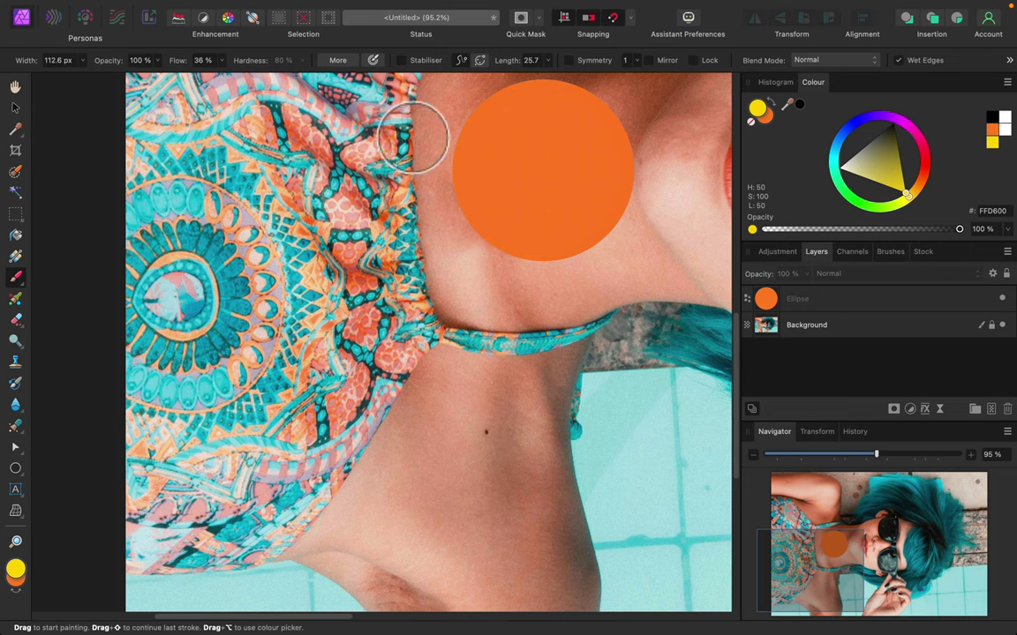
key("space")
left_click_drag(470, 141, 322, 416)
key("space")
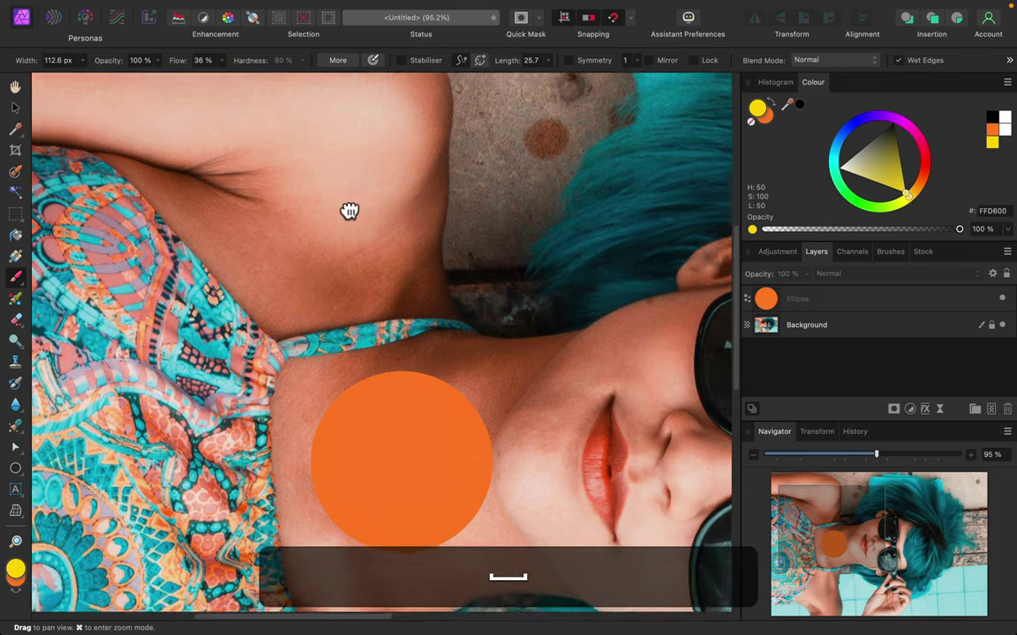
mouse_move(349, 211)
left_mouse_down()
mouse_move(443, 313)
mouse_move(424, 283)
left_mouse_up()
key("space")
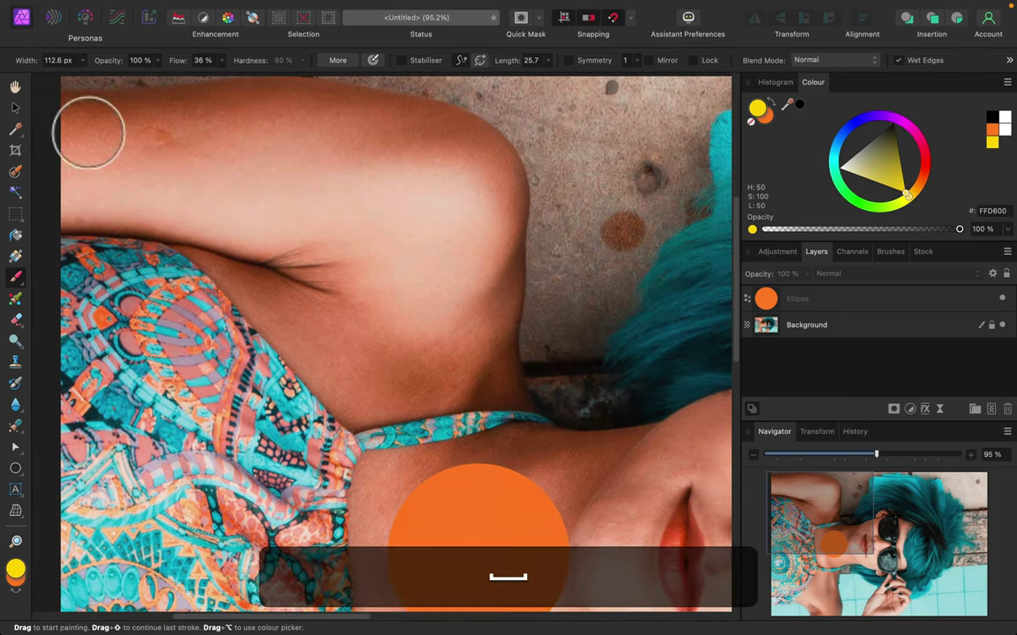
Step: Select the orange circle on the neck with the Move tool and shift it slightly towards the dress
left_click(13, 109)
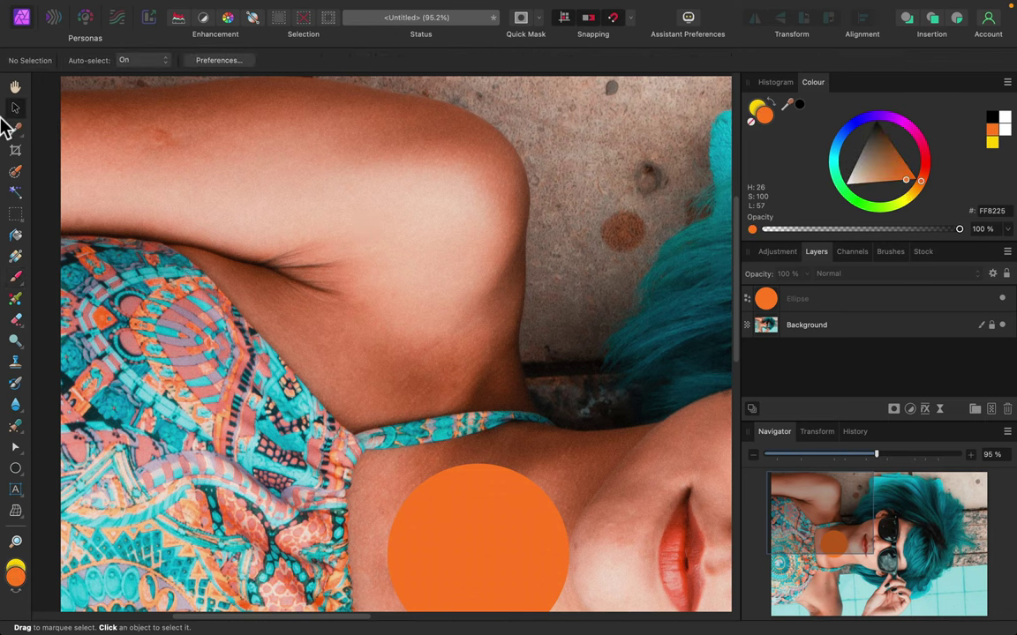
key("space")
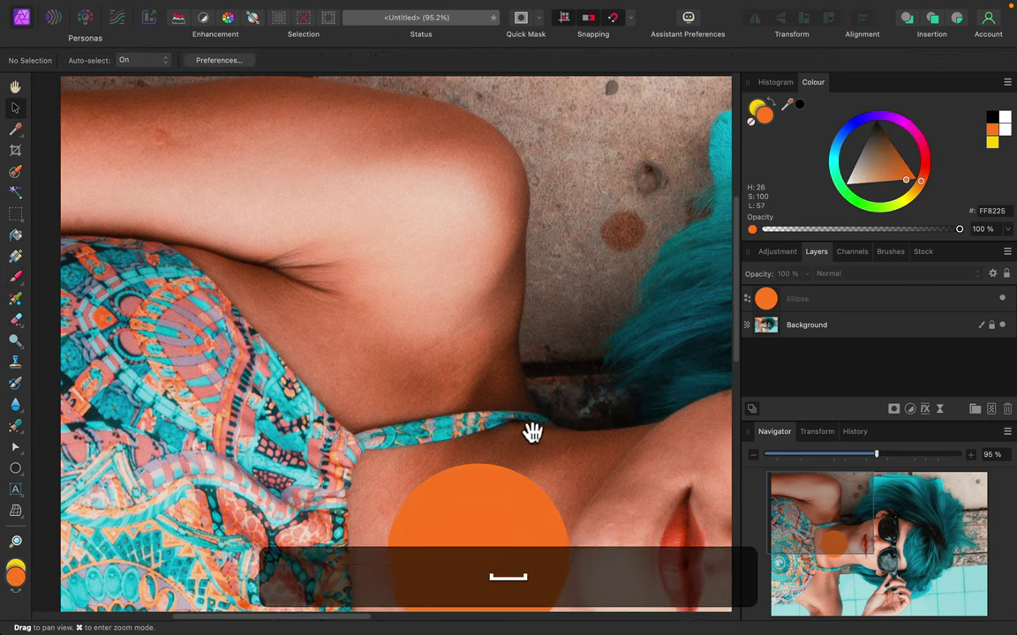
left_click_drag(528, 431, 374, 171)
left_click(341, 245)
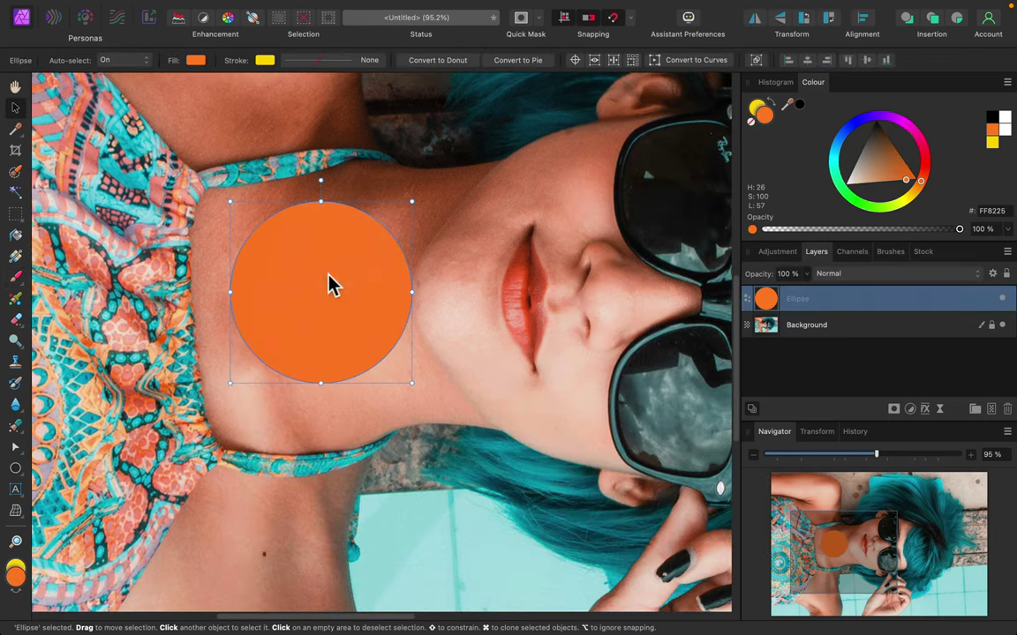
mouse_move(331, 283)
left_mouse_down()
mouse_move(584, 279)
mouse_move(386, 280)
mouse_move(202, 204)
mouse_move(203, 223)
mouse_move(647, 363)
mouse_move(322, 300)
mouse_move(322, 277)
left_mouse_up()
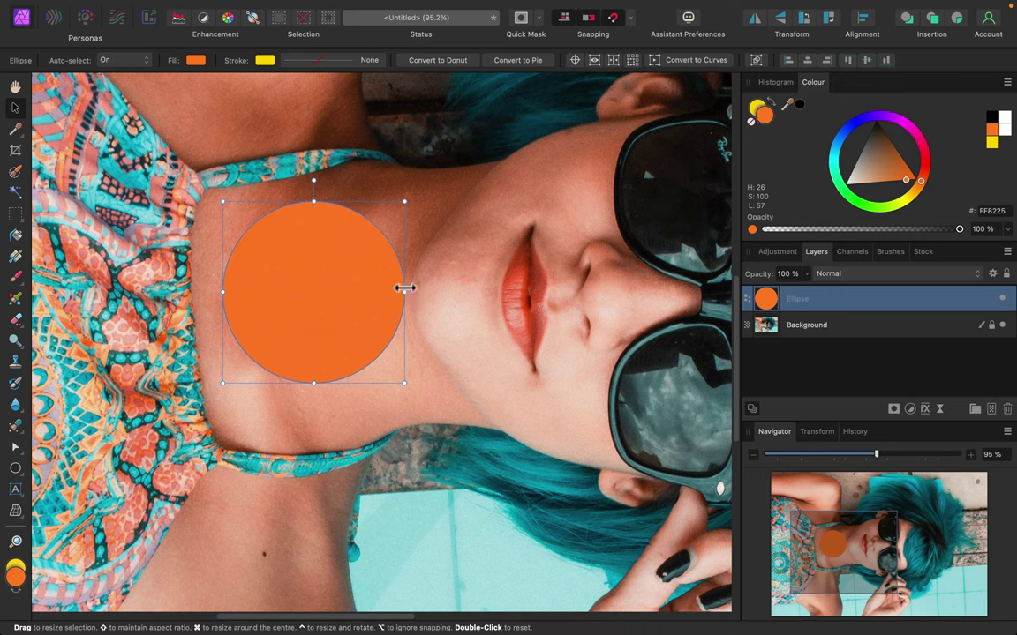
Step: Try narrowing the orange circle into a thin upright ellipse and rotating it, and undo these transformations
left_click_drag(404, 292, 271, 279)
left_click_drag(247, 193, 267, 168)
key("shift+z")
key("z")
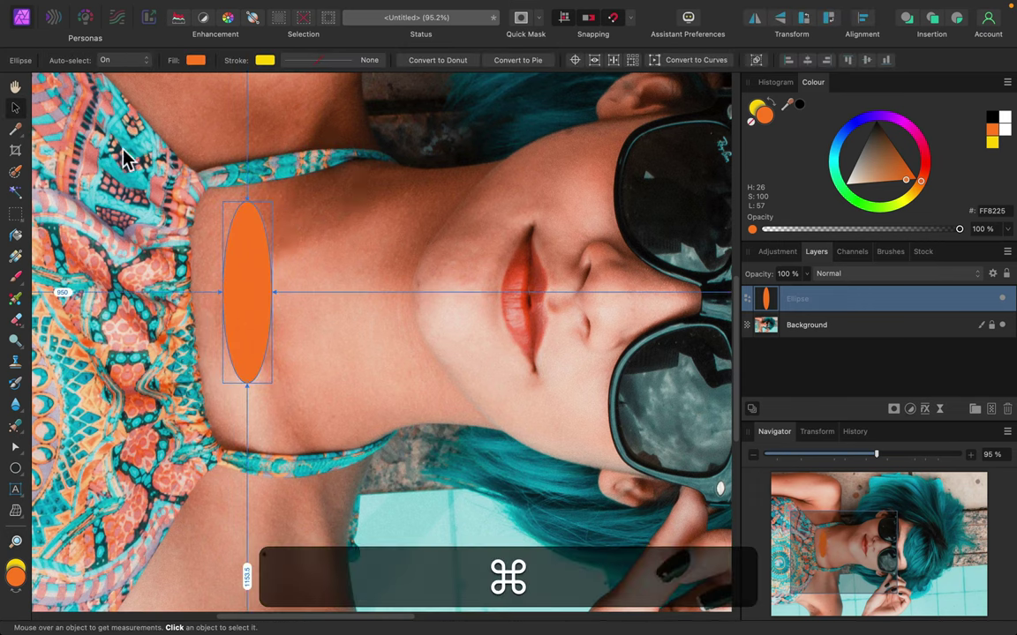
key("super+z")
key("super+z")
key("super+z")
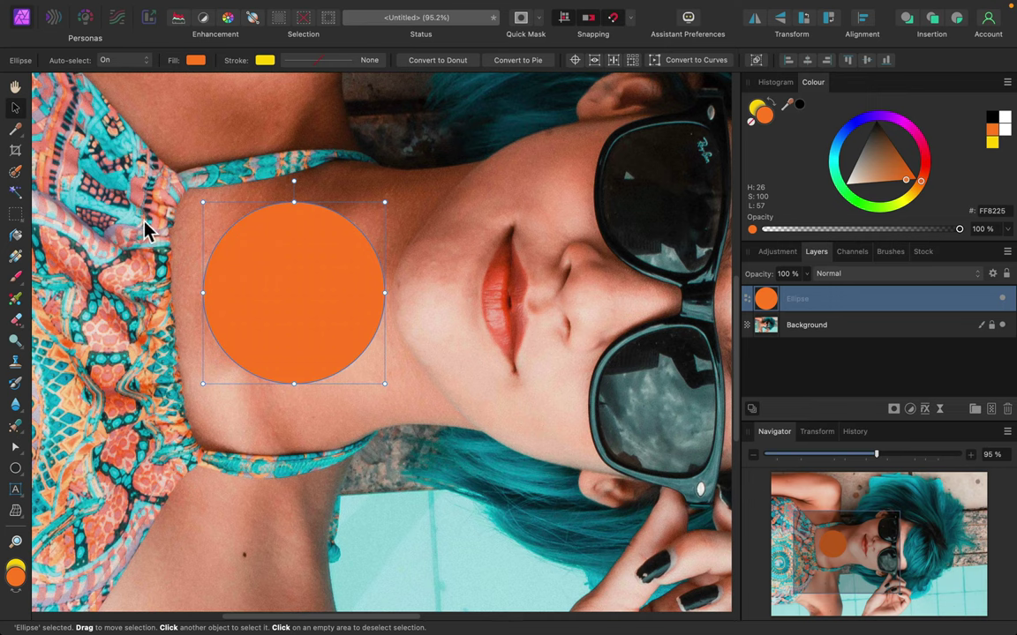
Step: Sample several photo colours for the circle's fill with the Colour Picker Tool, finishing with turquoise 3AD6E3 from the dress
left_click(15, 129)
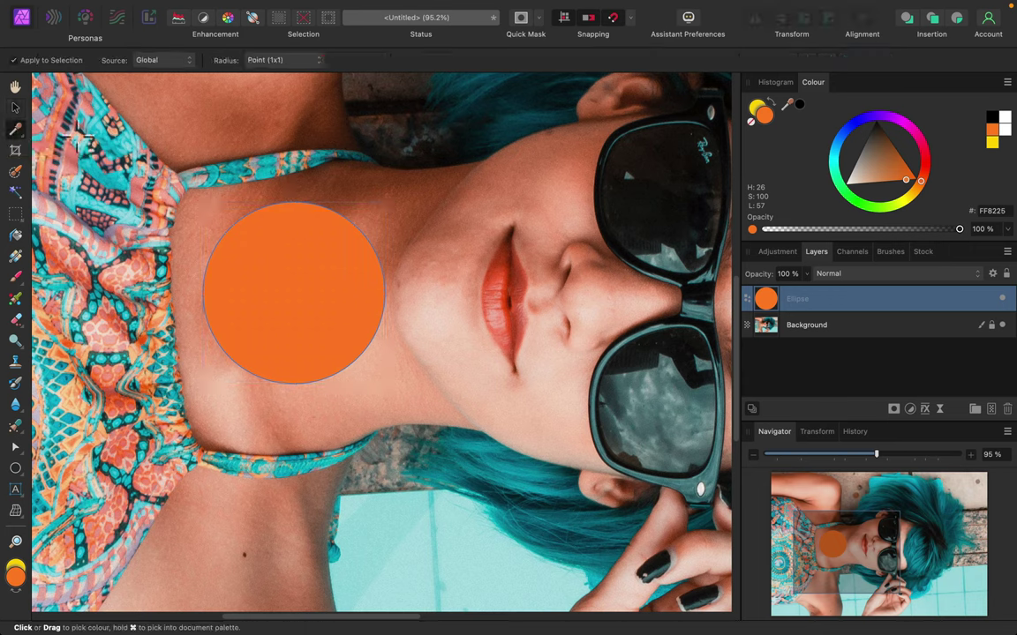
left_click(563, 202)
left_click(495, 294)
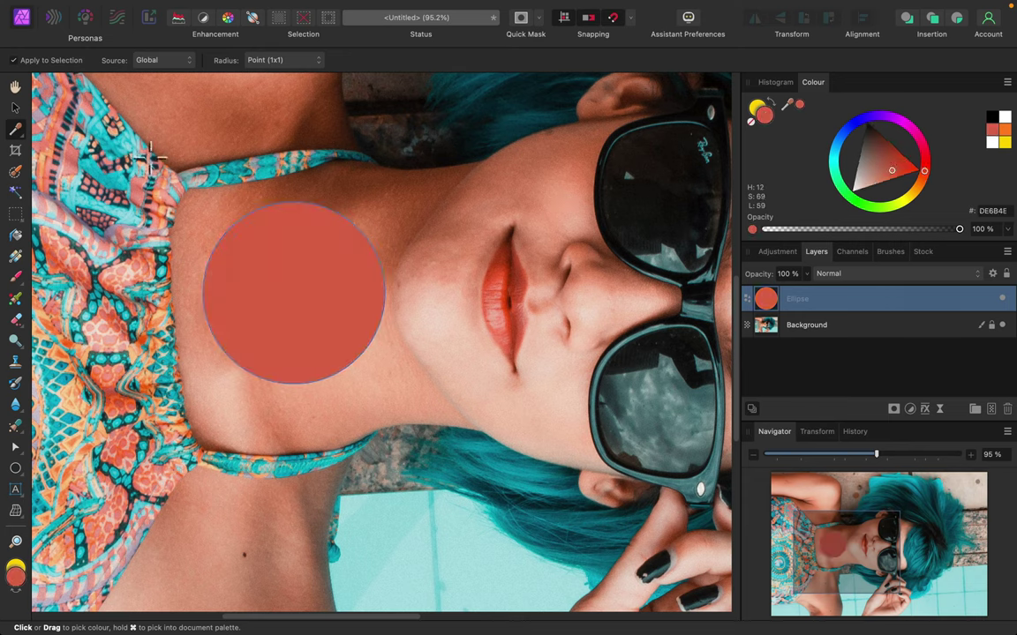
left_click(101, 188)
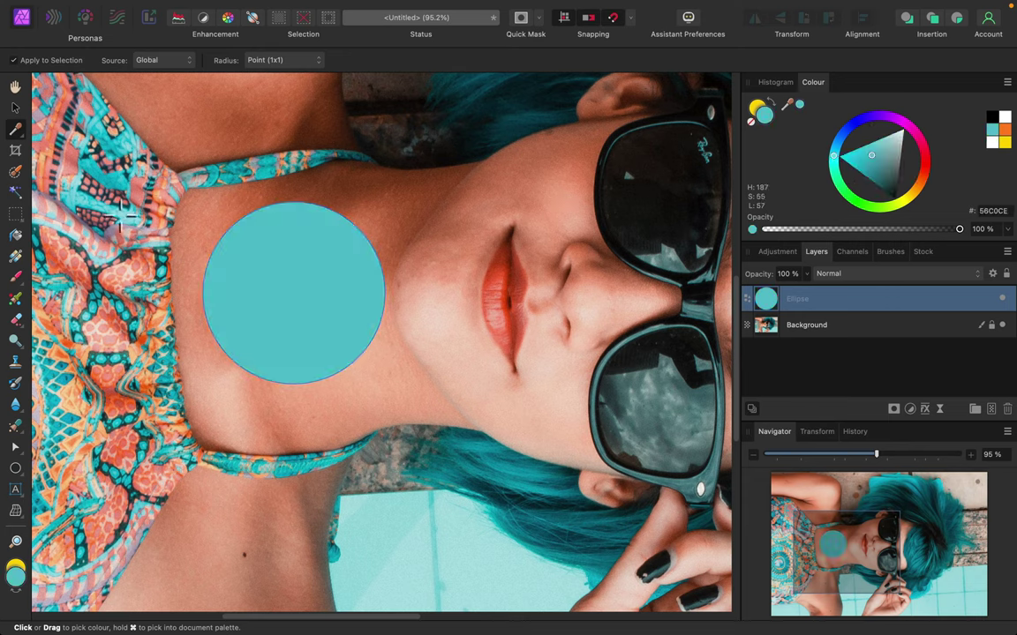
left_click(90, 95)
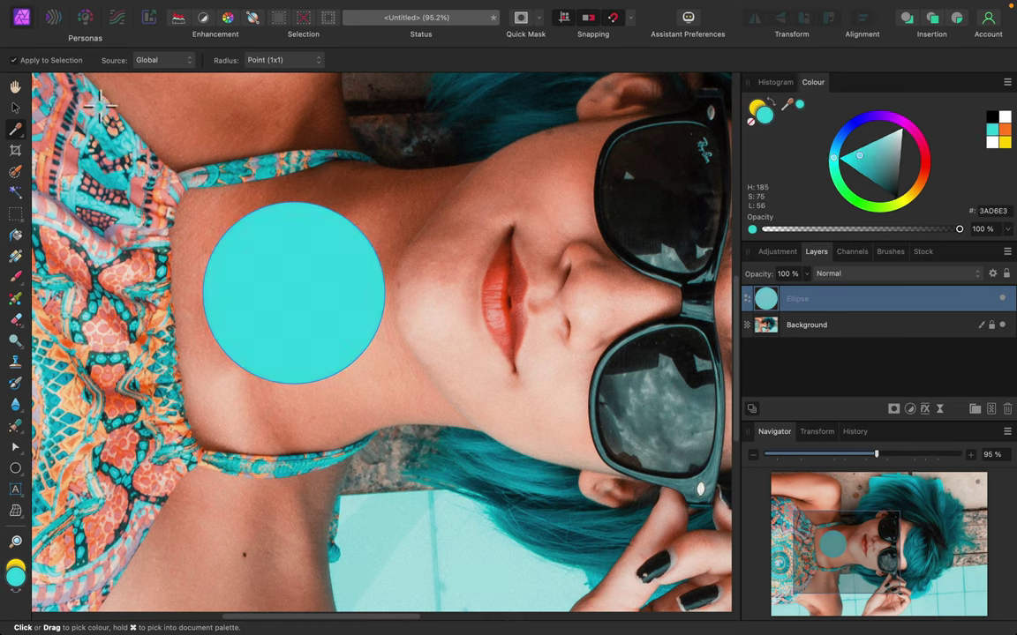
Step: Switch the colour picker to the Style Picker Tool and move the turquoise circle horizontally onto the edge of the dress
left_click(14, 129)
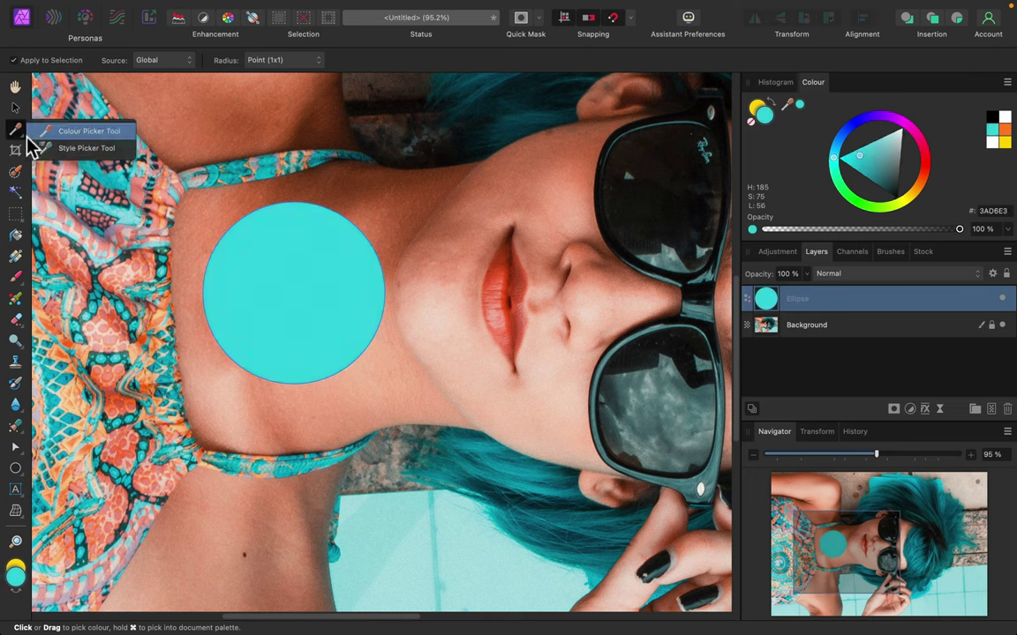
left_click(104, 150)
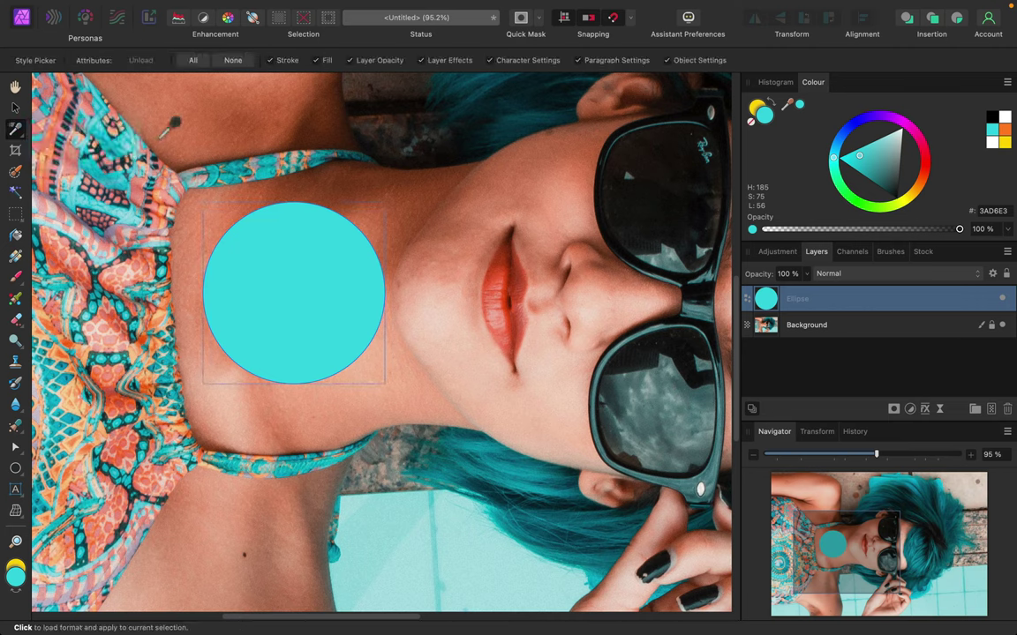
left_click(15, 107)
left_click_drag(288, 283, 214, 283)
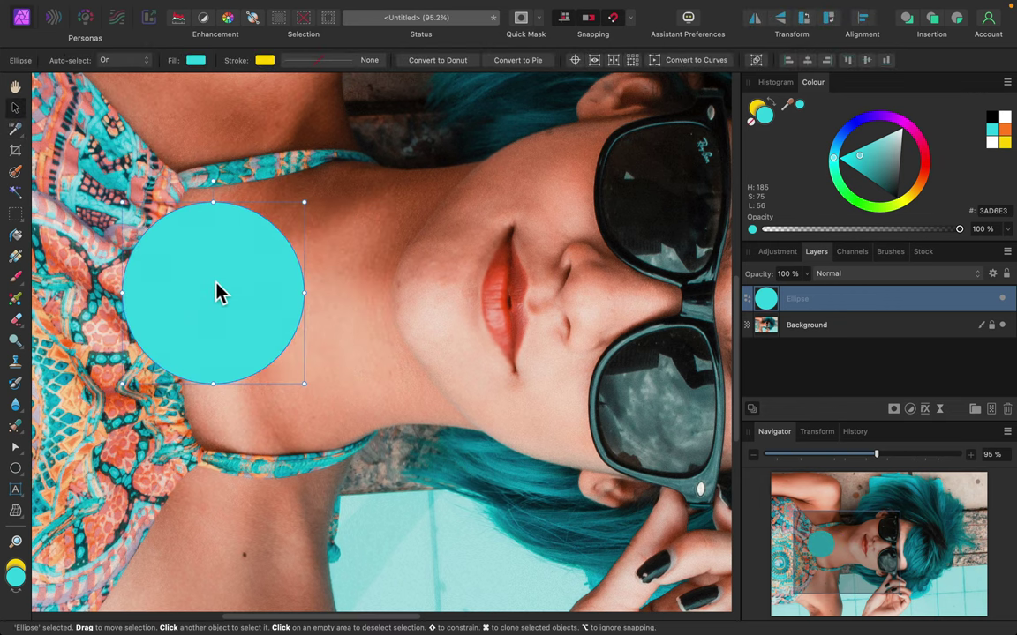
Step: Place a copy of the turquoise circle beside the original, over the chin, and recolour the copy magenta (E33AD8)
key("super+v")
left_click_drag(225, 302, 474, 302)
scroll(573, 291, "left", 5)
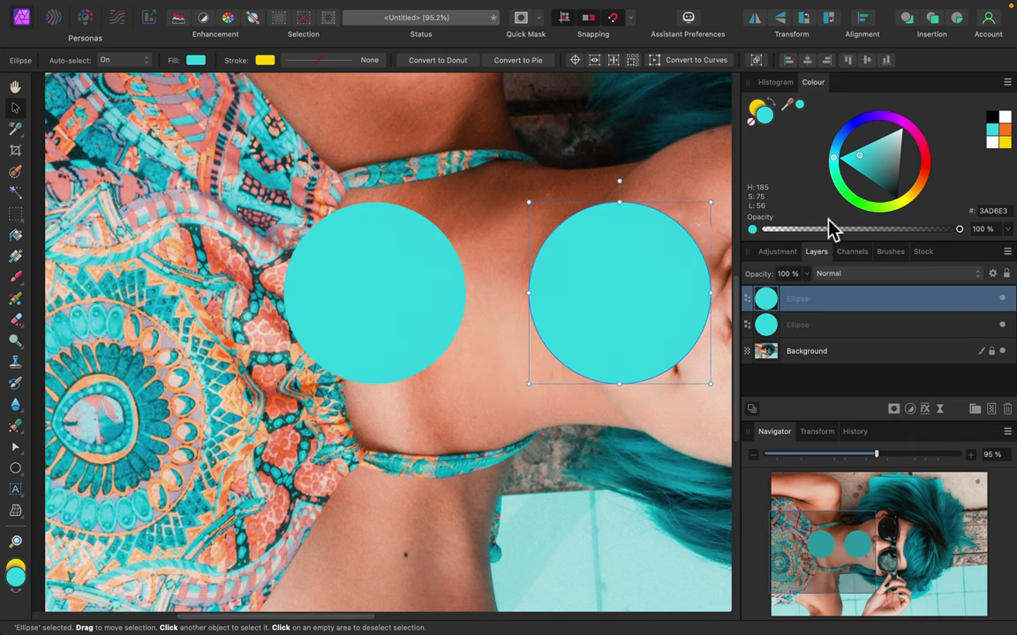
left_click(905, 124)
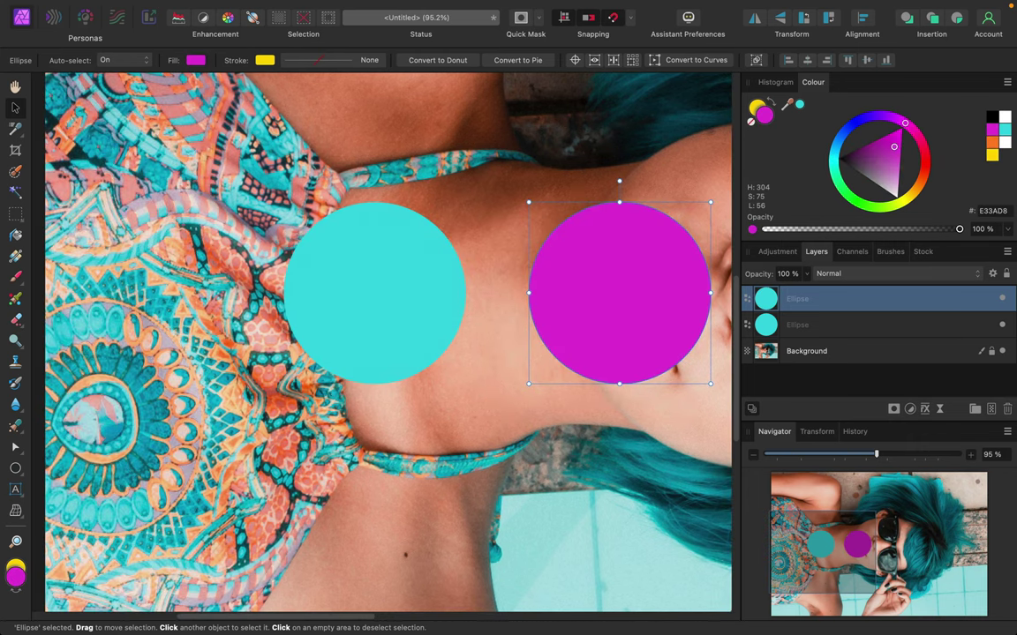
Step: Give the magenta circle a white Outer Glow layer effect with a radius of 66 px
left_click(925, 410)
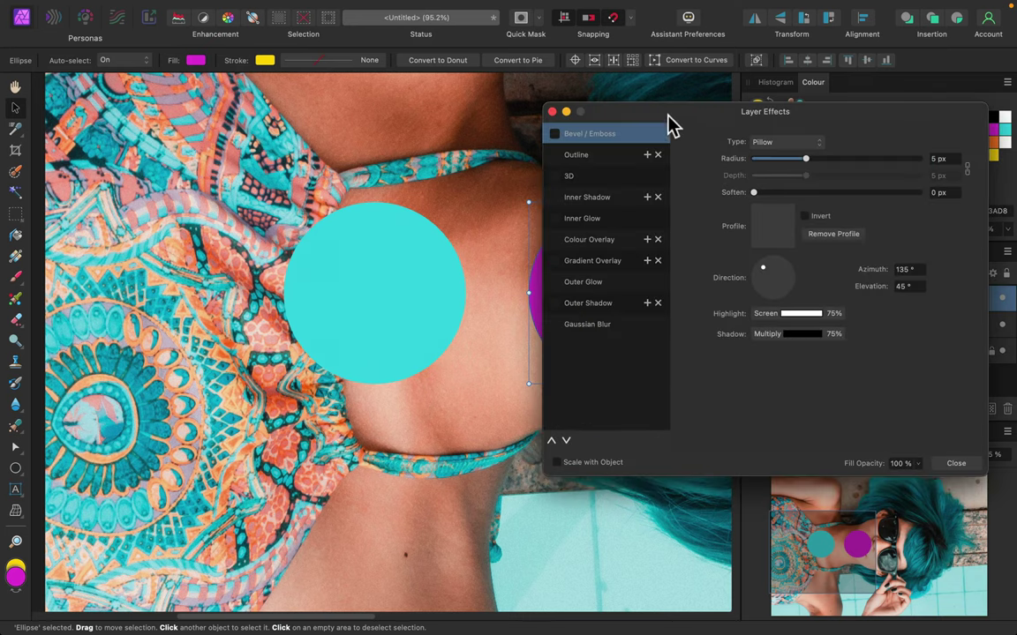
left_click_drag(669, 125, 851, 127)
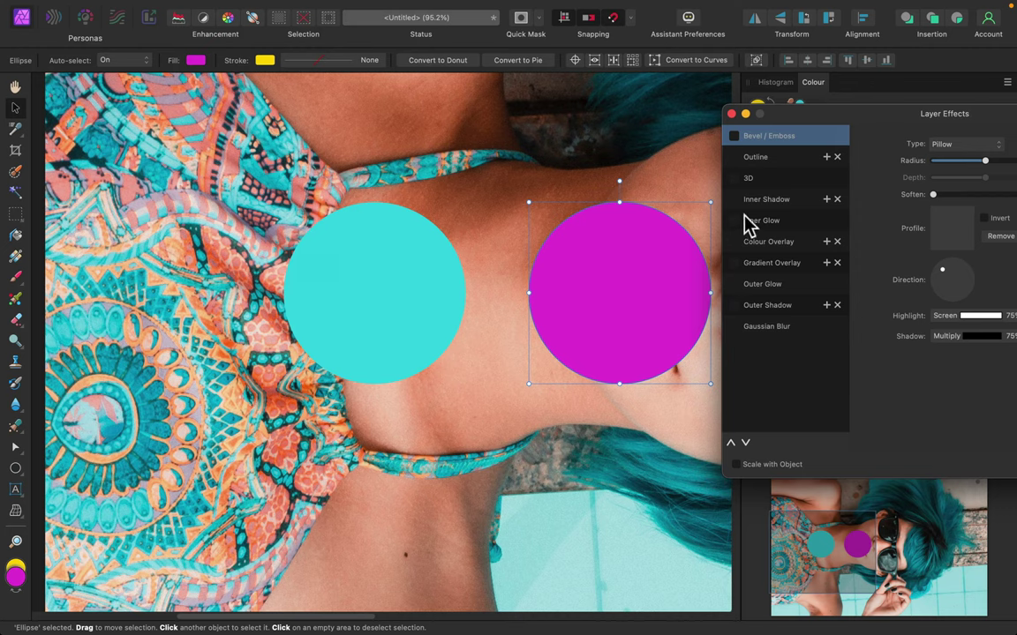
left_click(733, 283)
left_click(788, 285)
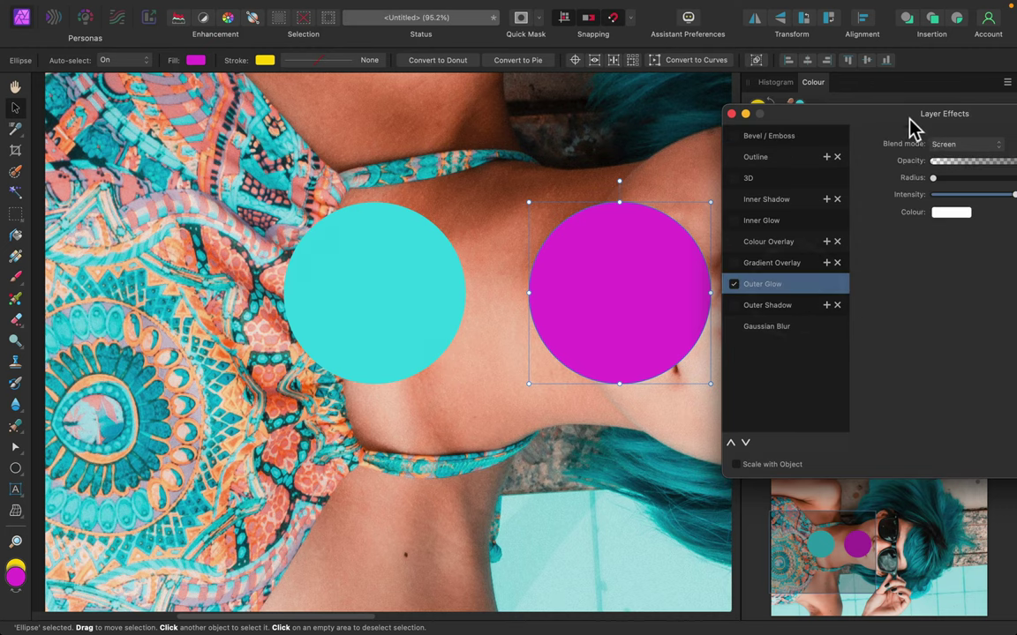
left_click_drag(917, 125, 227, 80)
left_click_drag(249, 133, 416, 136)
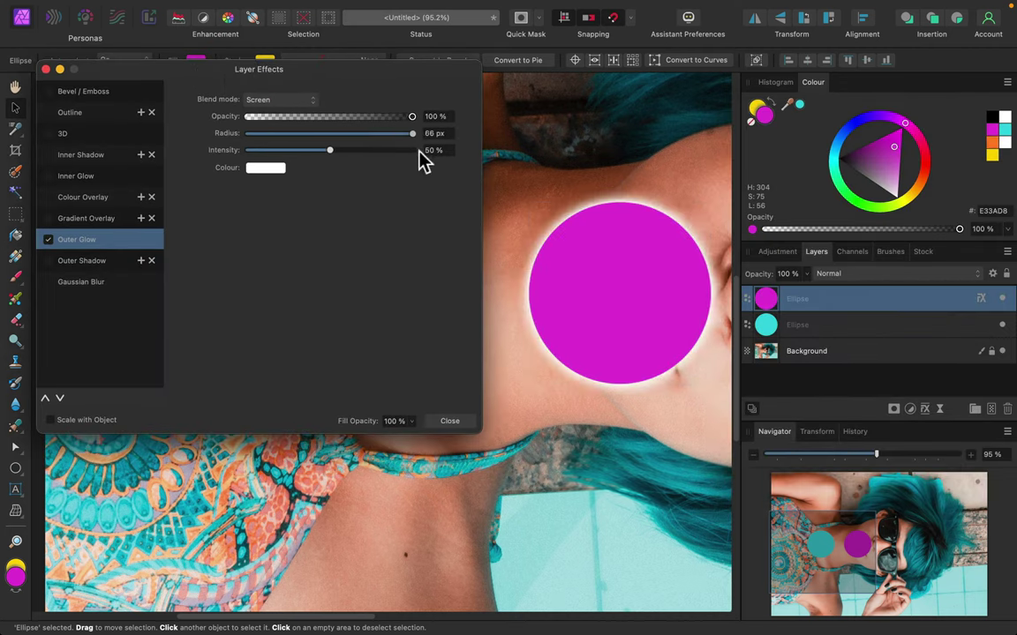
left_click(450, 421)
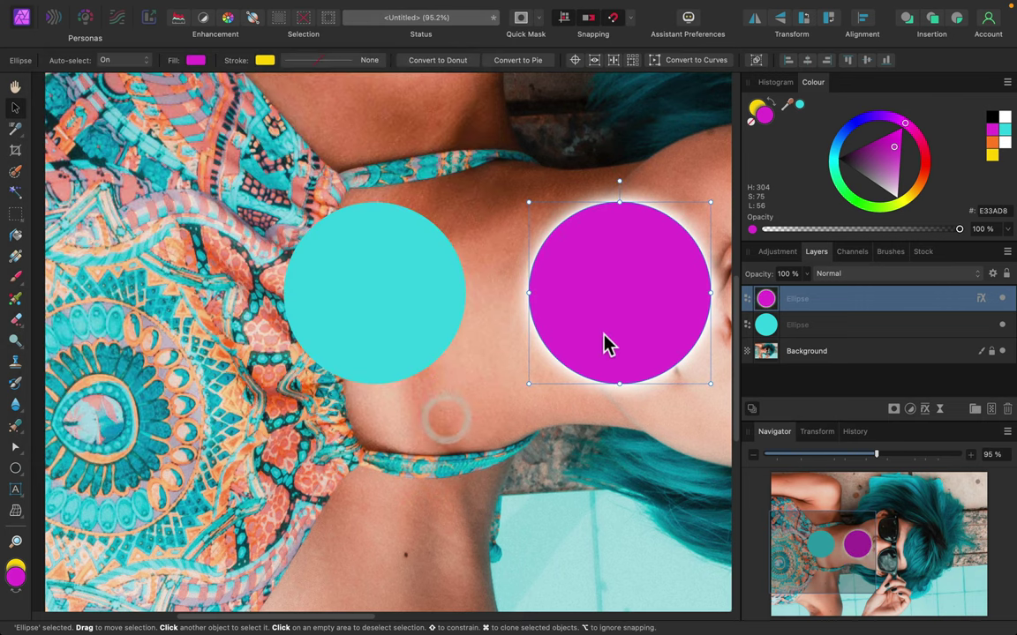
Step: Apply the magenta circle's complete style to the turquoise circle with the Style Picker Tool, and undo it
left_click(393, 298)
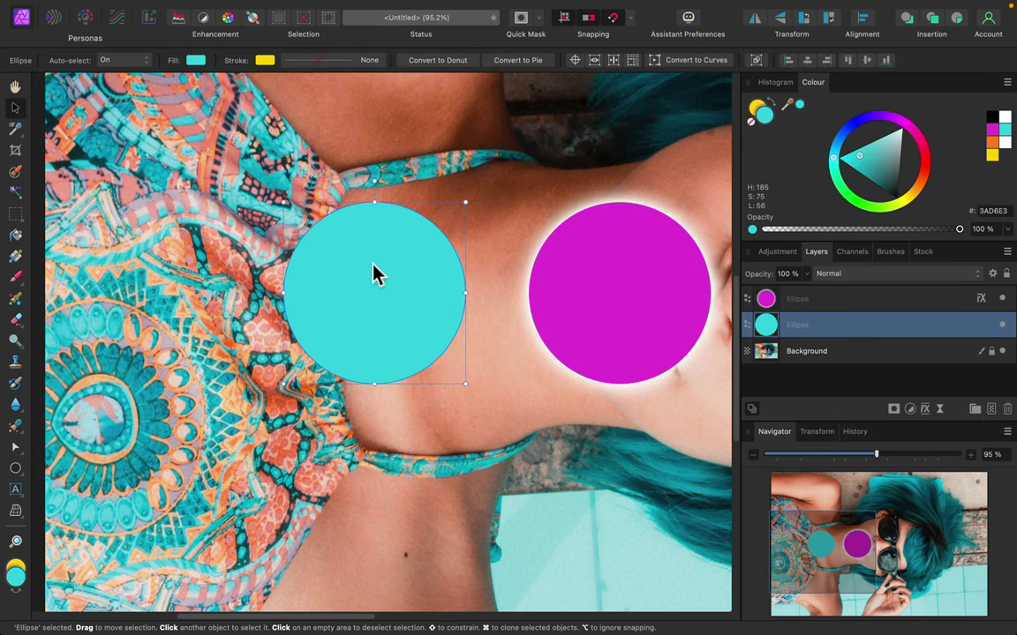
left_click(15, 128)
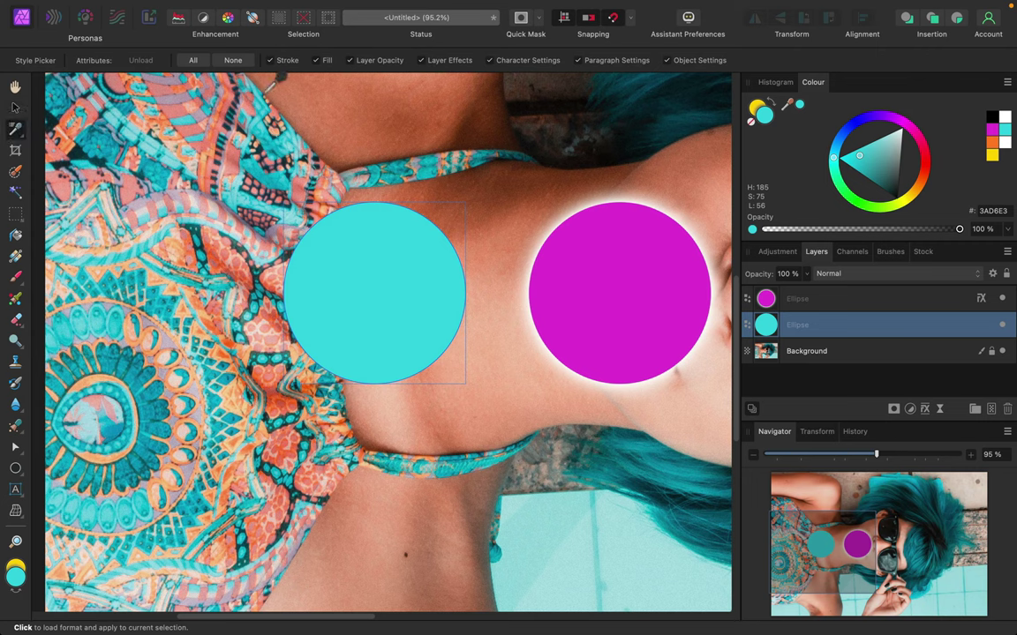
left_click(645, 255)
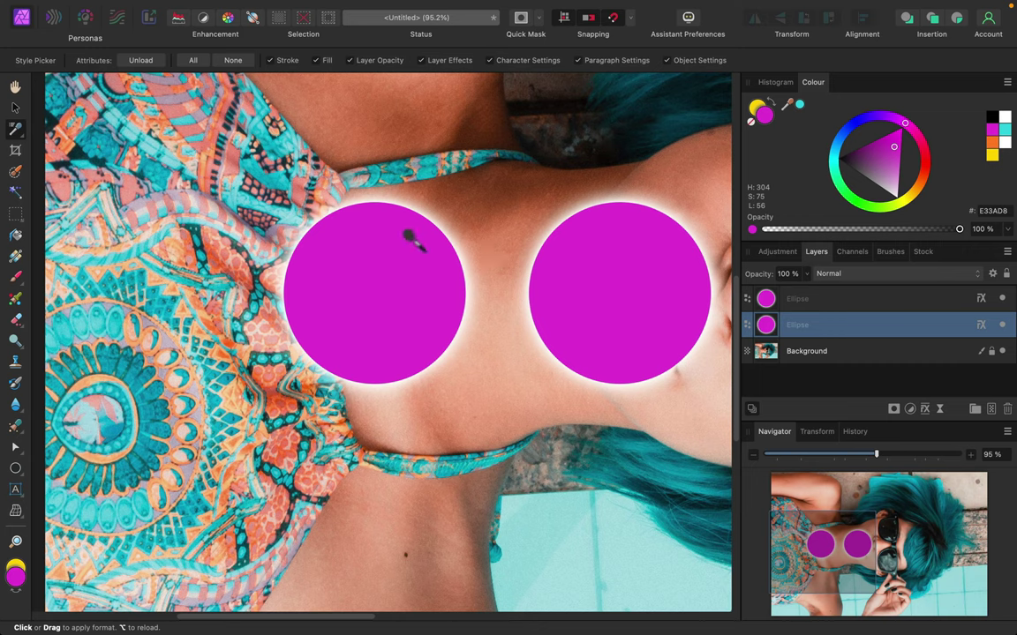
key("super+z")
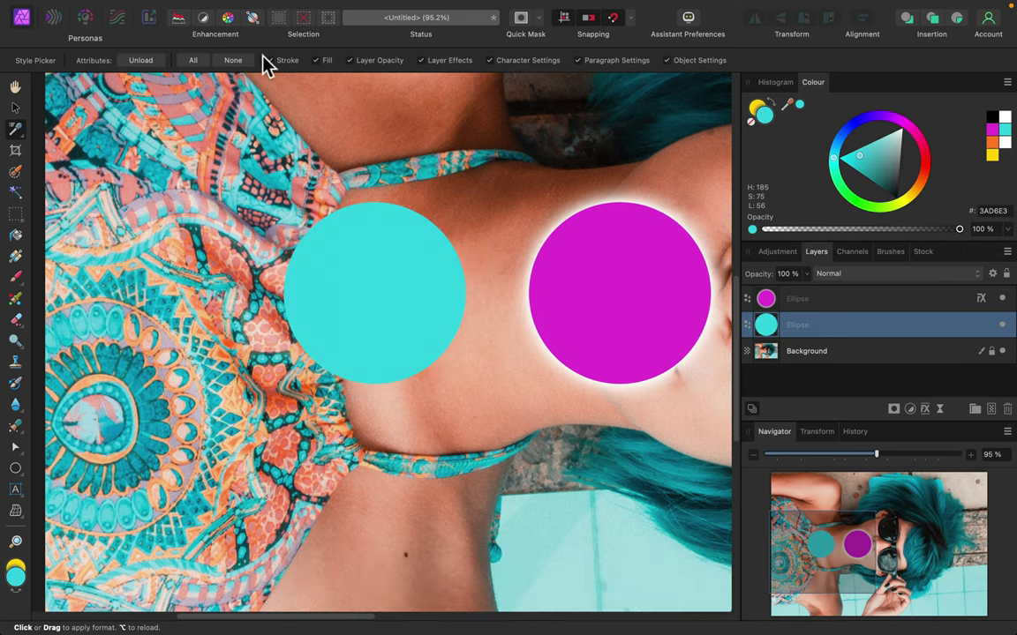
Step: Exclude Fill from the picked attributes and apply the magenta circle's remaining style to the turquoise circle
left_click(316, 60)
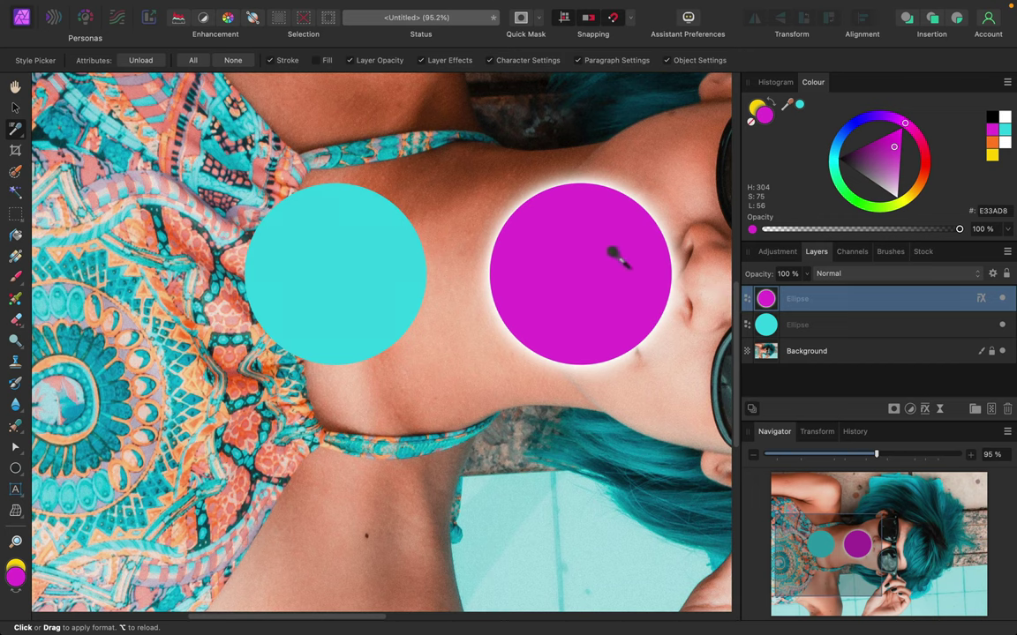
left_click(323, 236)
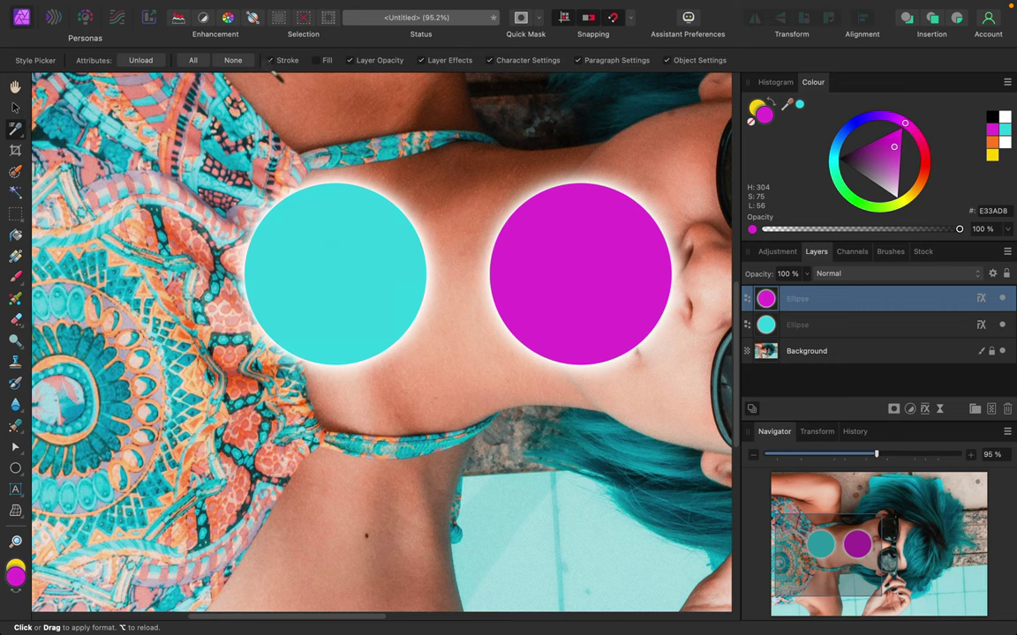
left_click(16, 130)
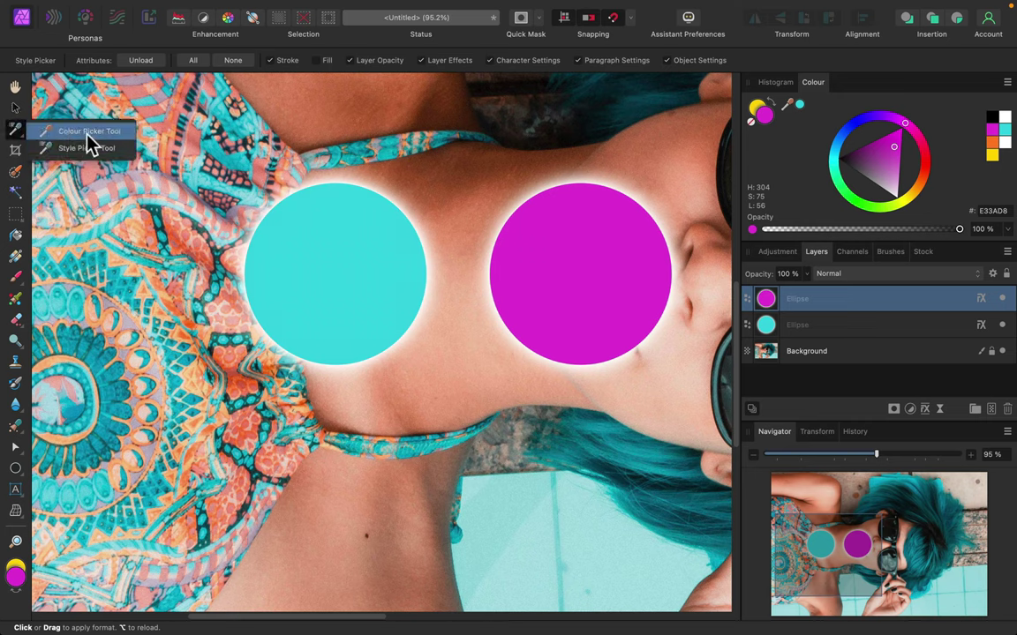
Step: Delete the magenta and turquoise circles with the Move Tool active, keeping only the Background layer
left_click(15, 107)
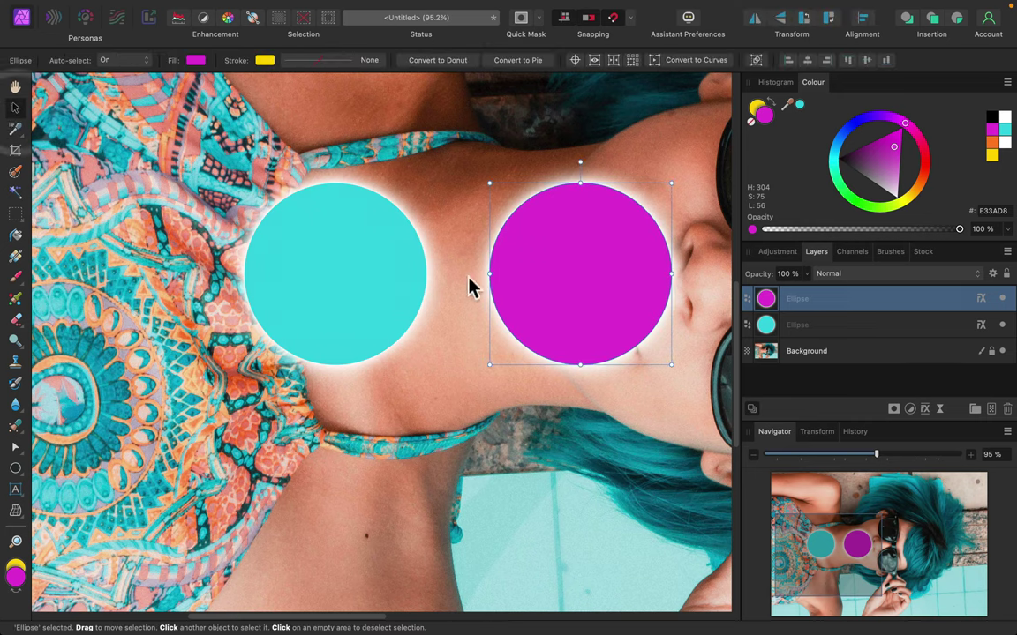
key("BackSpace")
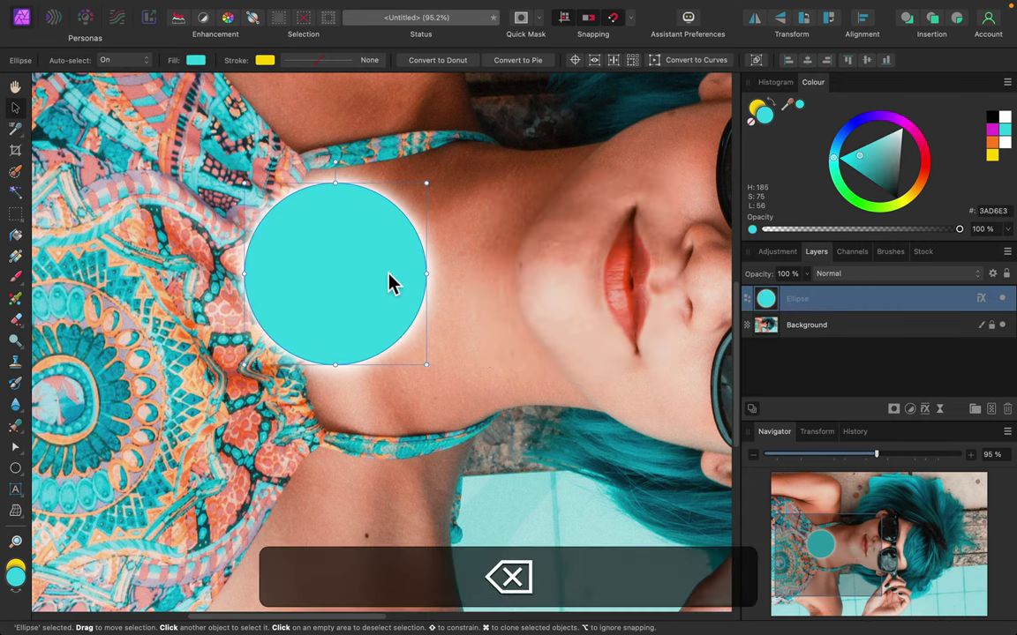
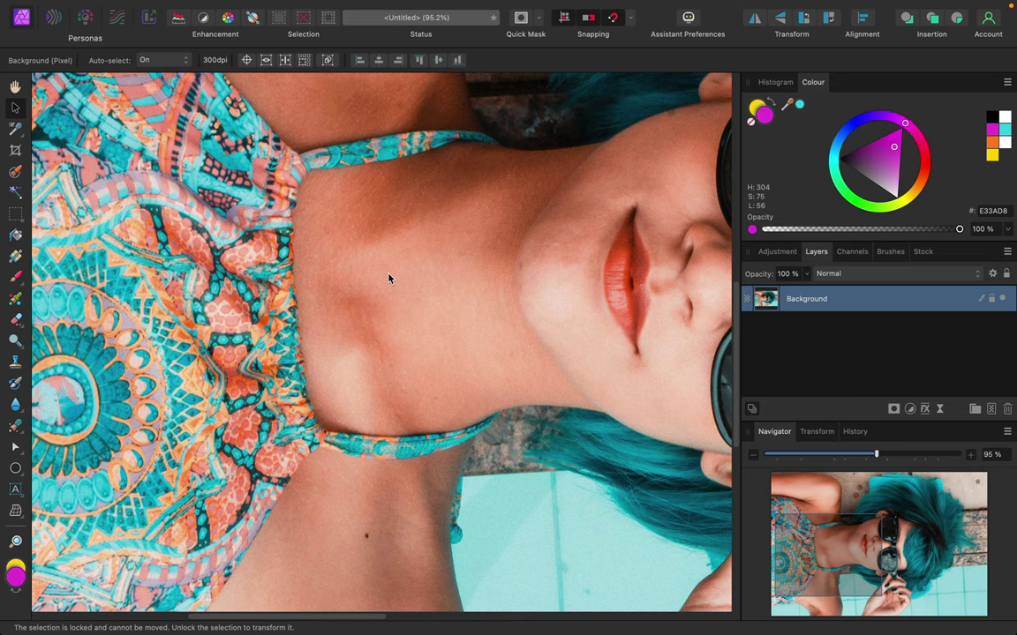
Step: Place a 16:9 crop frame over the lower part of the photo and shrink it to about 3924 x 2208 px
key("super+0")
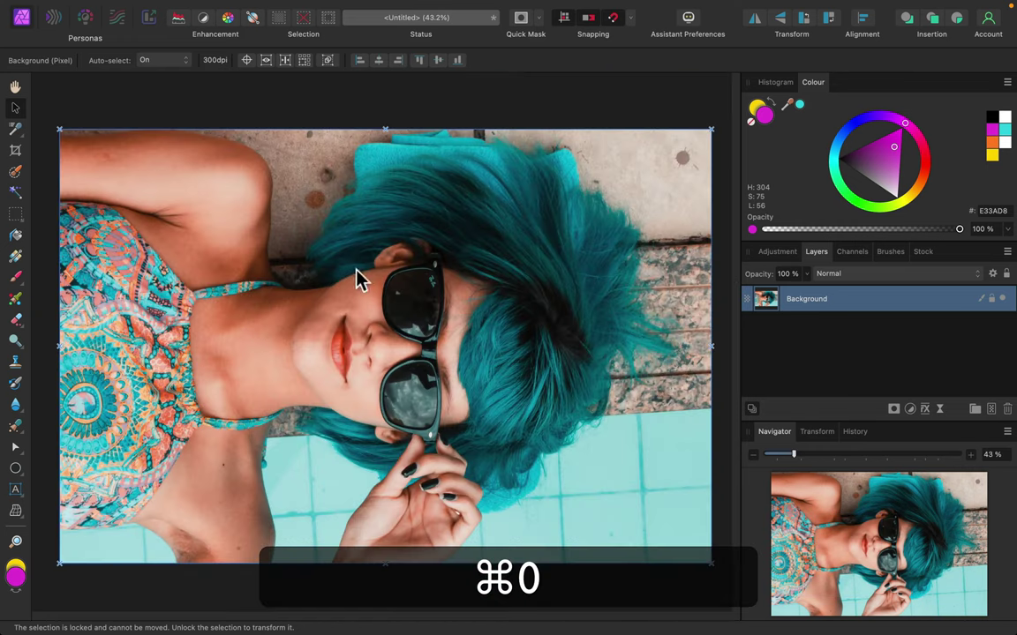
left_click(15, 151)
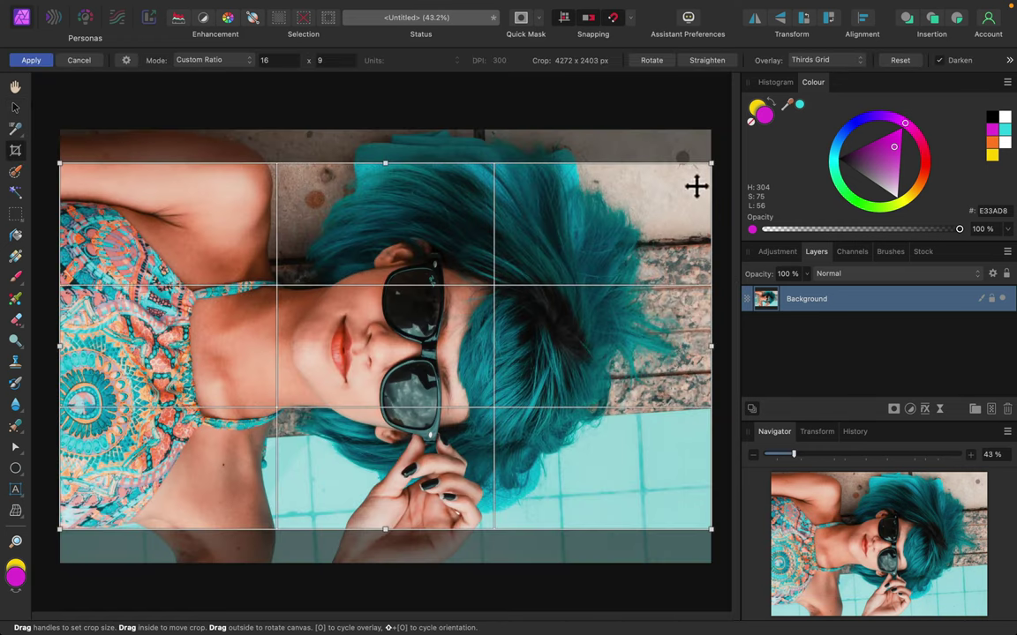
left_click_drag(687, 155, 388, 221)
left_click_drag(453, 418, 658, 415)
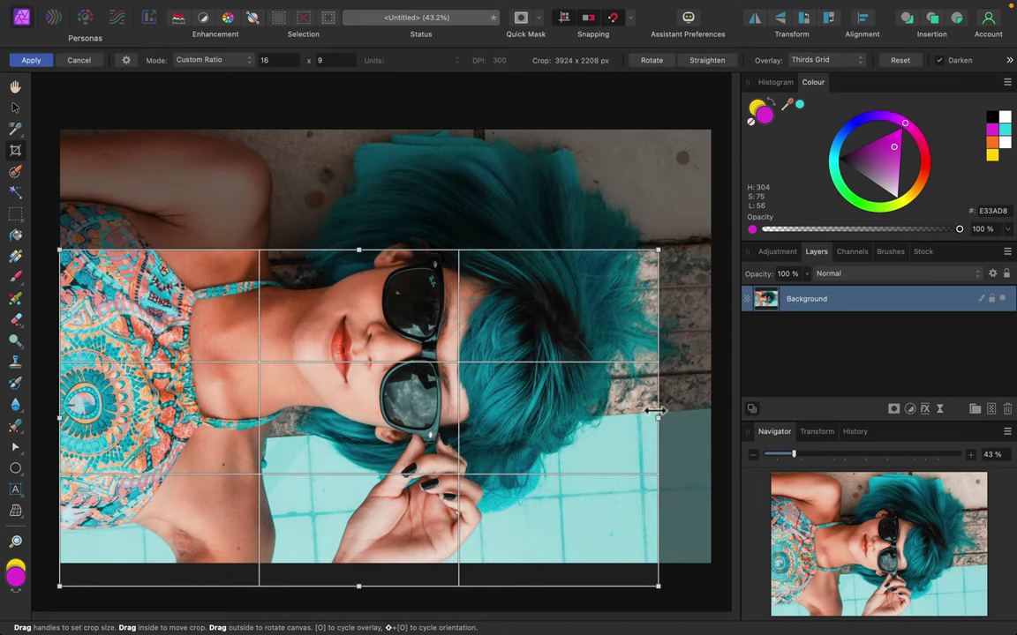
Step: Set the crop mode to Unconstrained and reshape the frame freely to about 2986 x 2456 px around the face and shoulder
left_click(234, 60)
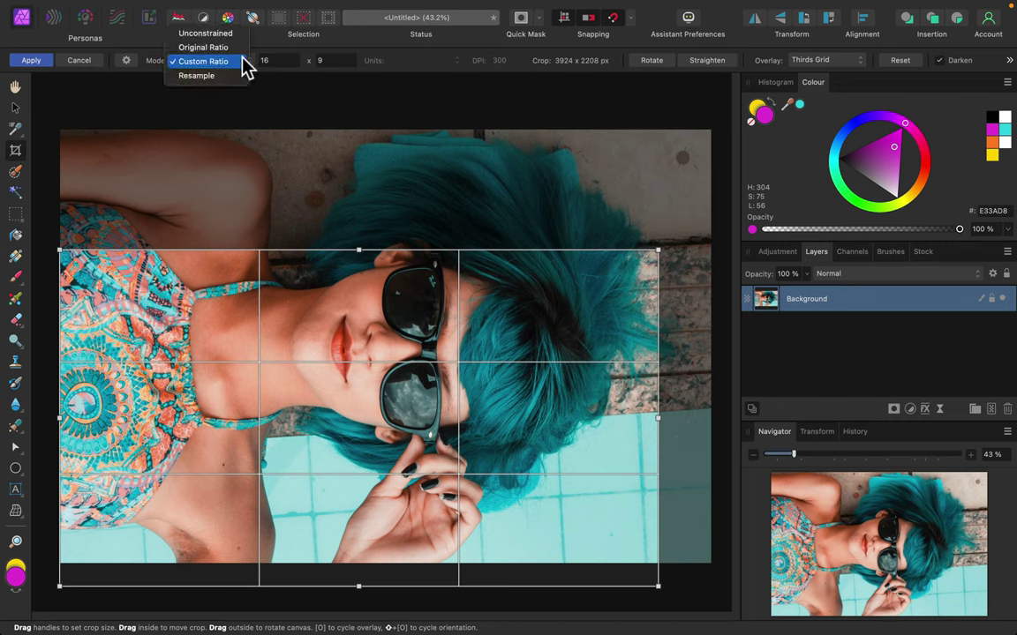
left_click(201, 34)
left_click_drag(654, 420, 484, 420)
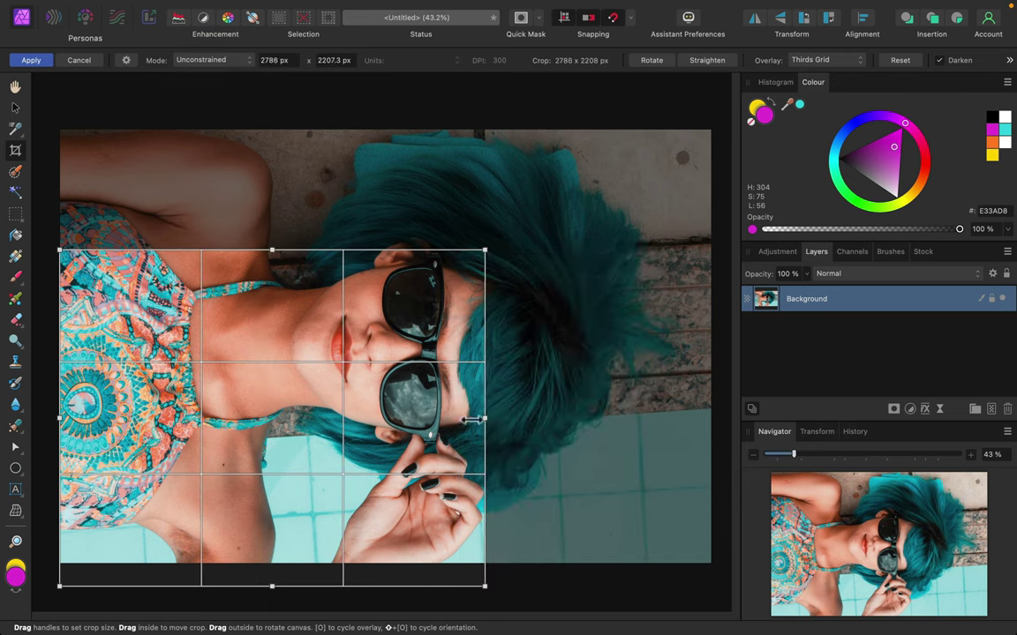
left_click_drag(269, 250, 272, 139)
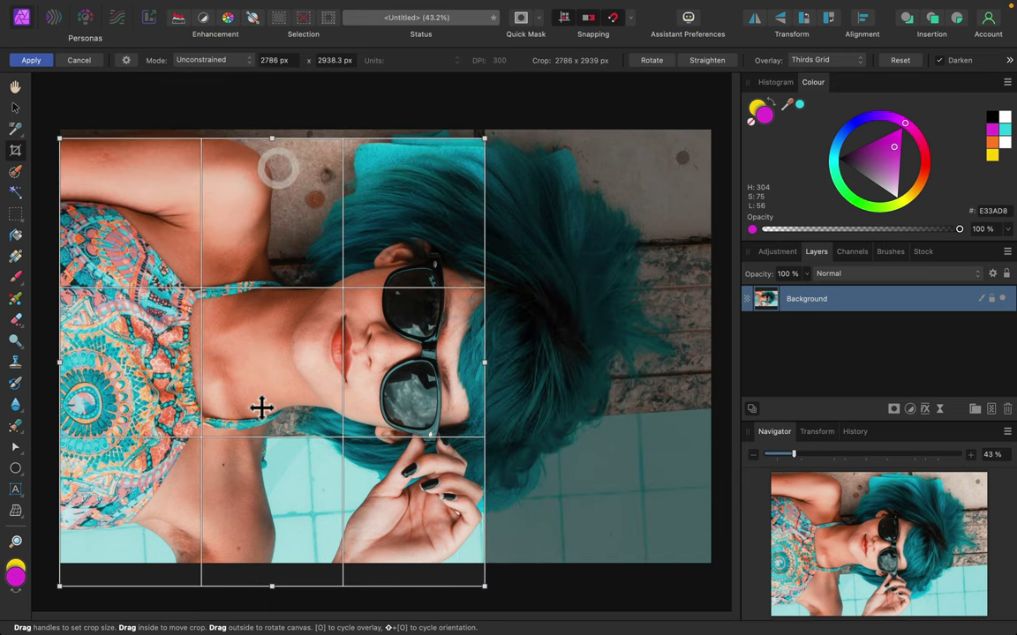
left_click_drag(268, 585, 273, 512)
left_click_drag(483, 329, 515, 327)
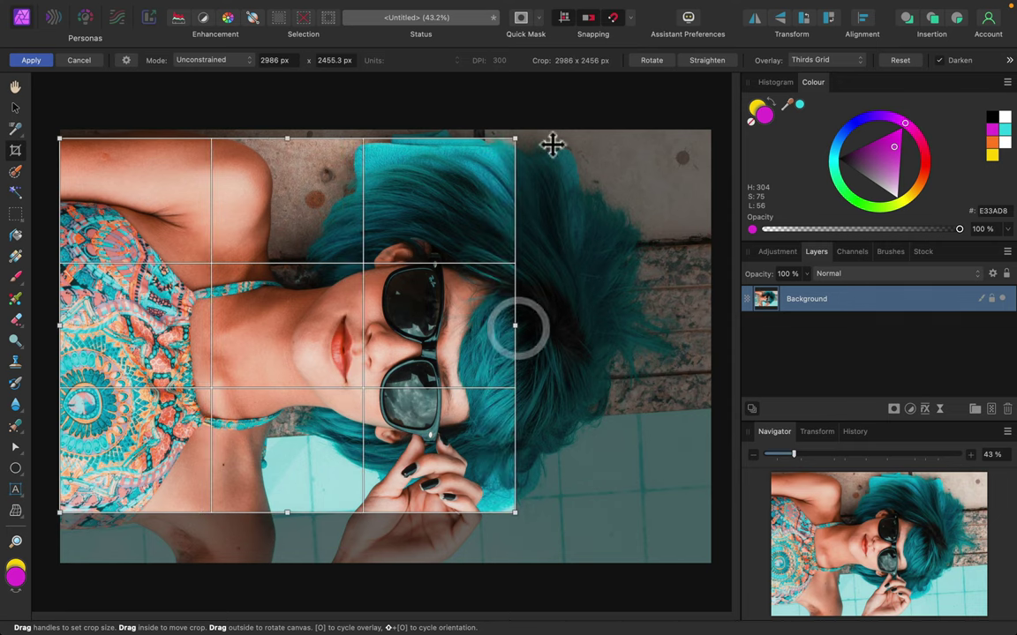
Step: Try rotating the photo beneath the crop frame and moving the frame over the face, and cancel the crop
left_click_drag(524, 132, 410, 124)
left_click_drag(272, 290, 374, 319)
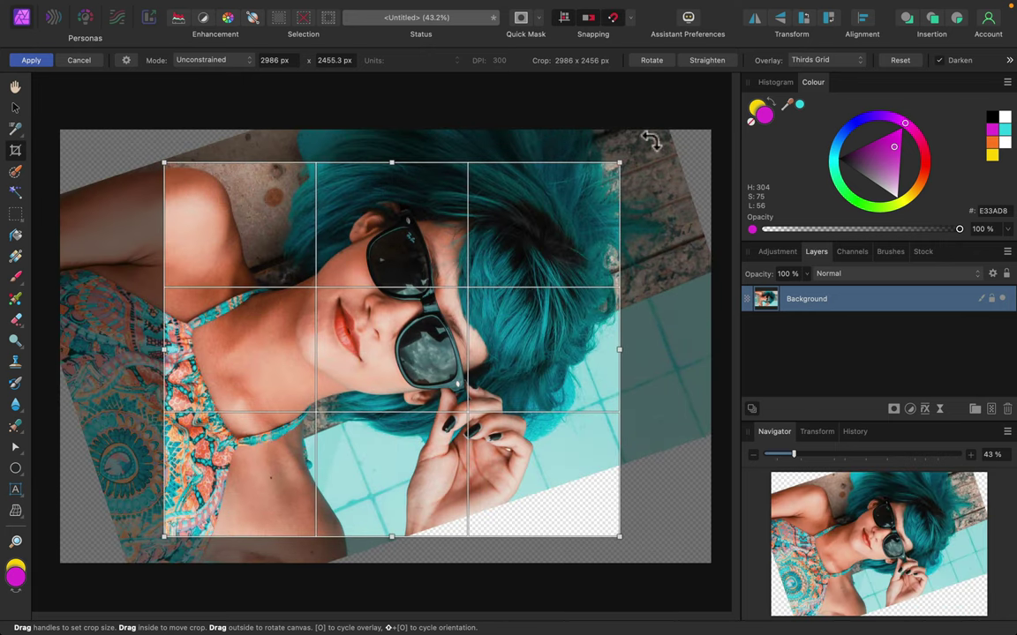
left_click_drag(627, 132, 676, 218)
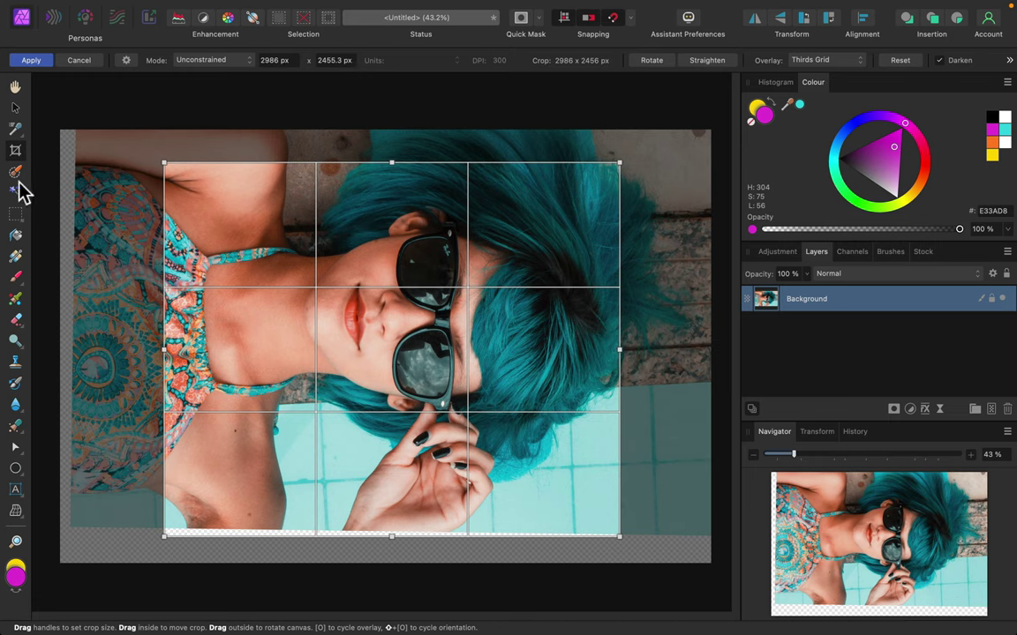
left_click(79, 60)
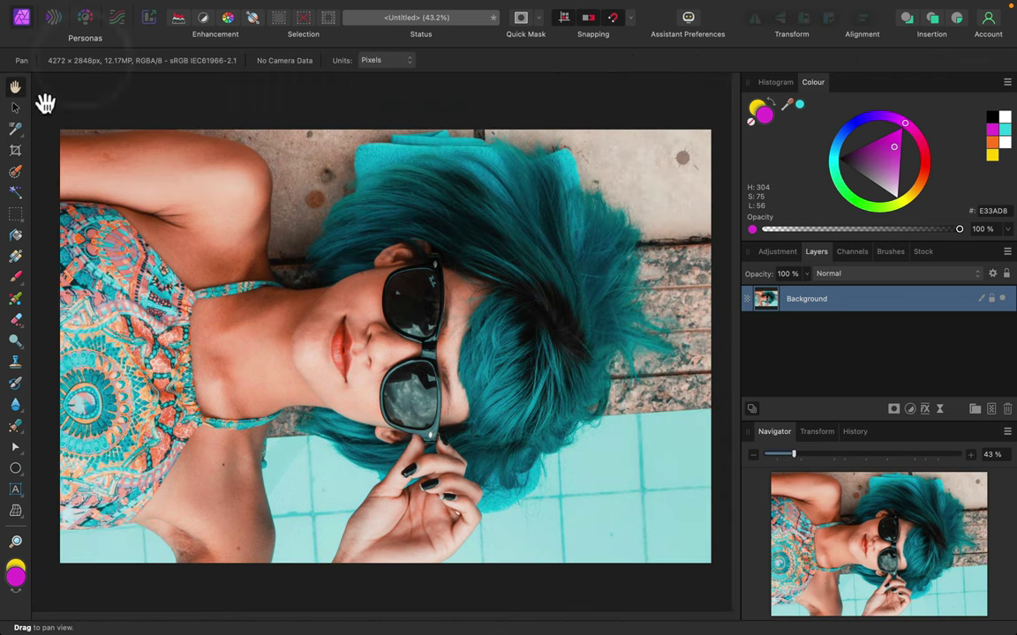
Step: Select the raised arm, dress, neck and face with the Selection Brush Tool at 64 px width, and deselect everything
left_click(16, 173)
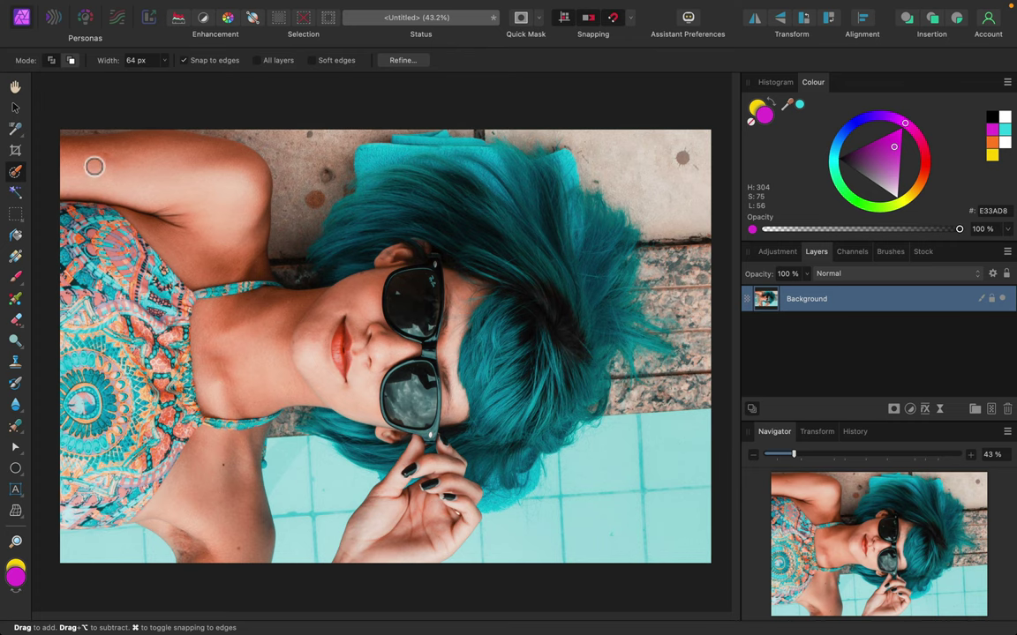
mouse_move(137, 168)
left_mouse_down()
mouse_move(227, 169)
mouse_move(157, 149)
mouse_move(62, 160)
mouse_move(92, 180)
mouse_move(197, 192)
mouse_move(230, 181)
mouse_move(215, 148)
mouse_move(252, 190)
mouse_move(229, 259)
mouse_move(227, 204)
mouse_move(218, 220)
mouse_move(224, 266)
mouse_move(197, 255)
mouse_move(91, 279)
mouse_move(110, 188)
mouse_move(80, 232)
mouse_move(137, 285)
left_mouse_up()
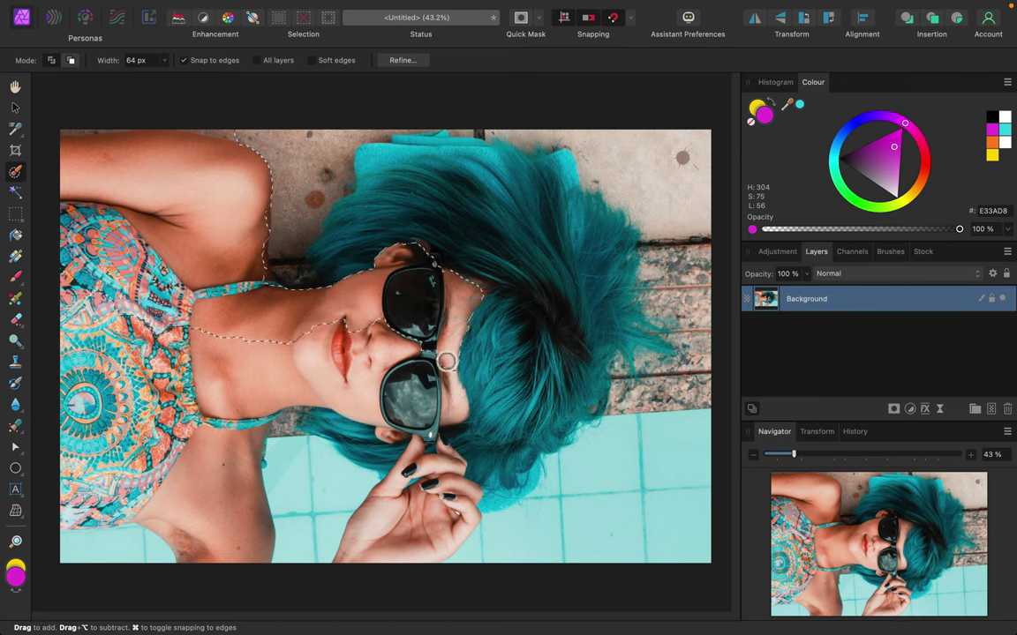
mouse_move(396, 389)
left_mouse_down()
mouse_move(414, 349)
mouse_move(333, 368)
mouse_move(290, 348)
mouse_move(379, 396)
mouse_move(286, 365)
mouse_move(220, 370)
left_mouse_up()
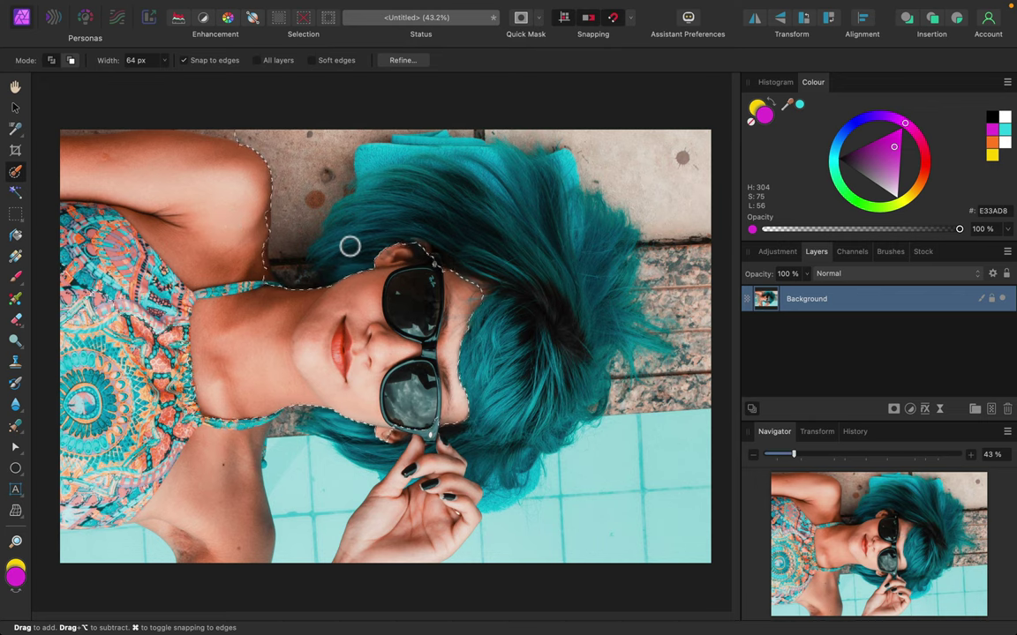
scroll(350, 246, "up", 1)
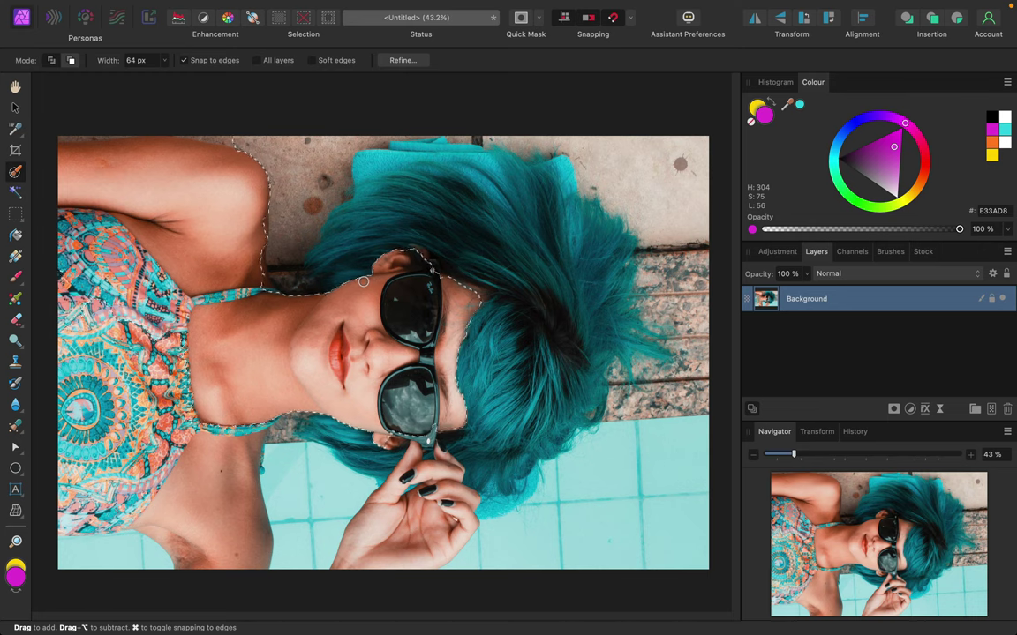
key("super")
key("super+d")
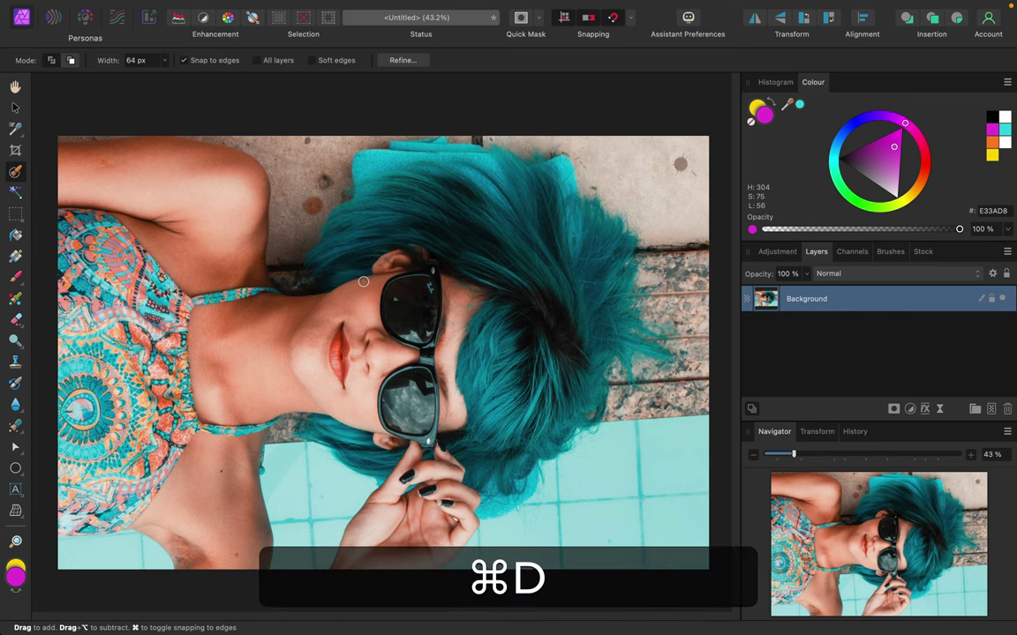
Step: Sample selections of the arm, neck and face with the Flood Select Tool at 20% tolerance, finishing with the teal hair
left_click(16, 192)
left_click(143, 166)
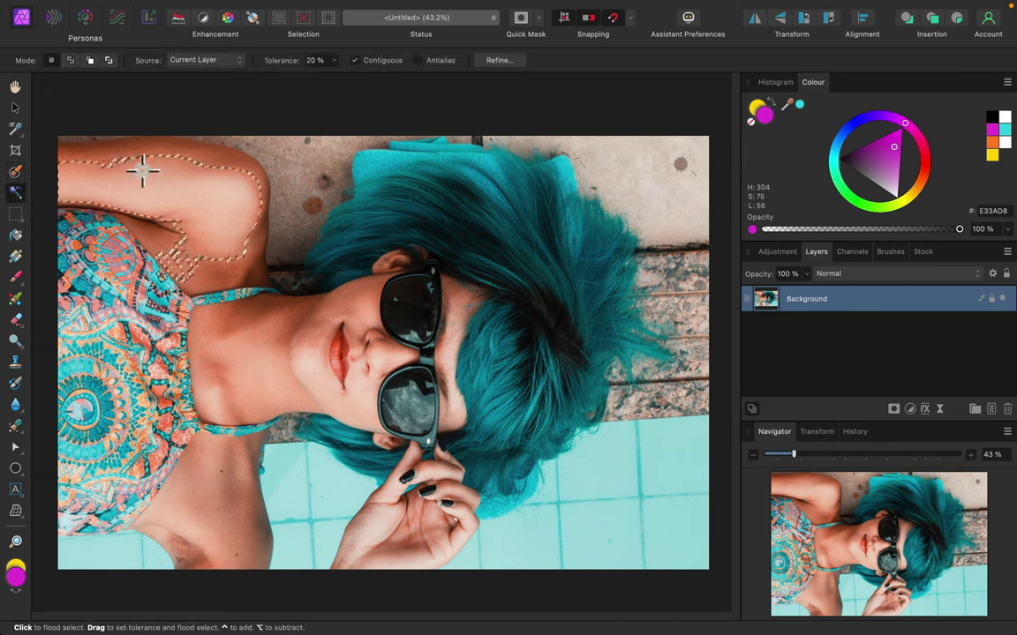
left_click(188, 144, "ctrl")
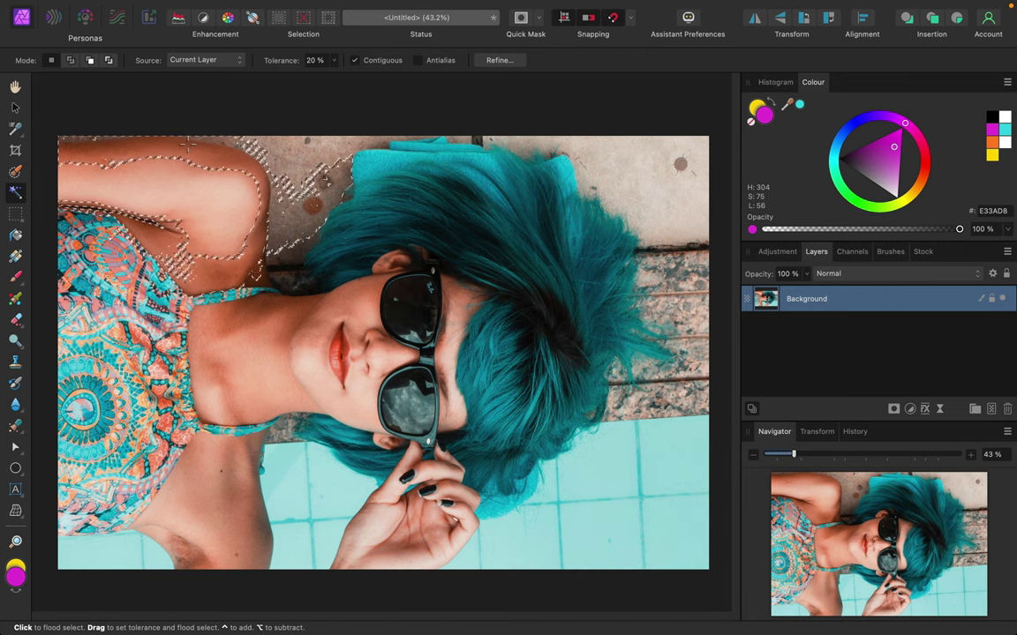
left_click(256, 352)
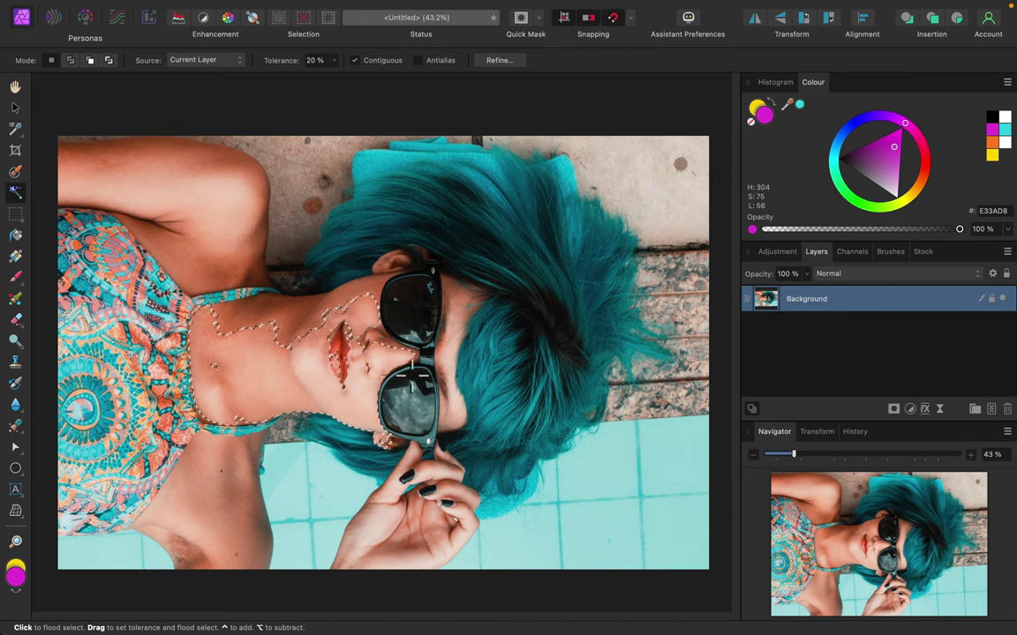
left_click(234, 221)
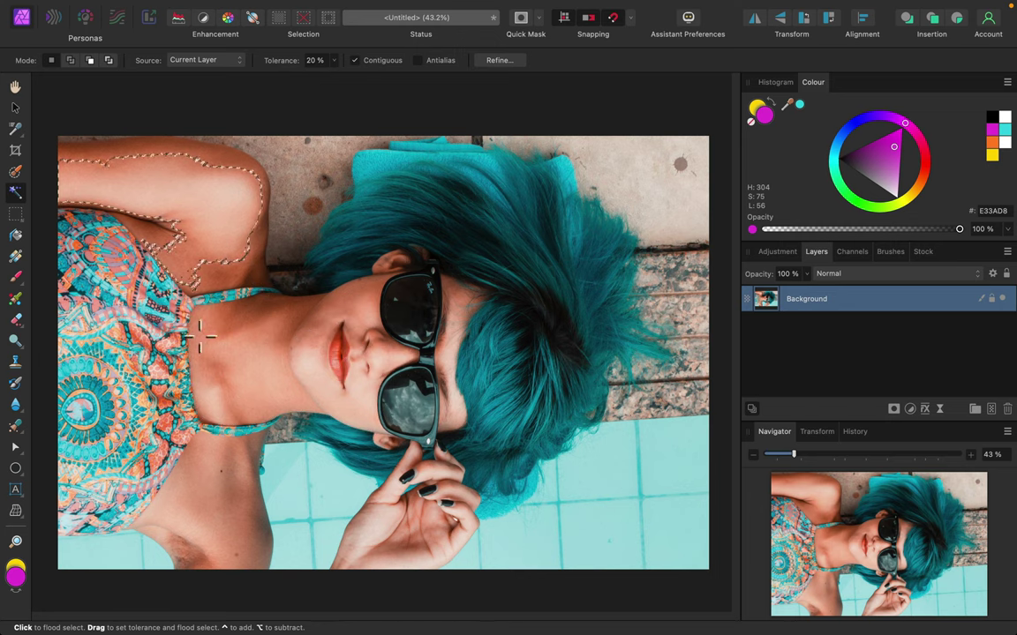
left_click(245, 336)
left_click(470, 204)
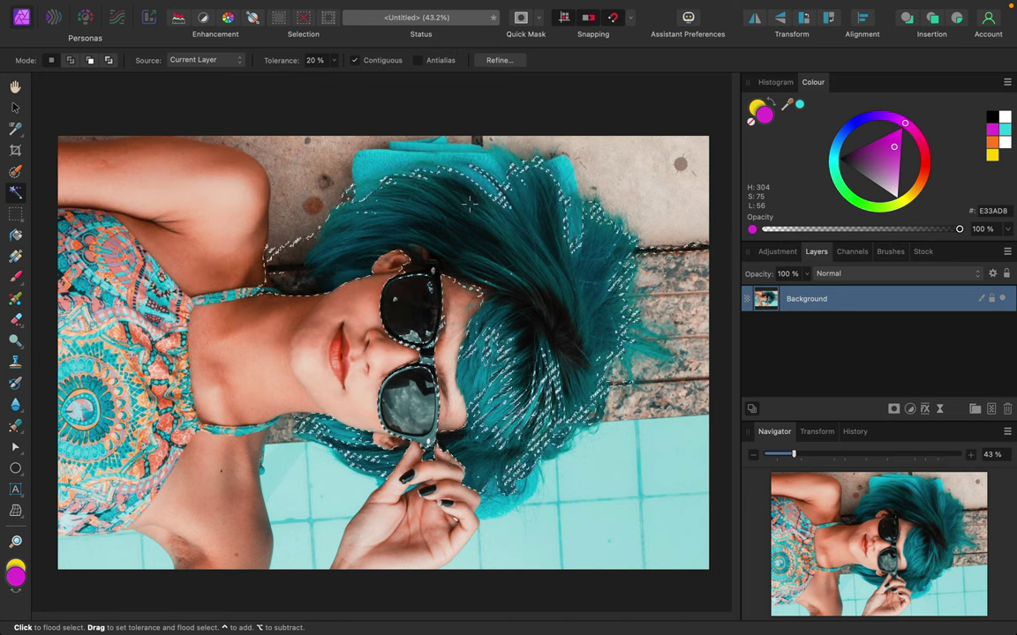
Step: Flood-select the raised arm, add the neck and face, subtract the concrete, and deselect everything with the mode back to New
left_click(157, 182)
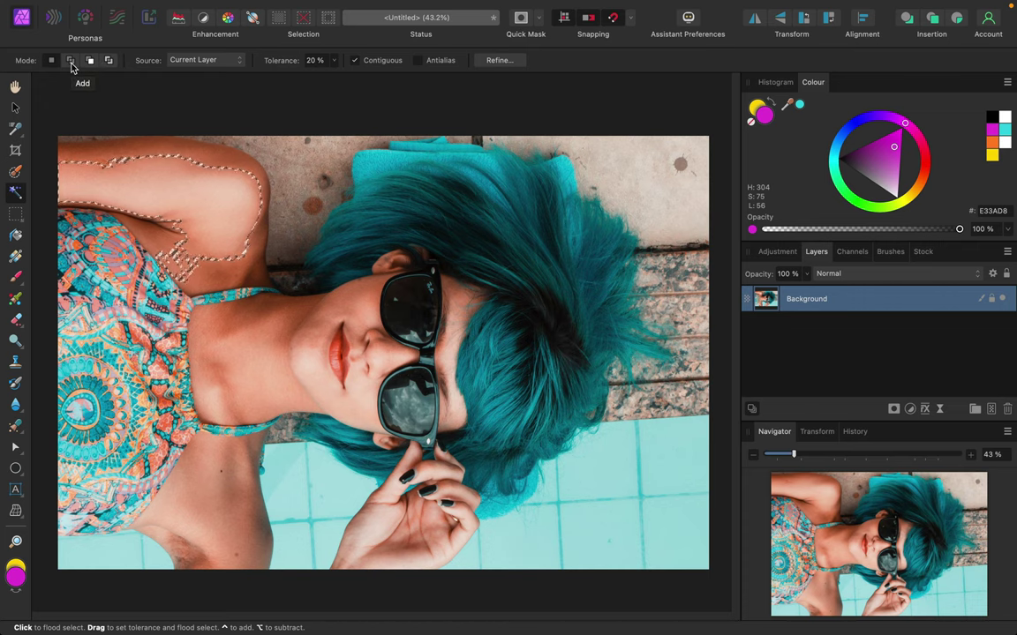
left_click(265, 390)
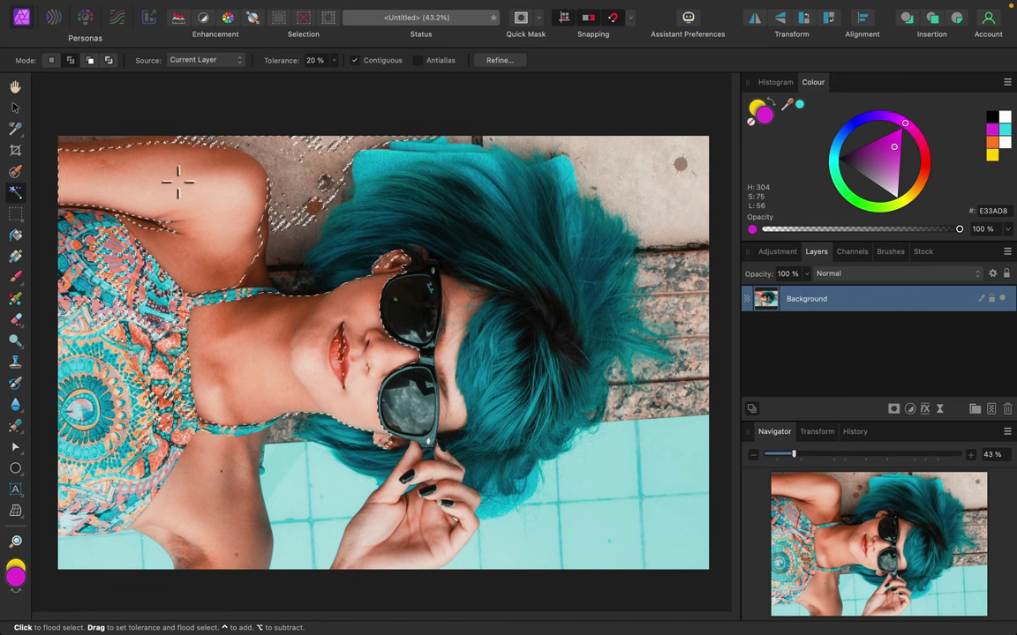
left_click(89, 60)
left_click(313, 148)
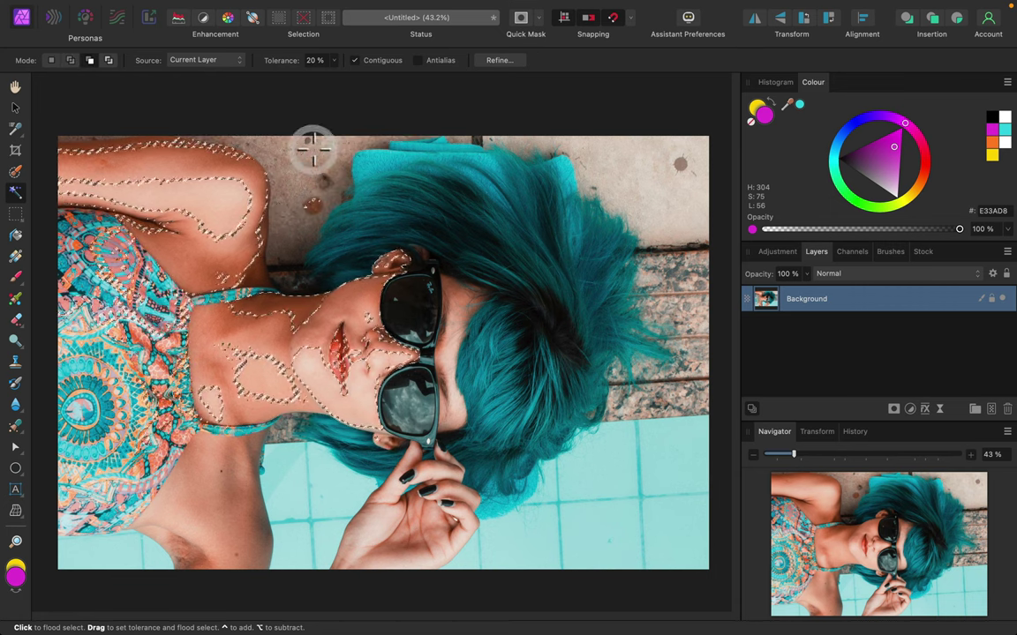
left_click(51, 60)
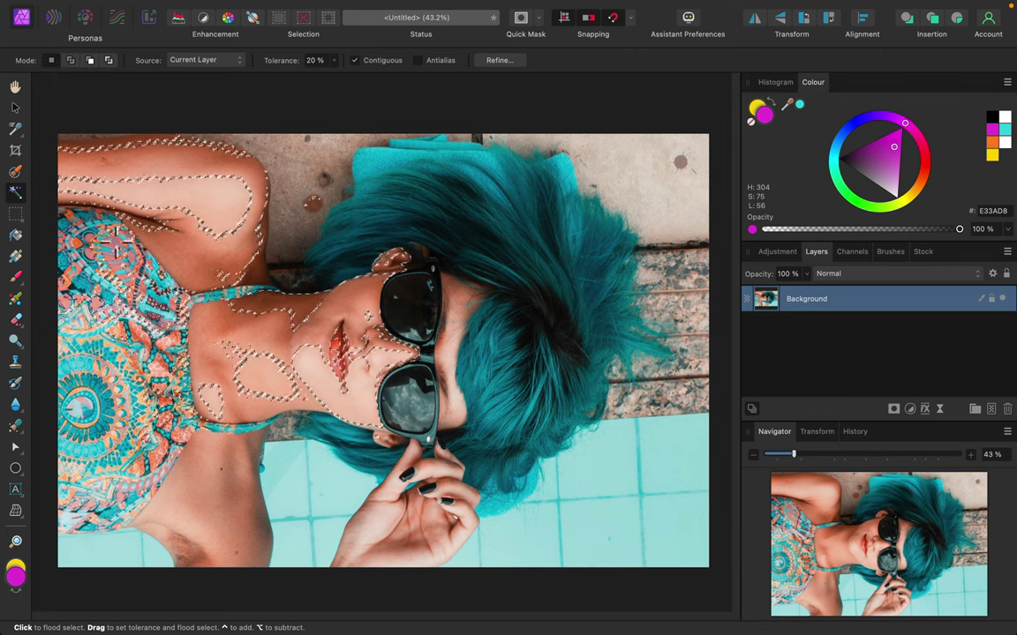
key("super+d")
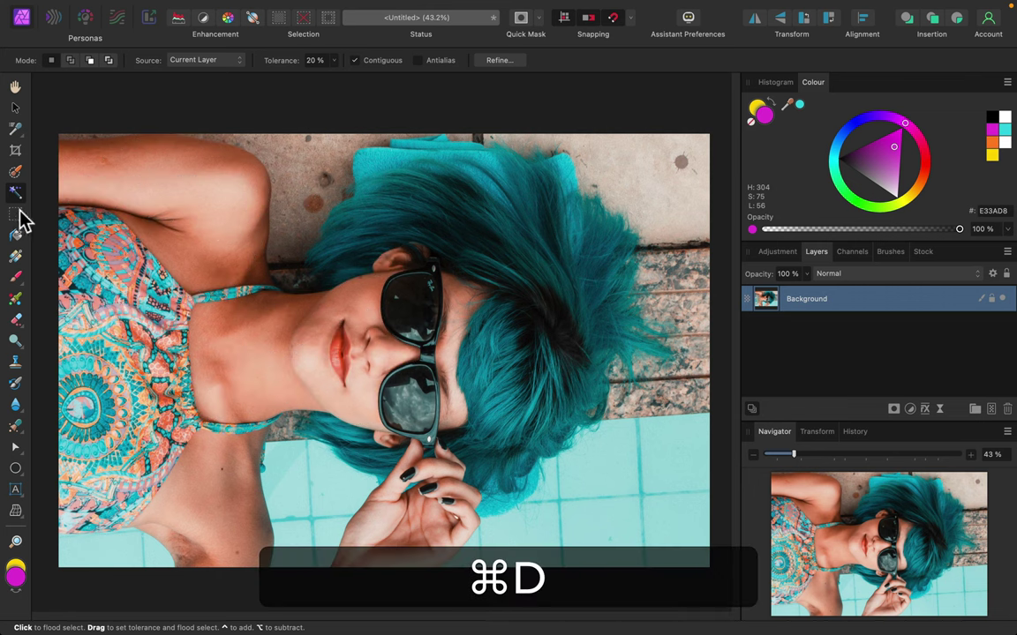
Step: Draw a freehand selection around the shoulder, concrete and ear with the Freehand Selection Tool, and deselect it
left_click(13, 212)
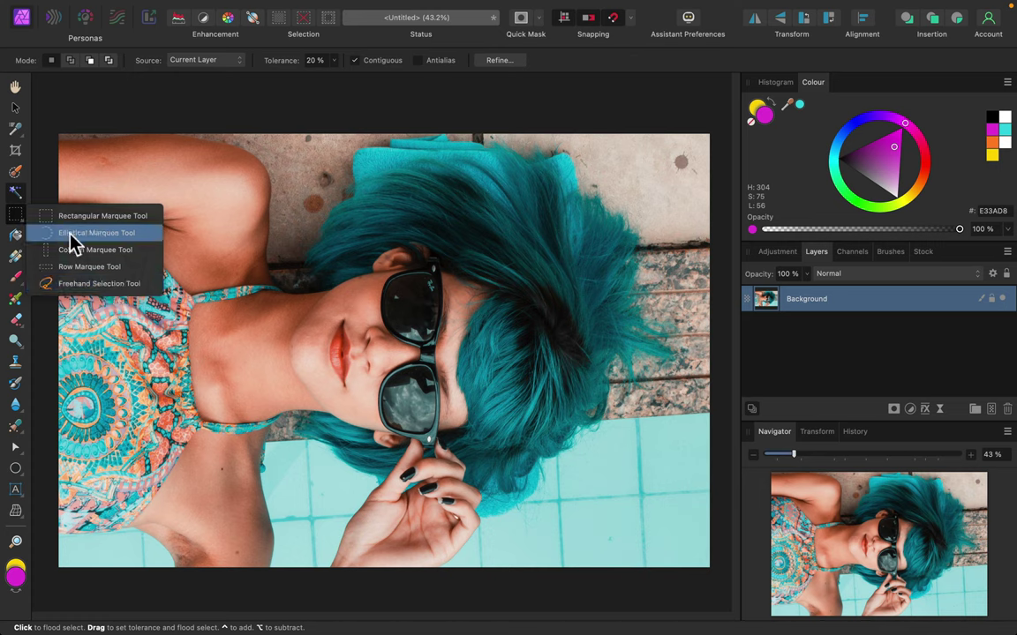
left_click(77, 287)
mouse_move(260, 283)
left_mouse_down()
mouse_move(203, 209)
mouse_move(287, 179)
mouse_move(373, 199)
mouse_move(389, 263)
left_mouse_up()
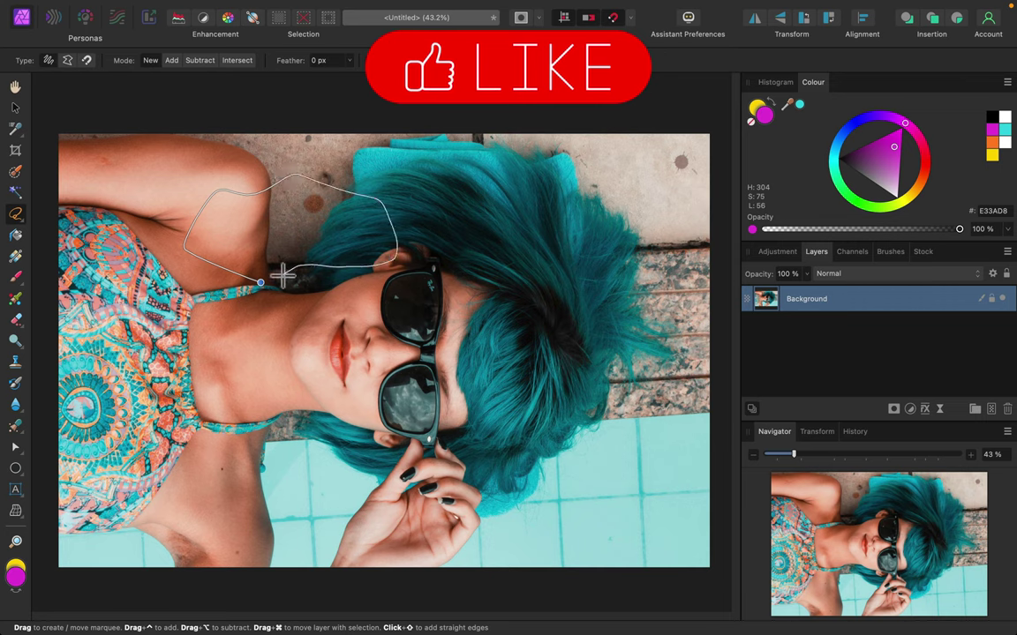
left_click_drag(265, 280, 265, 280)
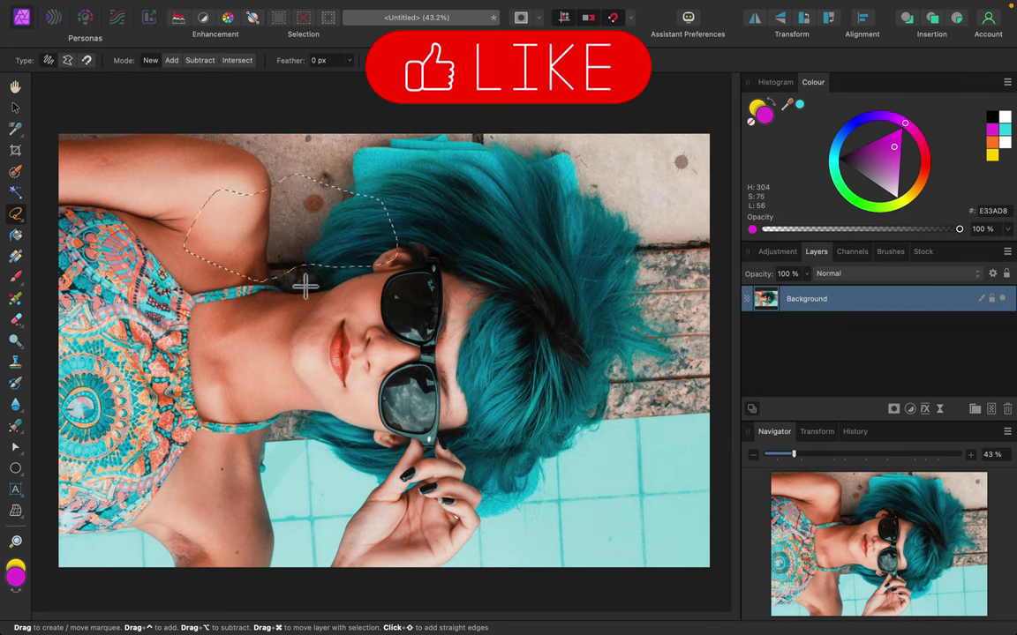
key("super+d")
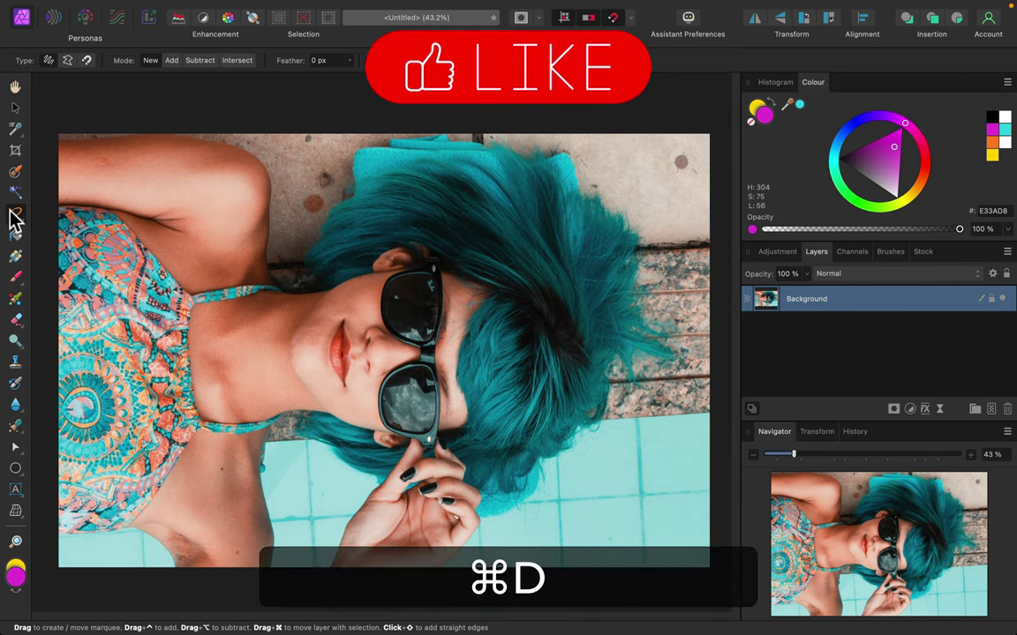
Step: Make a rectangular marquee selection over the shoulder and neck, and deselect it
left_click(17, 215)
left_click(62, 216)
left_click_drag(186, 163, 288, 367)
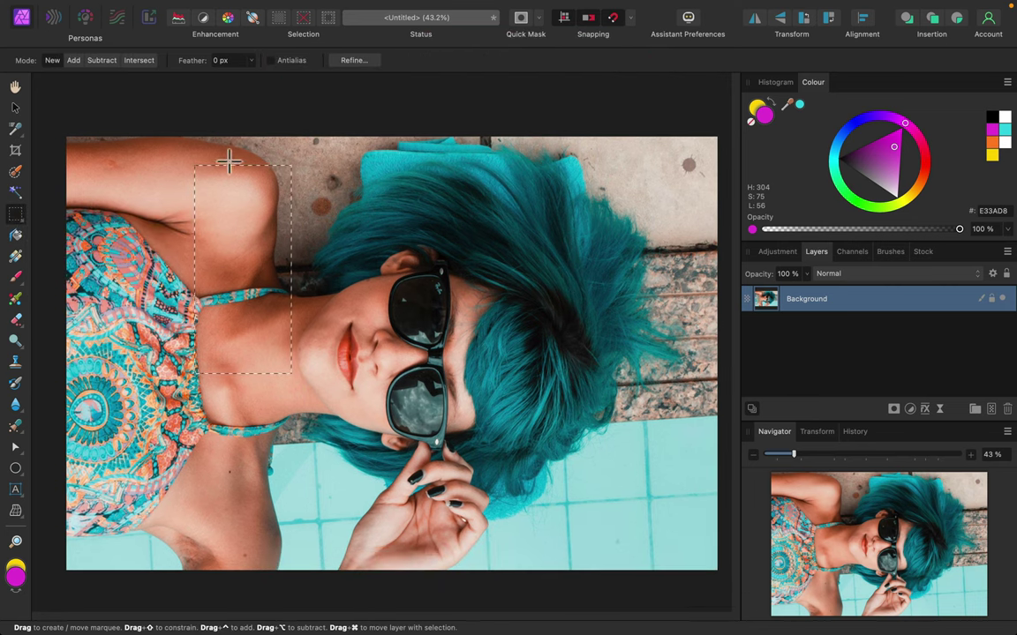
key("super+d")
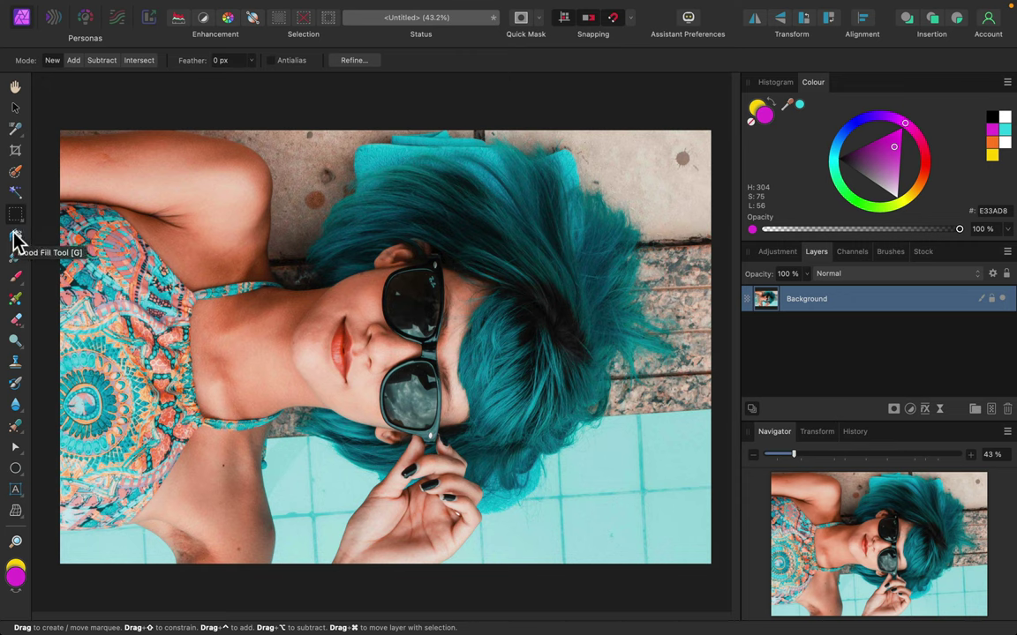
Step: Fill a rectangular selection over the neck and chin with magenta E33AD8 on a new pixel layer using the Flood Fill Tool
left_click_drag(220, 225, 344, 408)
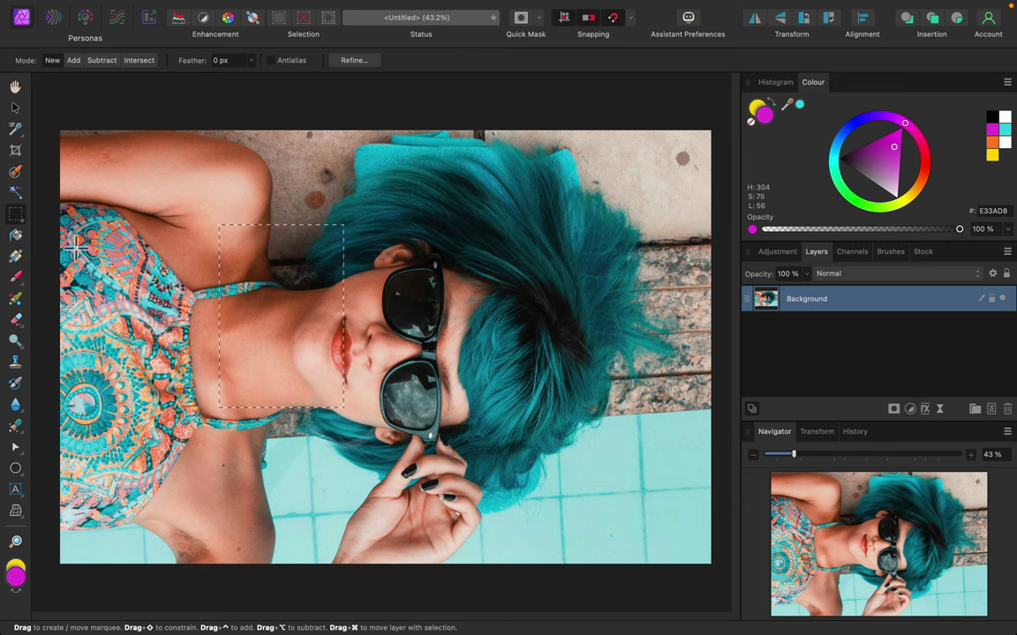
left_click(14, 235)
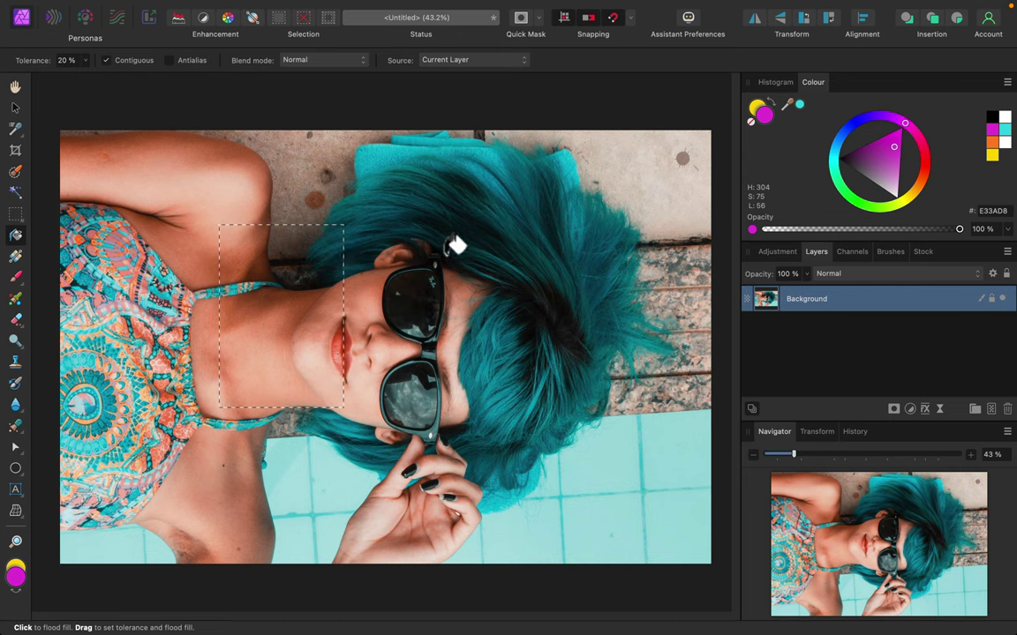
left_click(990, 409)
left_click(308, 305)
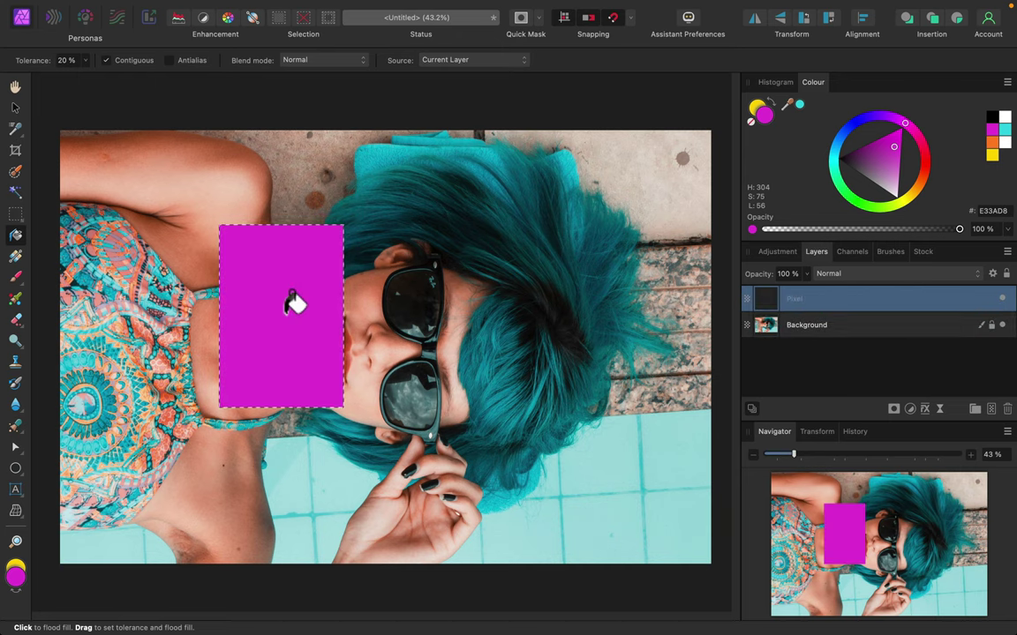
Step: Undo the magenta fill and the new pixel layer, and deselect the rectangle
key("super+z")
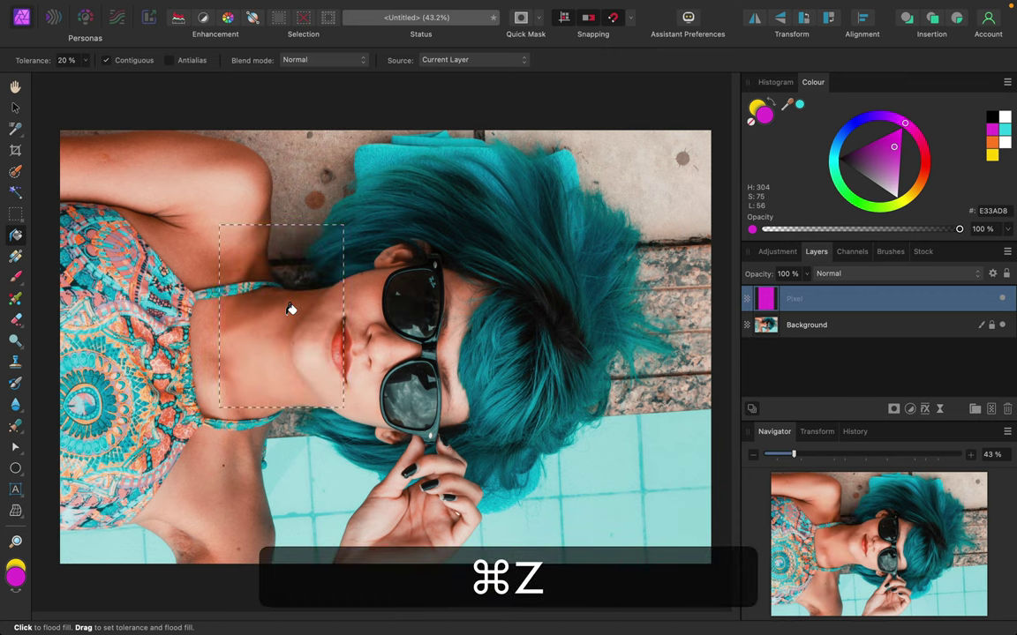
key("super+z")
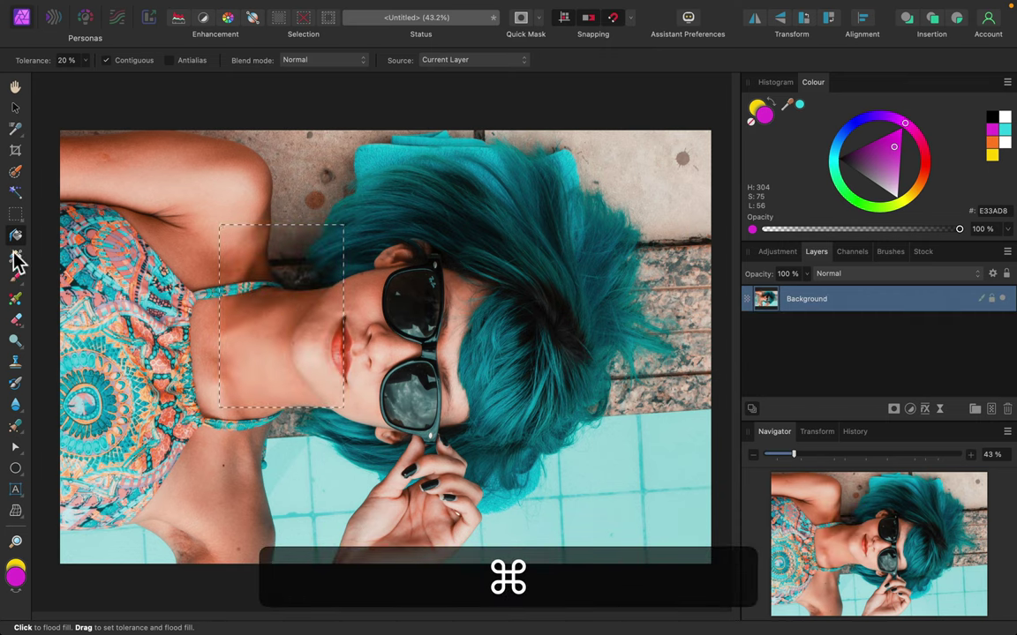
key("super+d")
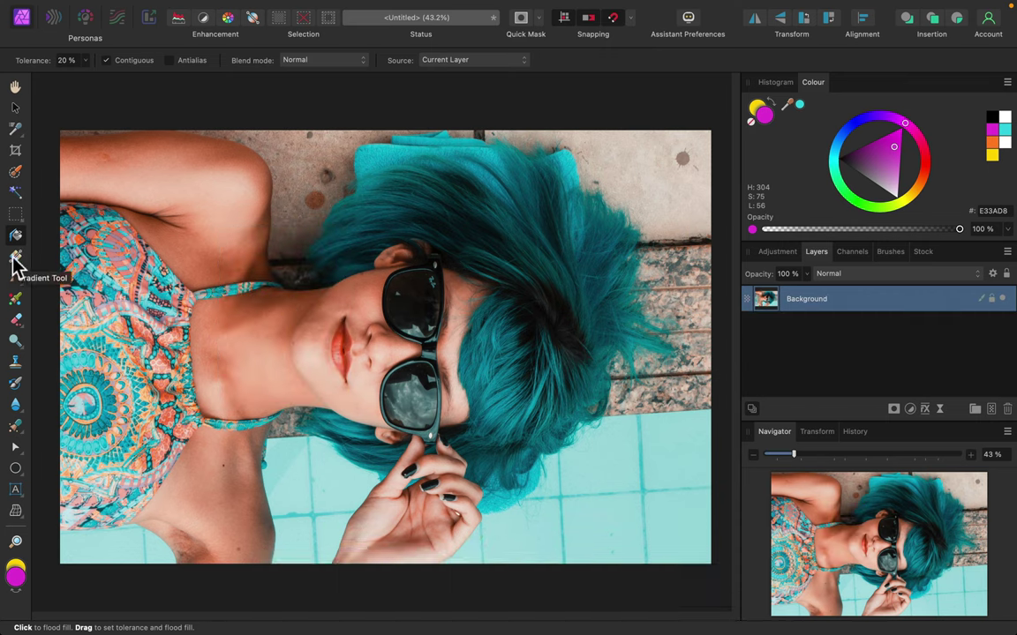
Step: Draw a nearly vertical linear gradient on the photo layer and colour its start stop magenta FF00EC and its end stop green 00FF92
left_click(15, 257)
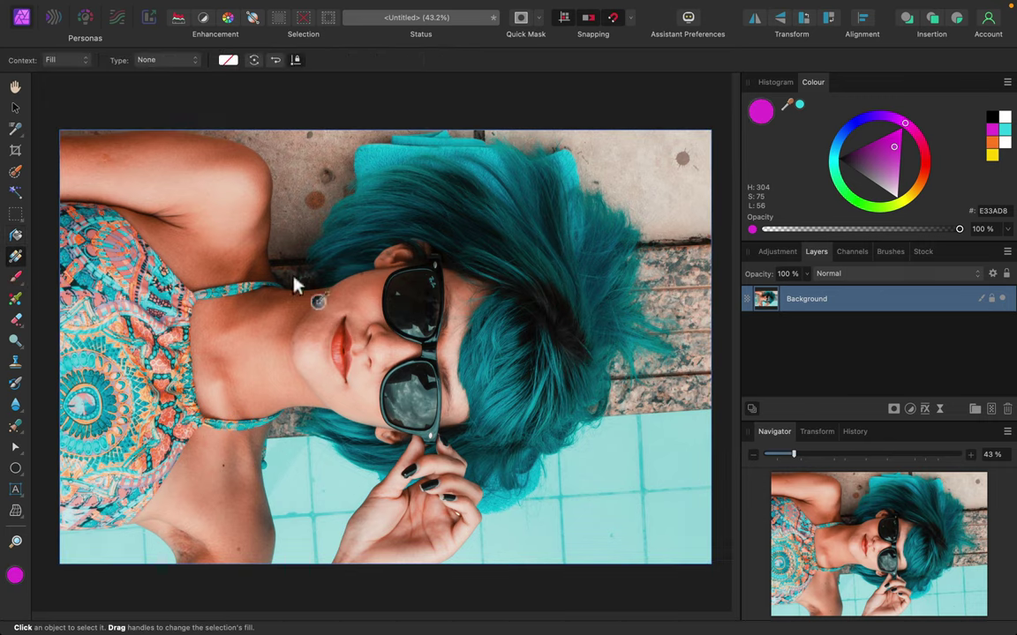
left_click_drag(258, 226, 305, 413)
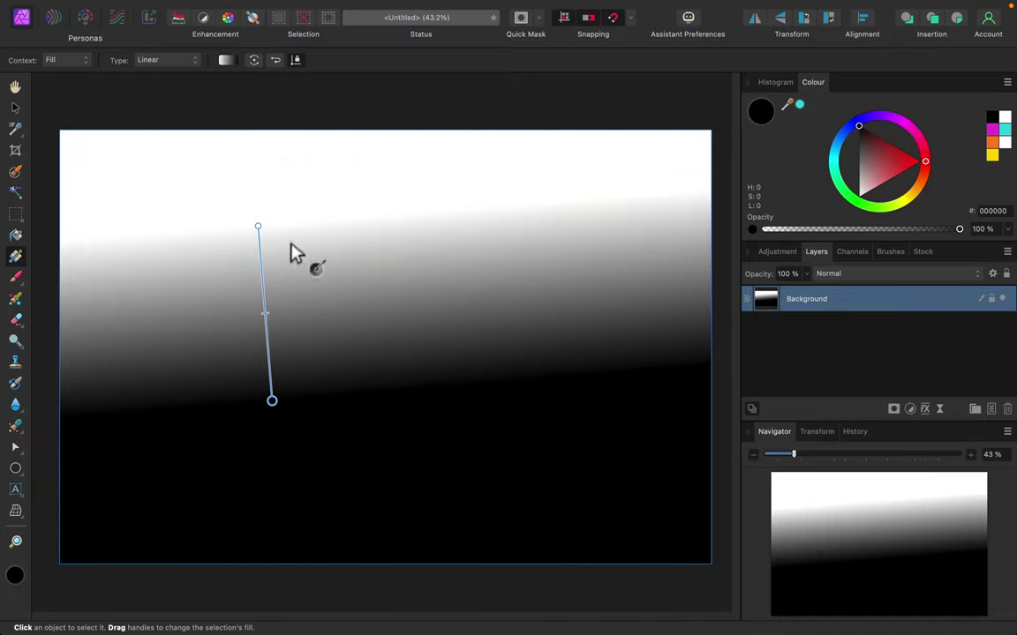
left_click(226, 61)
left_click(220, 118)
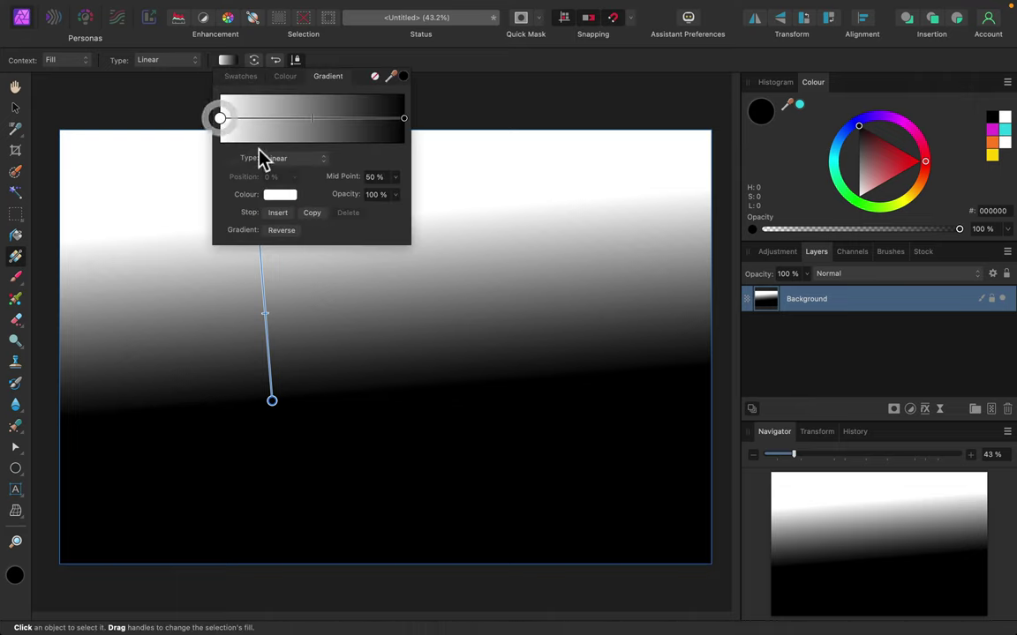
left_click(281, 195)
left_click(375, 269)
left_click(403, 118)
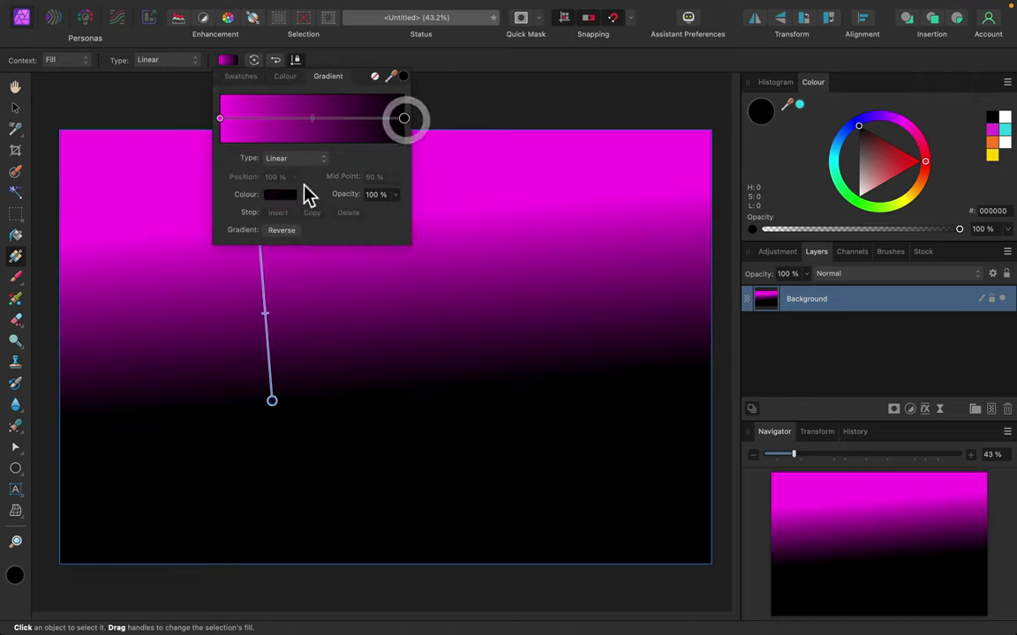
left_click(277, 196)
left_click(282, 344)
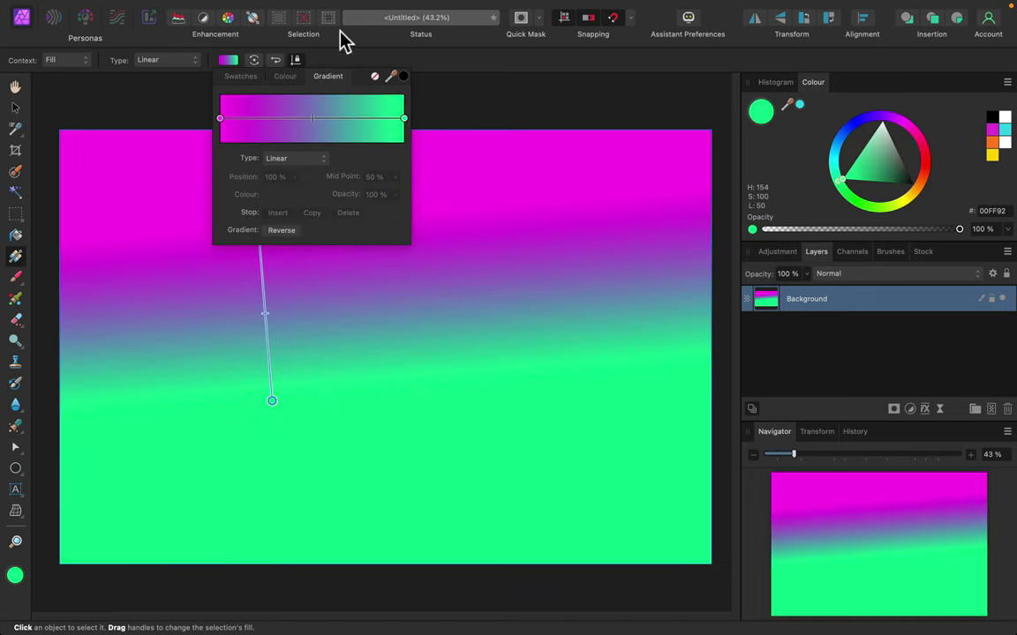
left_click(231, 62)
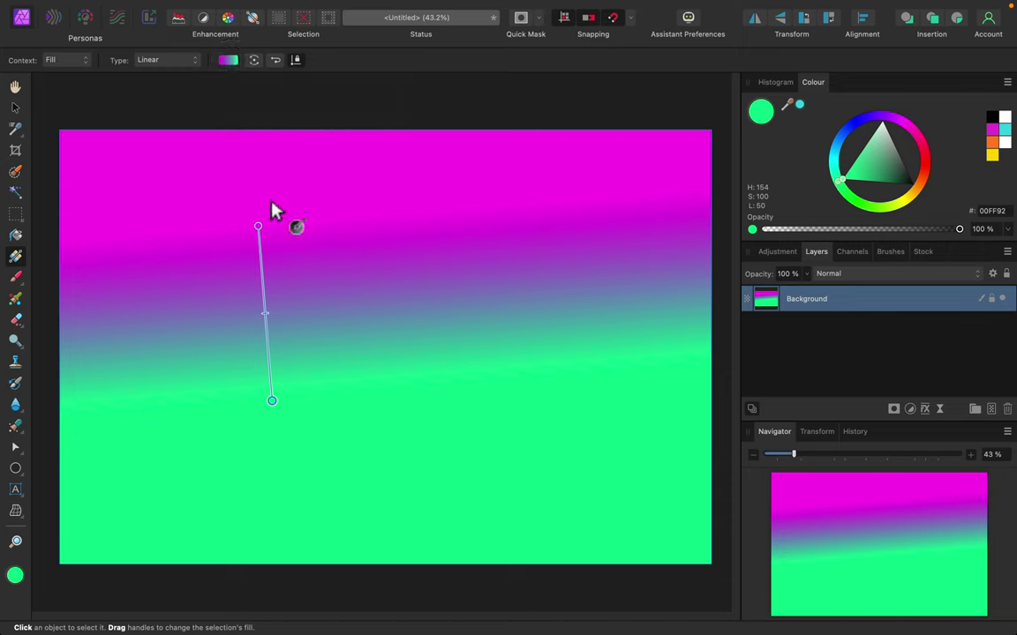
Step: Try the magenta-green gradient in horizontal and diagonal directions, and undo the last direction changes
left_click_drag(259, 227, 603, 347)
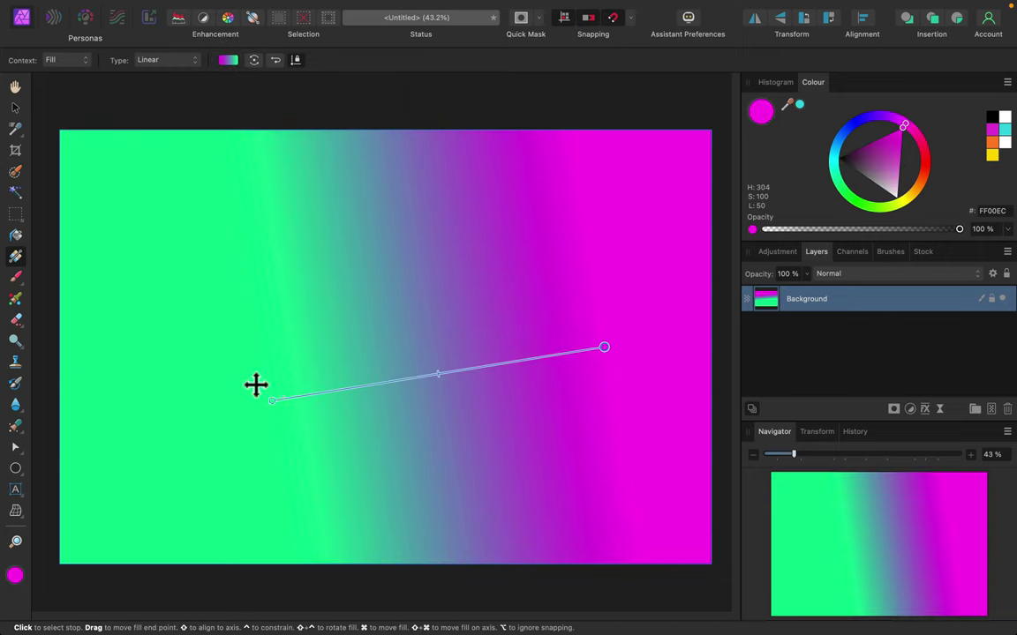
left_click_drag(269, 396, 194, 336)
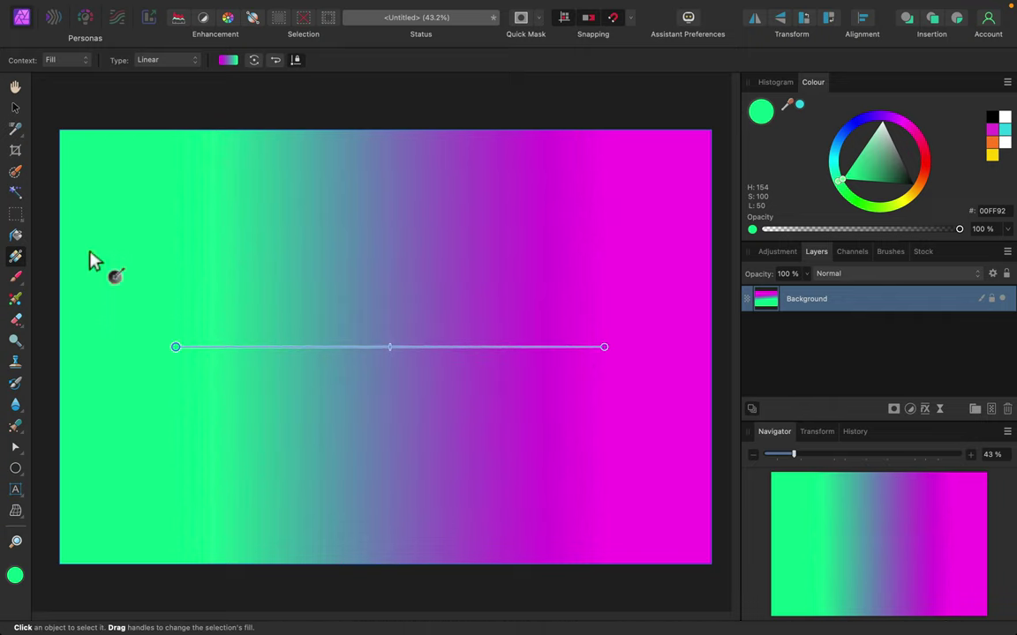
left_click_drag(196, 212, 359, 428)
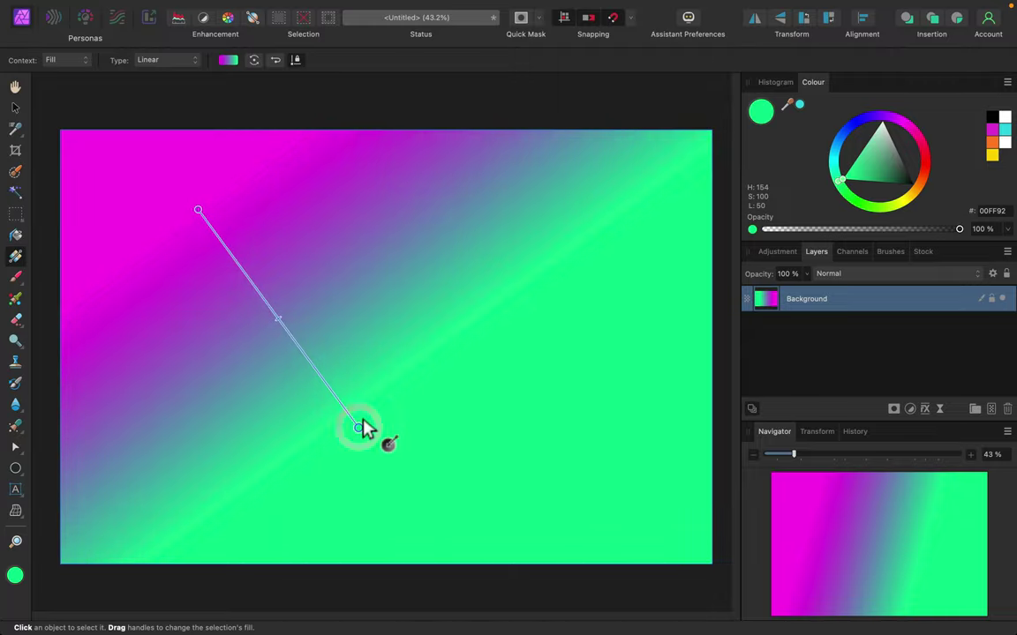
key("super+z")
key("super+z")
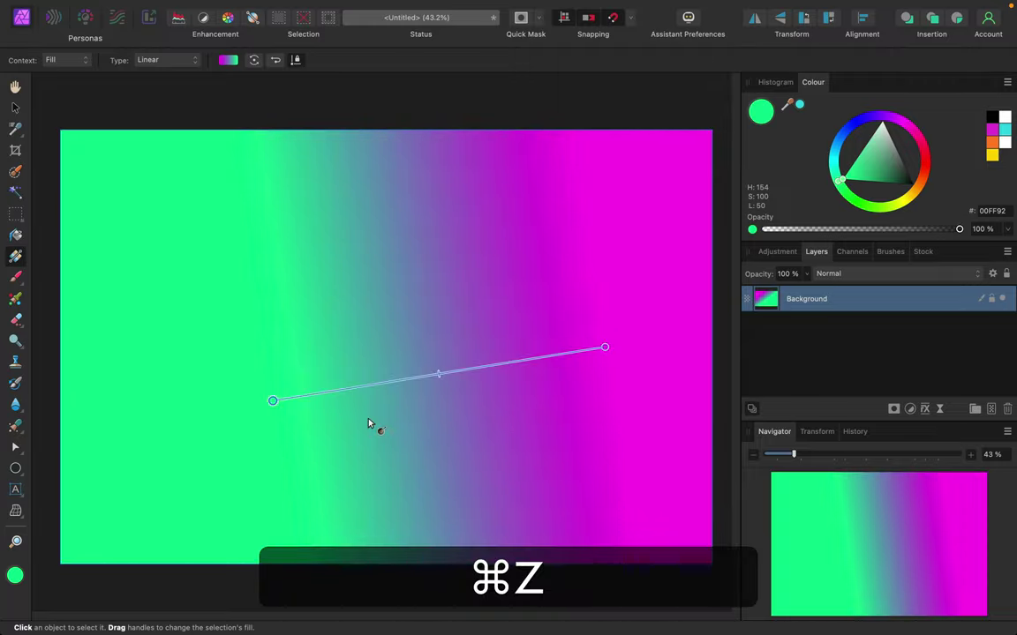
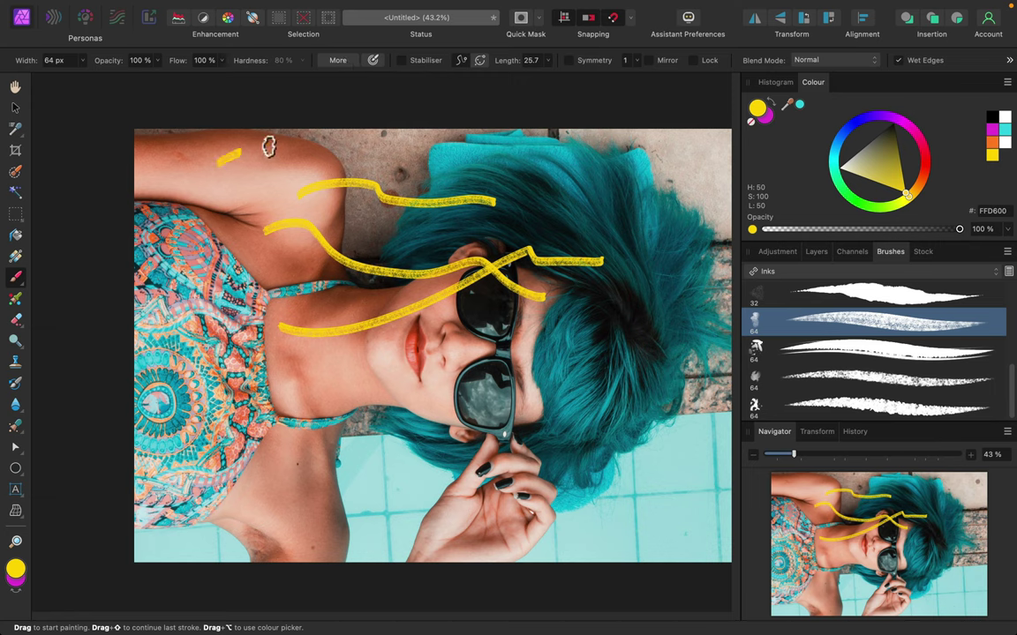
Step: Paint more yellow FFD600 strokes across the shoulder, neck and face with the 64 px Inks brush
left_click_drag(268, 147, 353, 167)
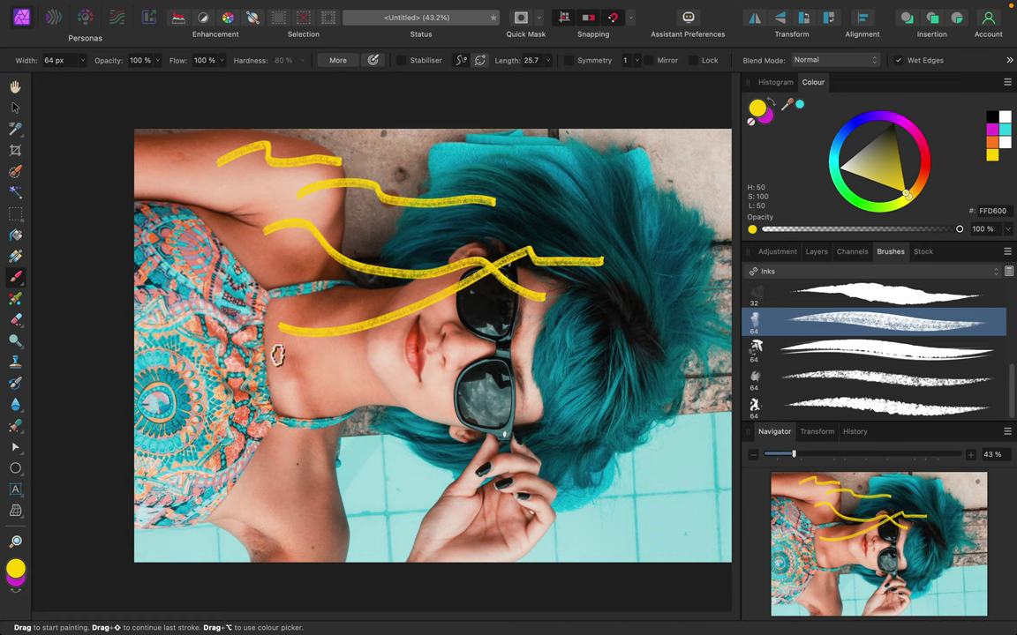
left_click_drag(278, 354, 445, 372)
left_click_drag(275, 404, 393, 421)
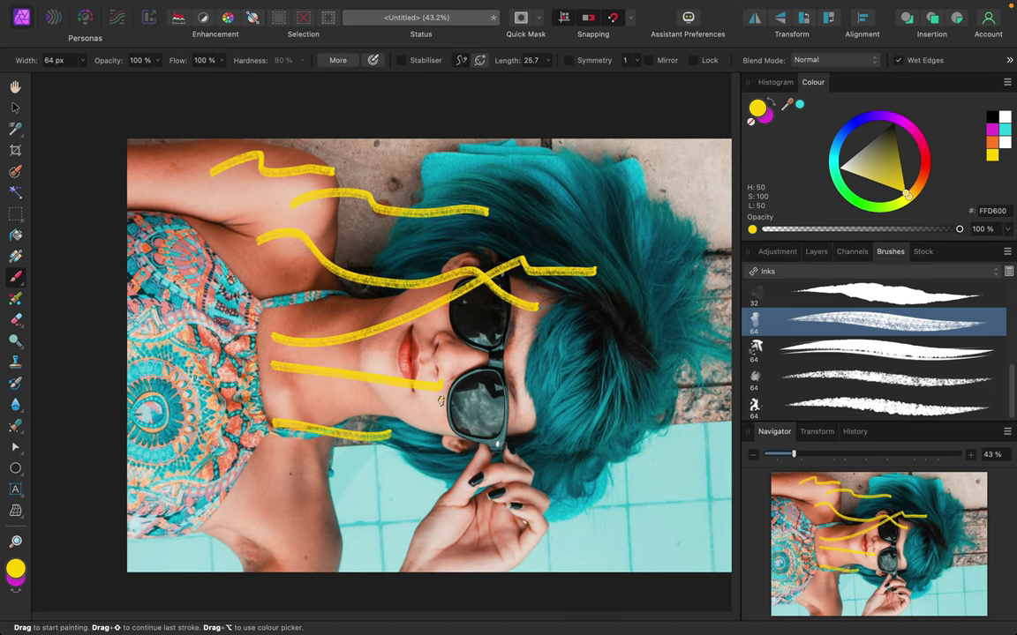
Step: Revert the photo to the early Deselect state just before the Undo Brush Tool entry in the history, and show the layers
left_click(856, 433)
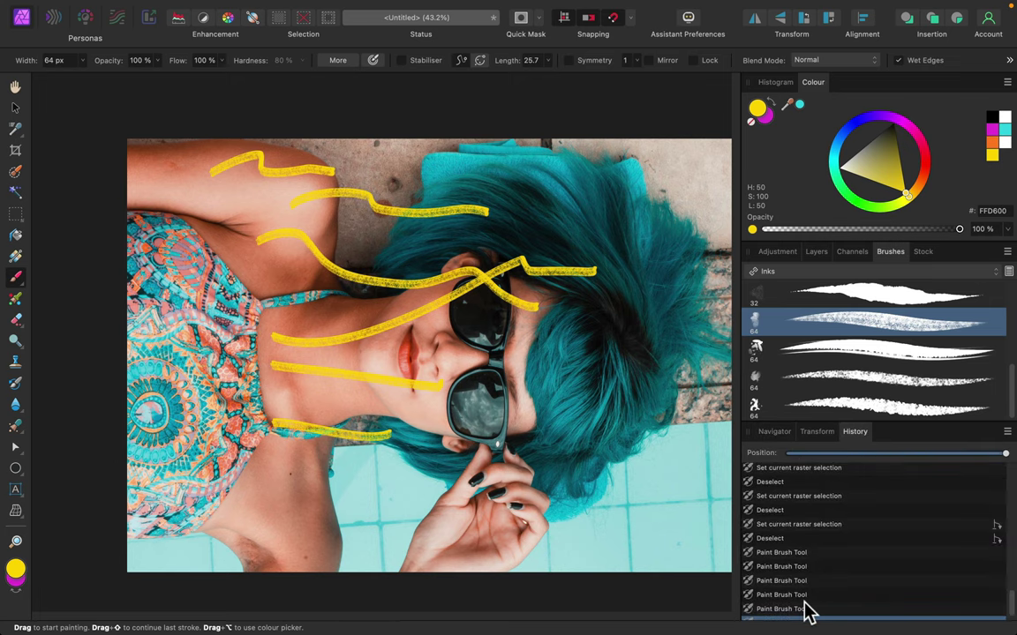
scroll(806, 607, "up", 3)
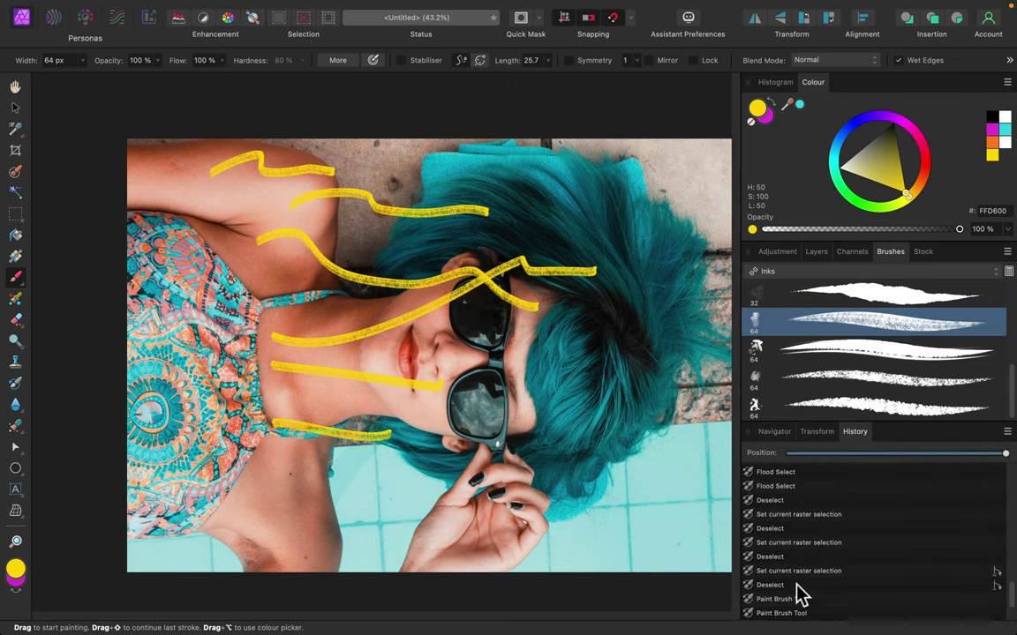
scroll(783, 512, "up", 5)
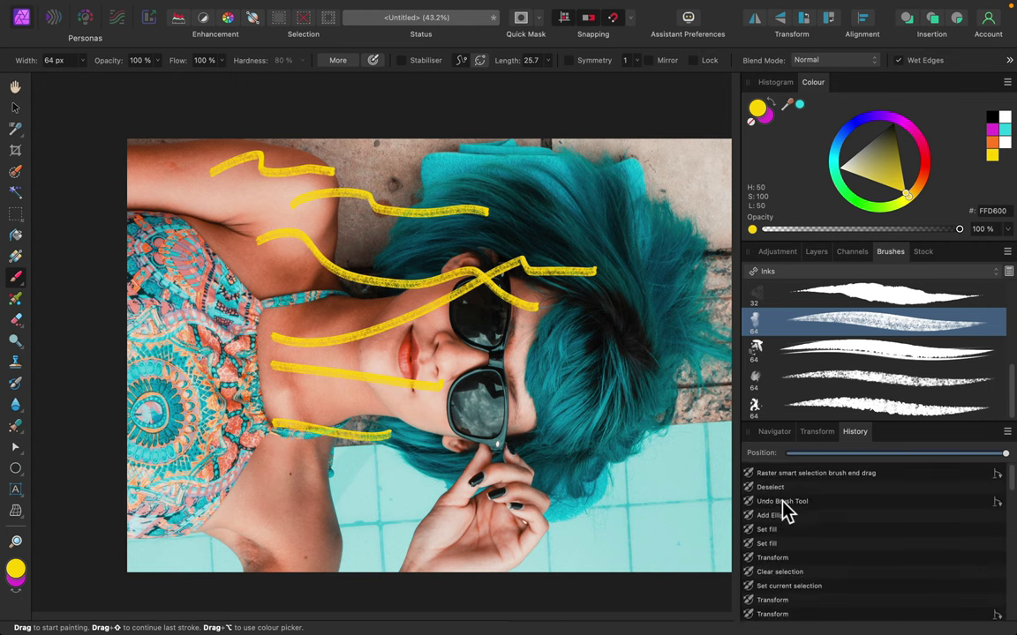
left_click(772, 485)
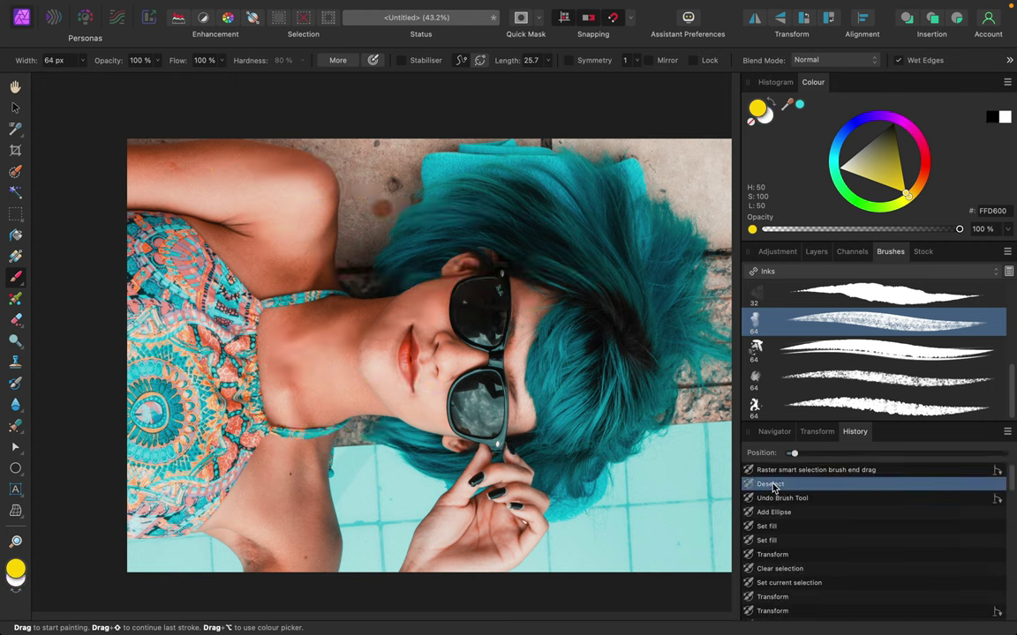
left_click(817, 253)
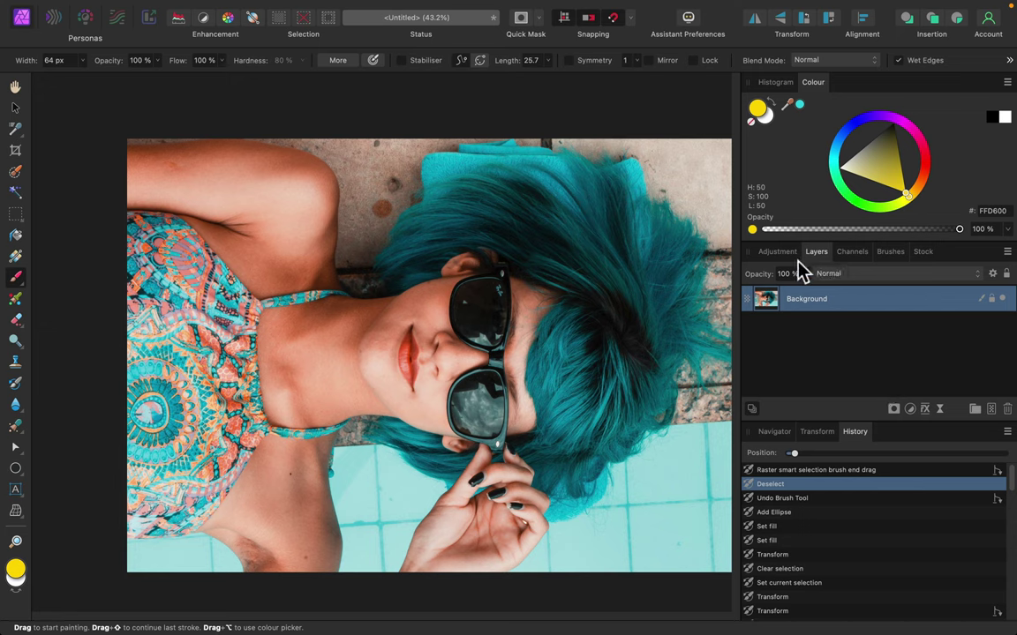
Step: Activate the Colour Replacement Brush Tool and load the soft 128 px brush with 25% hardness from the Basic brush set
left_click(14, 275)
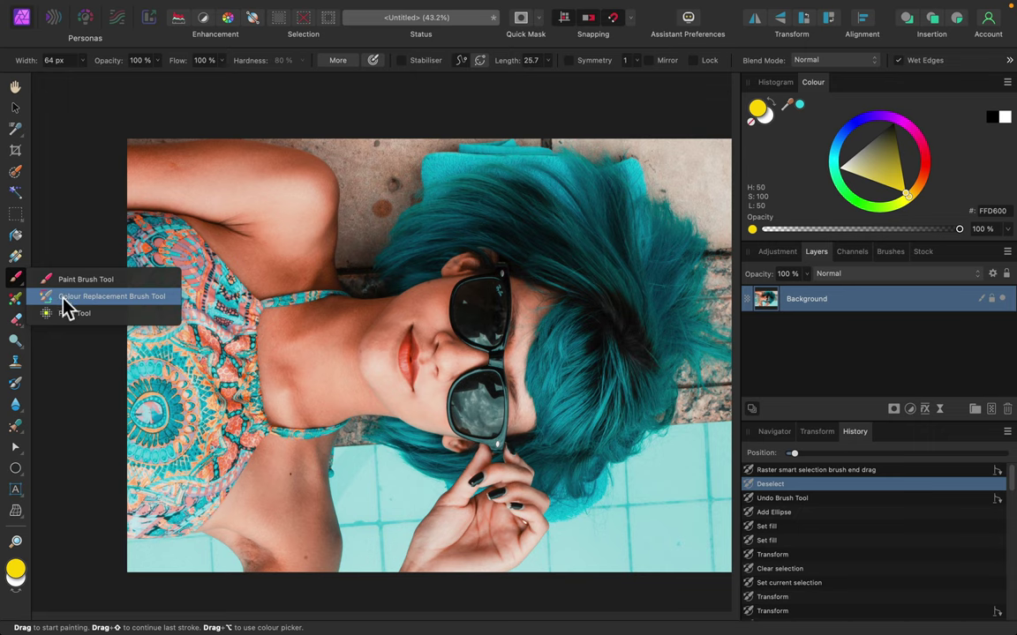
left_click(117, 296)
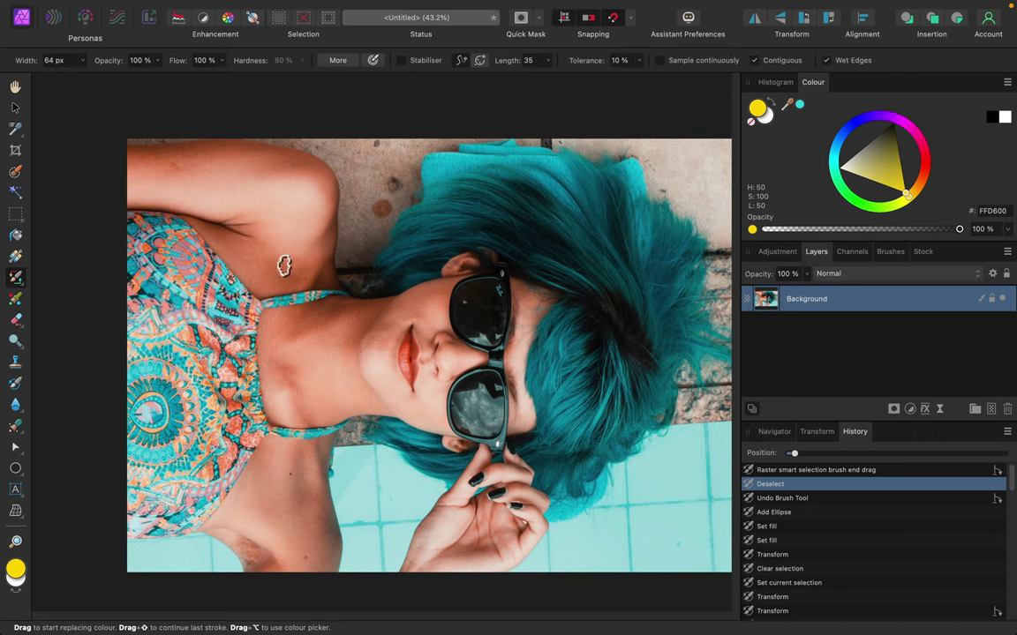
left_click(894, 254)
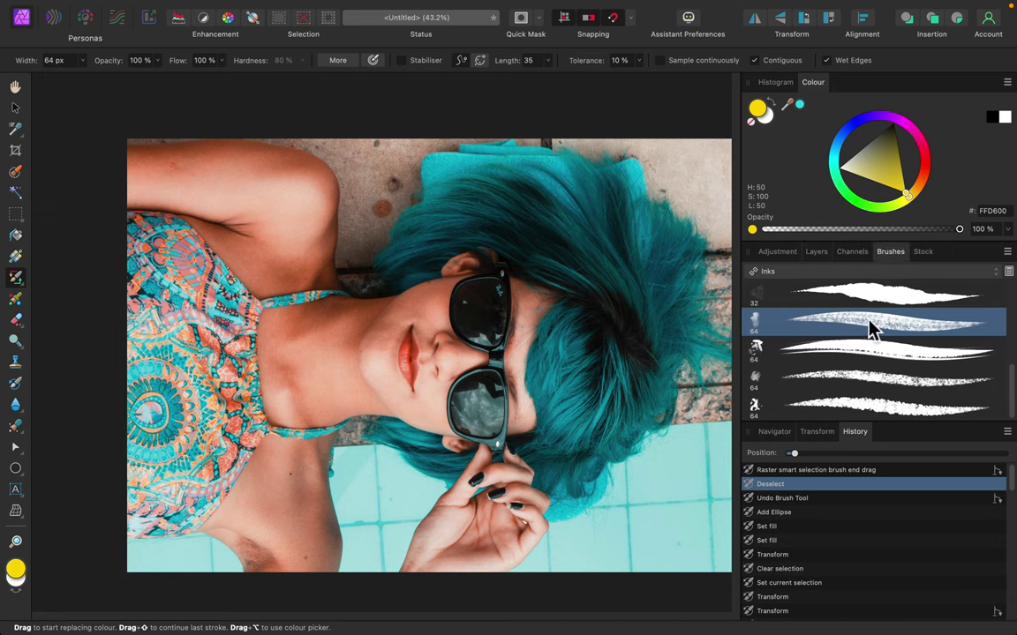
left_click(849, 274)
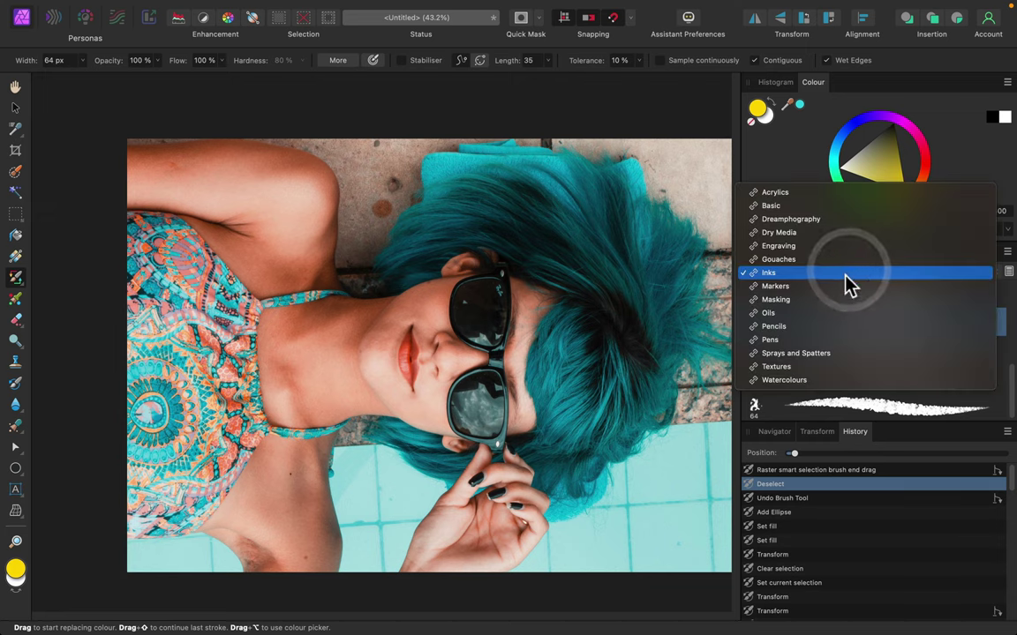
left_click(819, 194)
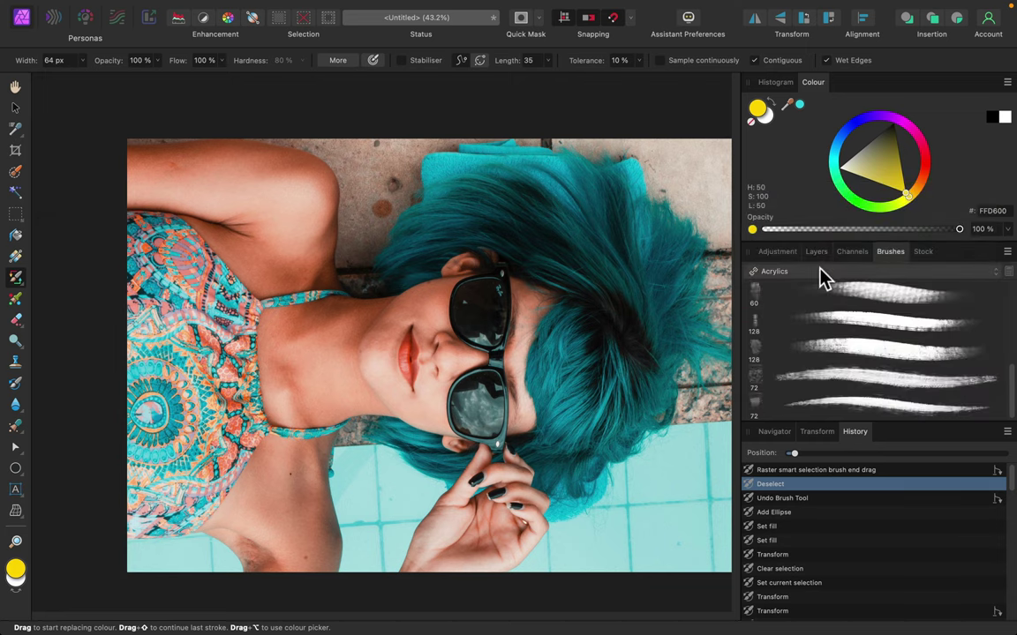
left_click(822, 273)
left_click(814, 288)
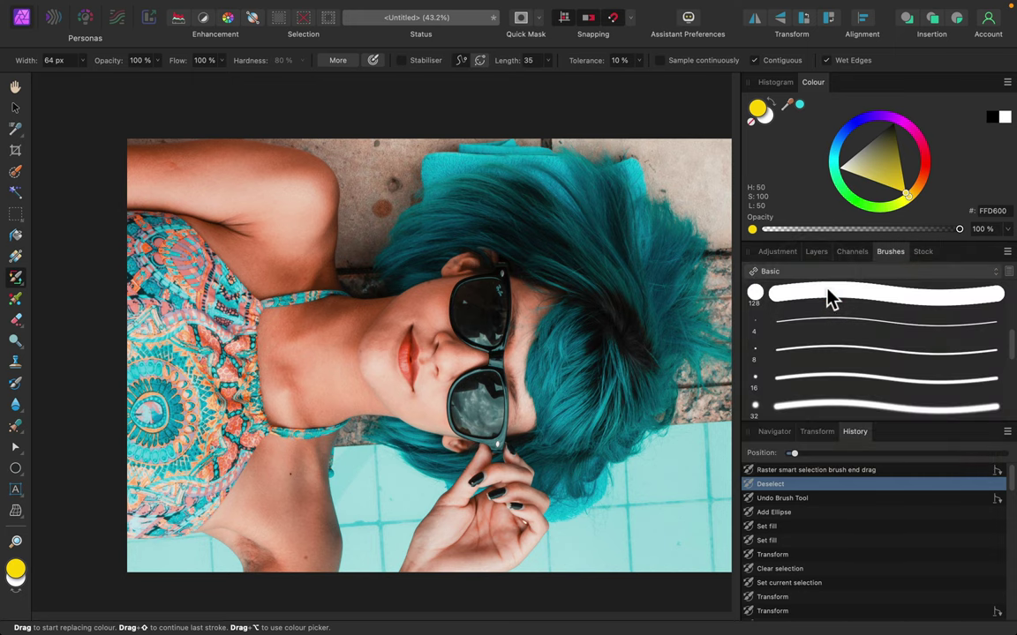
scroll(845, 348, "down", 4)
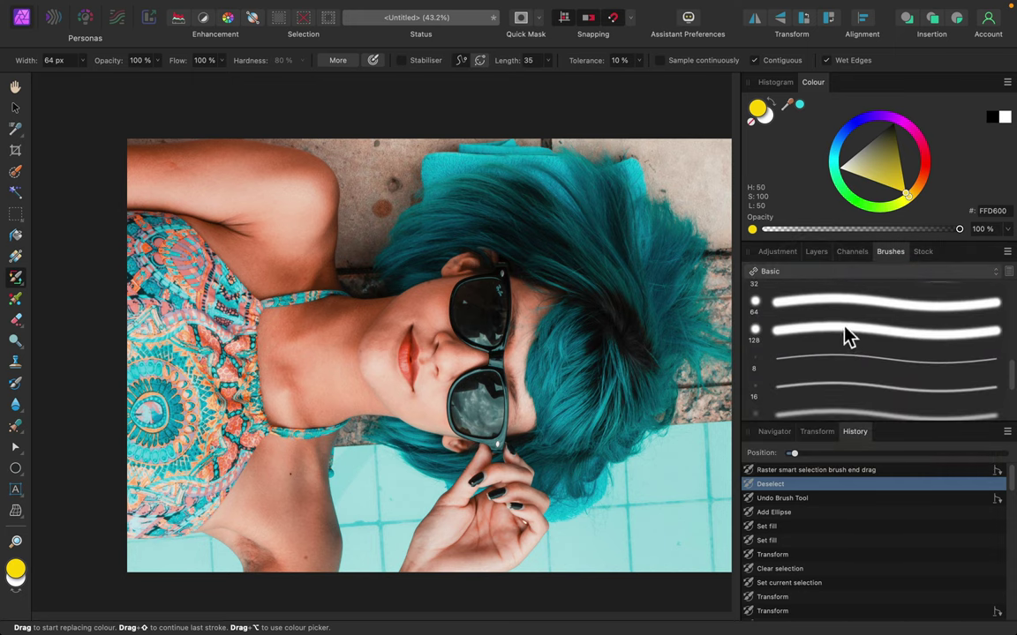
left_click(844, 329)
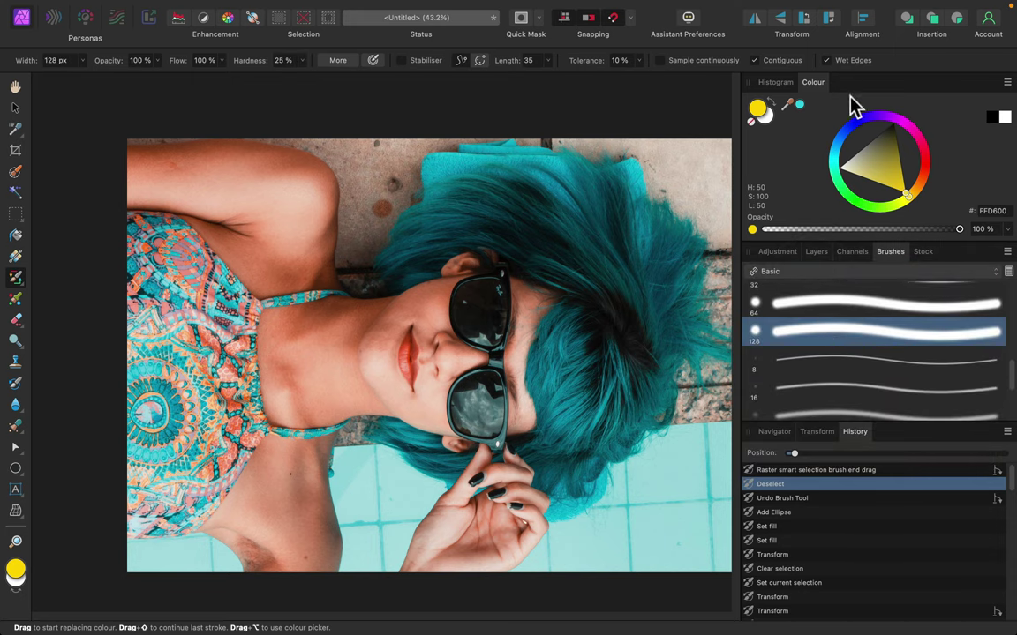
Step: Set the colour to magenta FF00F8 and paint it over the upper part of the teal hair with the Colour Replacement Brush
left_click(908, 131)
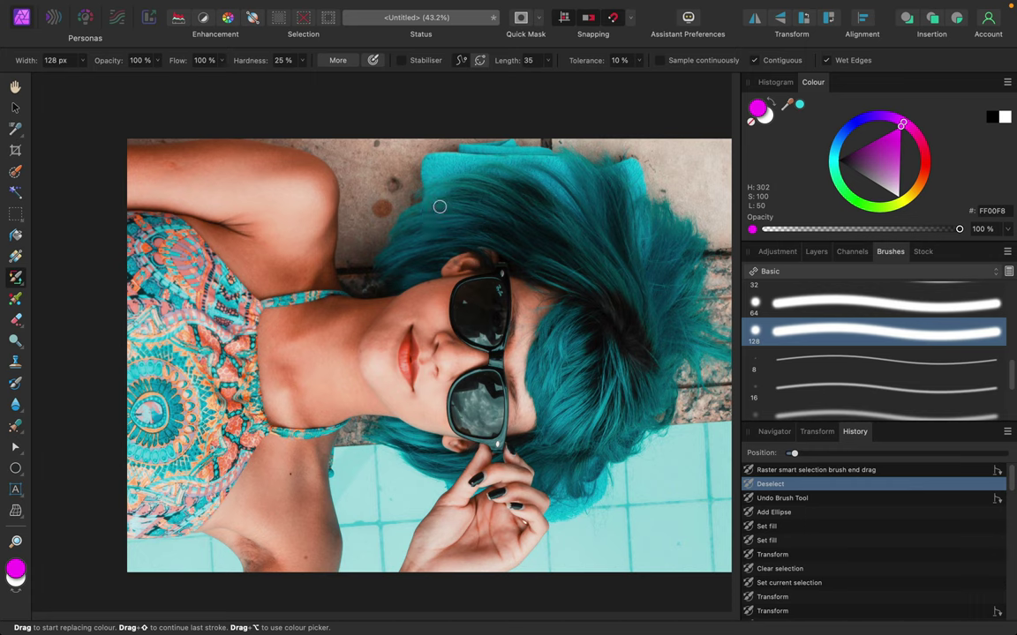
mouse_move(440, 207)
left_mouse_down()
mouse_move(540, 217)
mouse_move(418, 229)
mouse_move(653, 216)
mouse_move(417, 208)
mouse_move(632, 212)
mouse_move(483, 202)
mouse_move(605, 187)
mouse_move(425, 195)
mouse_move(602, 196)
mouse_move(380, 218)
mouse_move(545, 212)
mouse_move(616, 181)
mouse_move(398, 183)
mouse_move(571, 180)
mouse_move(449, 173)
mouse_move(599, 164)
mouse_move(508, 158)
mouse_move(646, 177)
mouse_move(463, 199)
mouse_move(676, 214)
left_mouse_up()
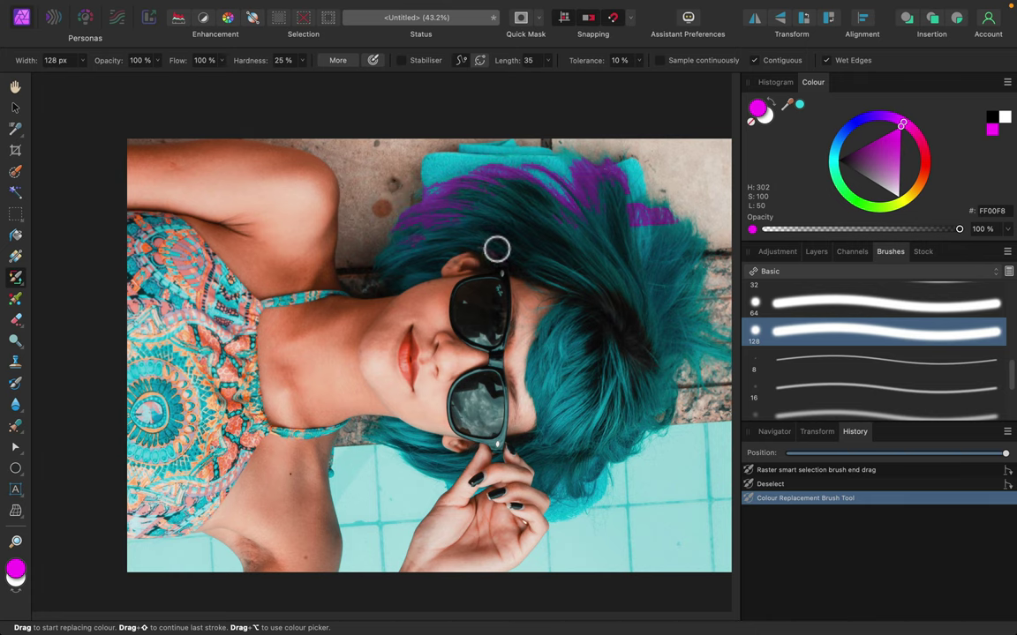
mouse_move(451, 269)
left_mouse_down()
mouse_move(649, 290)
mouse_move(684, 312)
mouse_move(397, 321)
mouse_move(416, 301)
mouse_move(506, 300)
mouse_move(725, 252)
mouse_move(493, 242)
mouse_move(721, 244)
mouse_move(745, 222)
mouse_move(740, 208)
mouse_move(637, 196)
mouse_move(539, 202)
mouse_move(580, 225)
left_mouse_up()
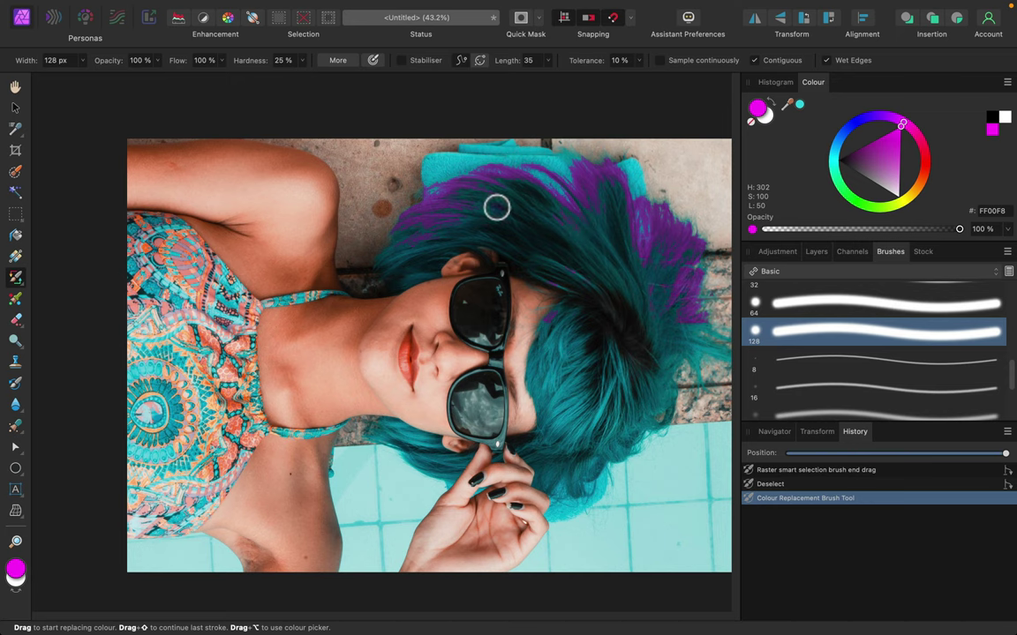
left_click_drag(488, 209, 511, 198)
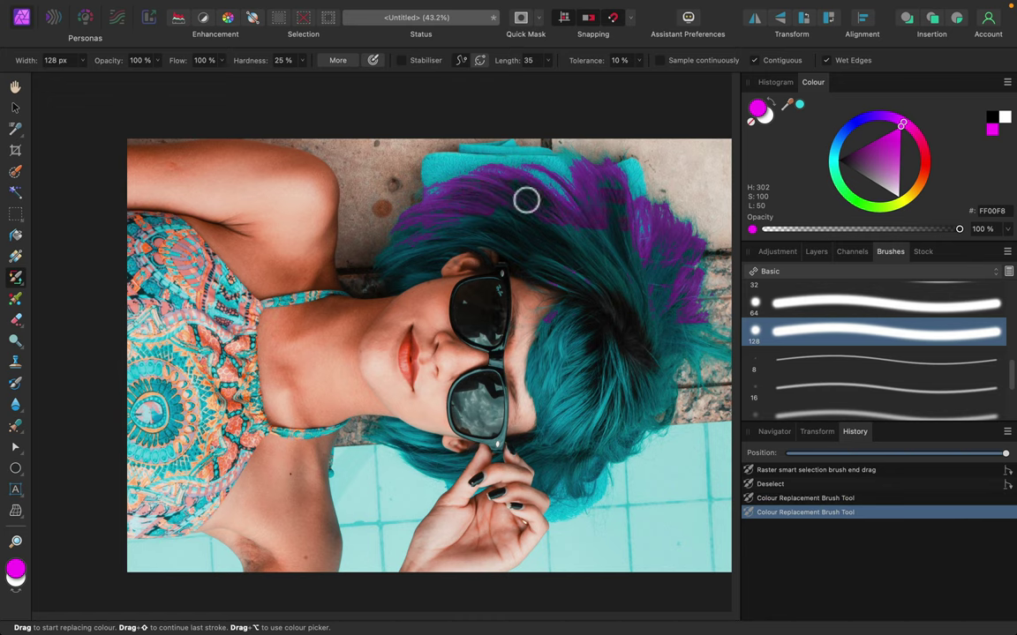
mouse_move(427, 152)
left_mouse_down()
mouse_move(483, 190)
mouse_move(472, 201)
mouse_move(684, 257)
mouse_move(644, 249)
mouse_move(680, 262)
mouse_move(513, 258)
mouse_move(557, 266)
mouse_move(642, 308)
mouse_move(676, 348)
mouse_move(676, 363)
mouse_move(646, 383)
mouse_move(663, 361)
mouse_move(695, 366)
mouse_move(698, 405)
mouse_move(653, 381)
mouse_move(633, 408)
mouse_move(670, 379)
mouse_move(600, 364)
mouse_move(615, 373)
mouse_move(605, 339)
mouse_move(546, 272)
mouse_move(524, 194)
mouse_move(536, 184)
mouse_move(504, 162)
left_mouse_up()
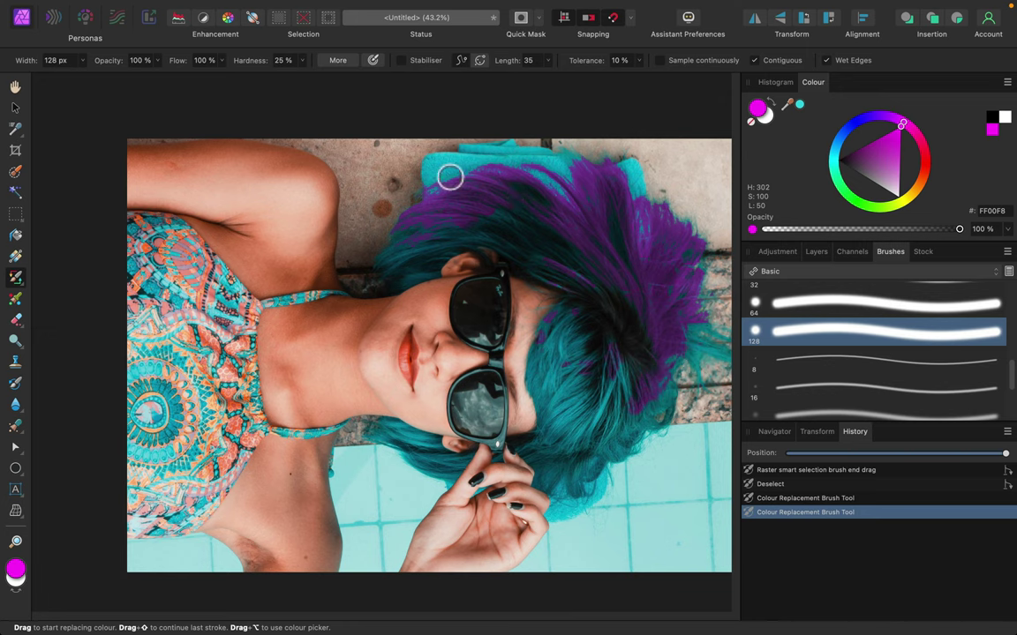
mouse_move(455, 214)
left_mouse_down()
mouse_move(560, 229)
mouse_move(552, 240)
mouse_move(394, 223)
mouse_move(379, 251)
mouse_move(433, 255)
mouse_move(376, 263)
mouse_move(467, 262)
mouse_move(490, 237)
mouse_move(451, 232)
mouse_move(464, 256)
mouse_move(455, 262)
mouse_move(360, 241)
mouse_move(421, 219)
mouse_move(398, 231)
mouse_move(619, 223)
mouse_move(534, 199)
mouse_move(535, 181)
mouse_move(513, 183)
mouse_move(585, 198)
mouse_move(534, 206)
mouse_move(540, 228)
mouse_move(483, 217)
mouse_move(574, 251)
mouse_move(598, 236)
mouse_move(534, 221)
mouse_move(512, 232)
mouse_move(547, 220)
left_mouse_up()
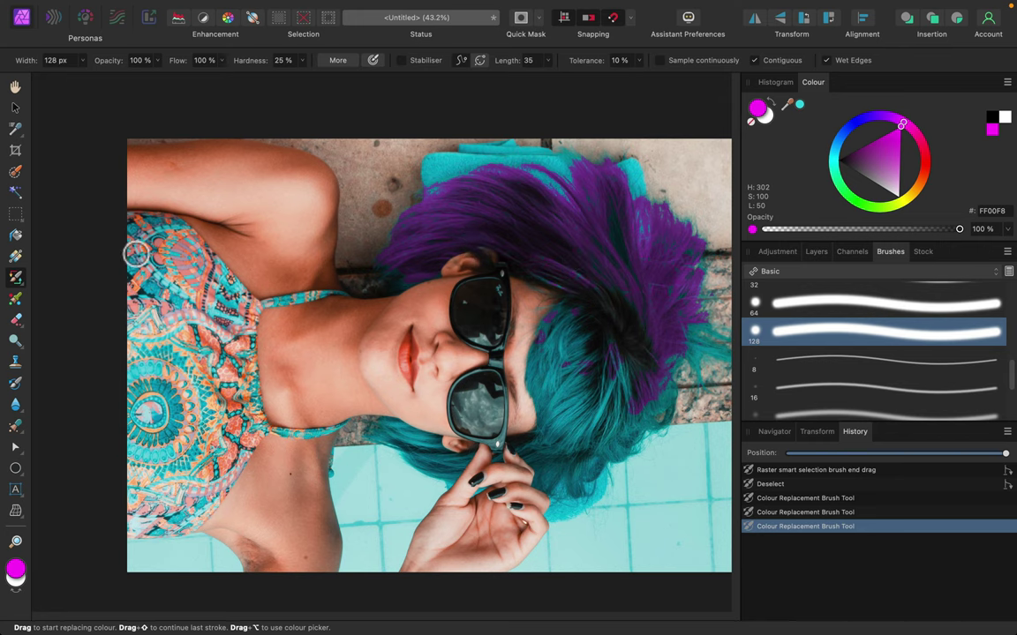
Step: Draw a thin magenta rectangle on the shoulder with the 1 px Pixel Tool, and undo the last two edits
left_click(12, 279)
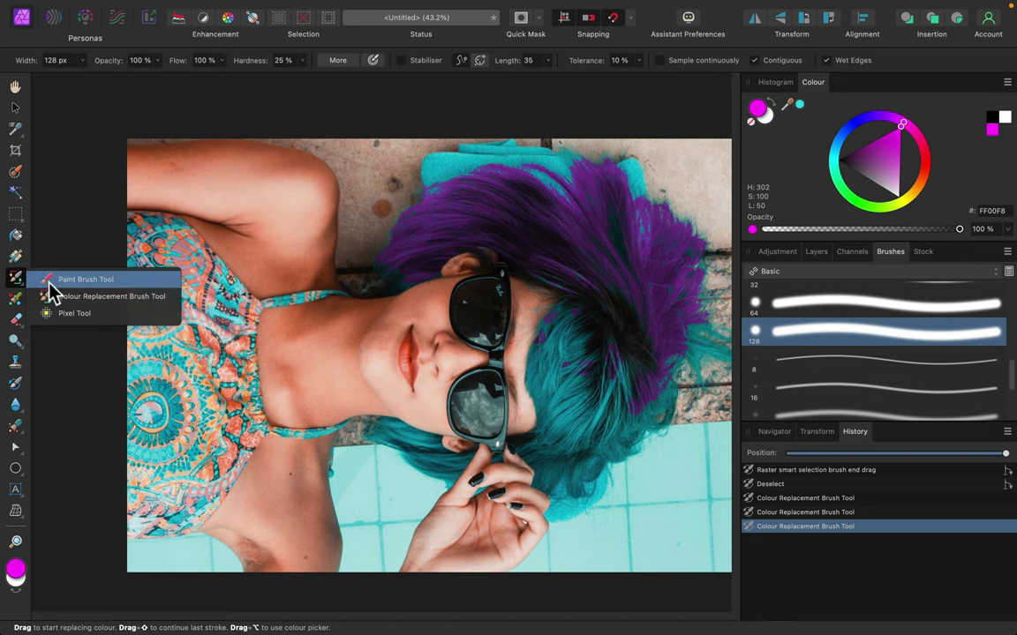
left_click(78, 316)
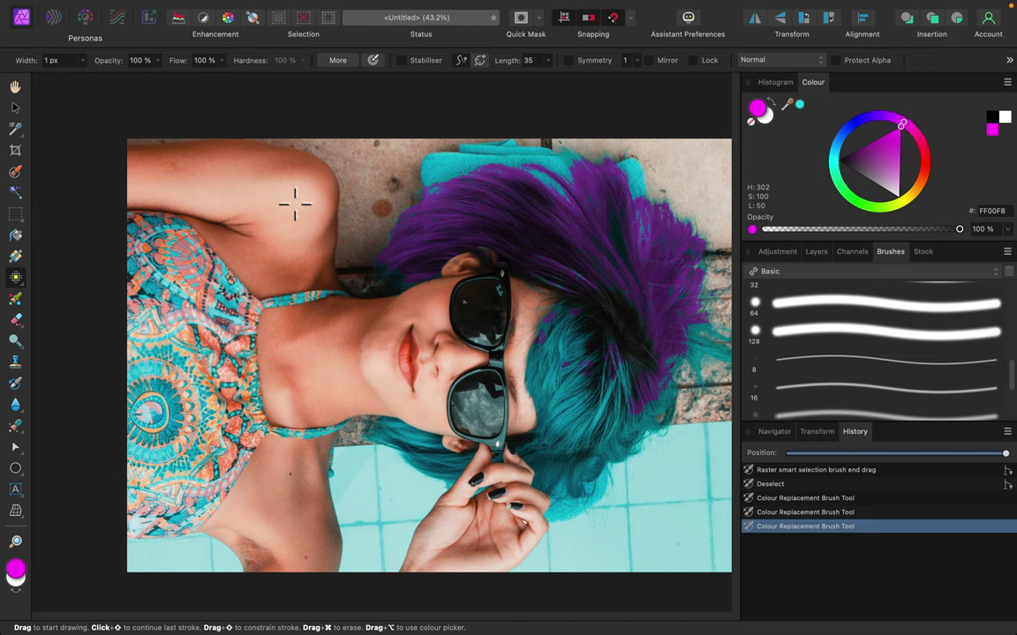
left_click_drag(294, 203, 293, 233)
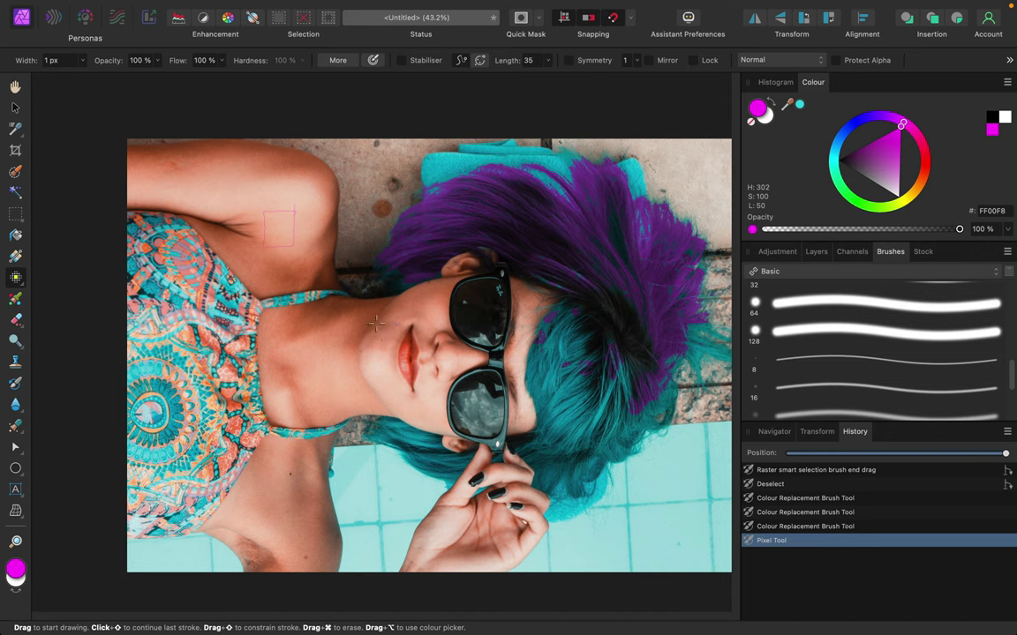
key("super+z")
key("super+z")
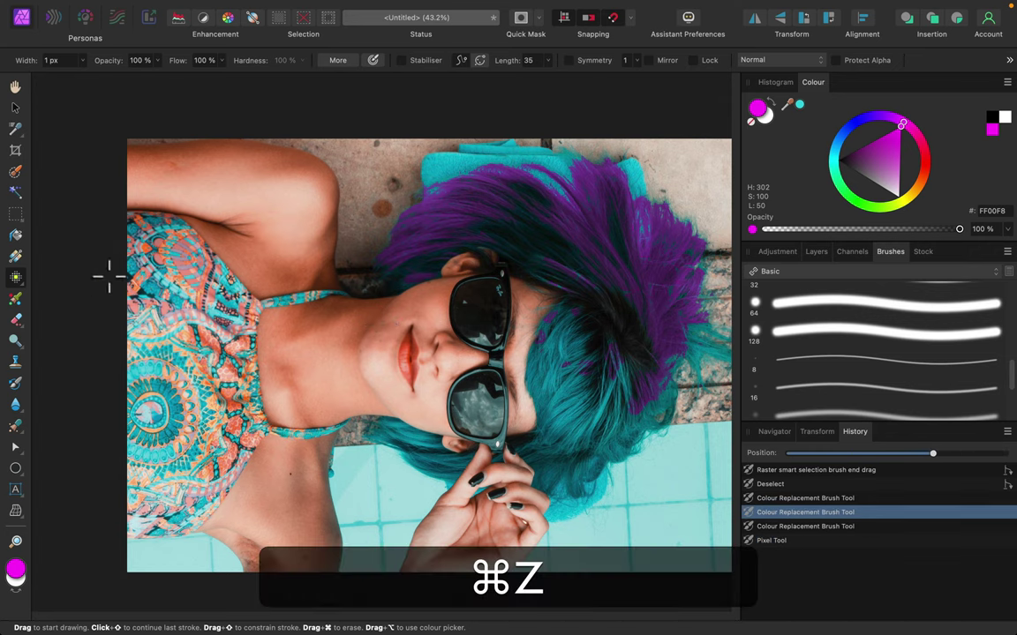
Step: Smear colours across the hair edge, cheek, neck and shoulder with the Paint Mixer Brush enlarged to 297.8 px width
left_click(15, 296)
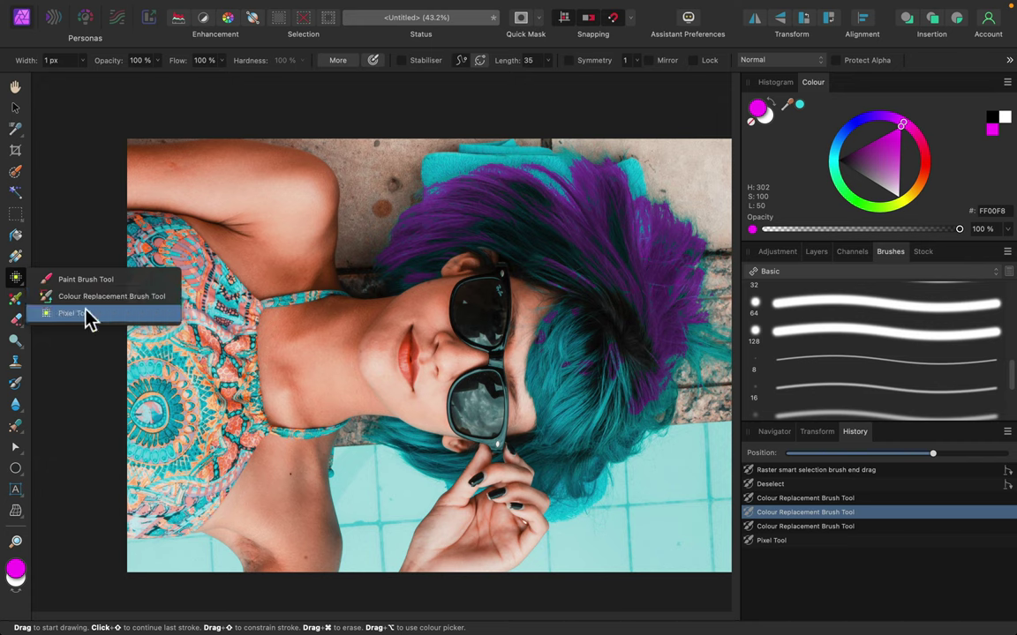
left_click(14, 306)
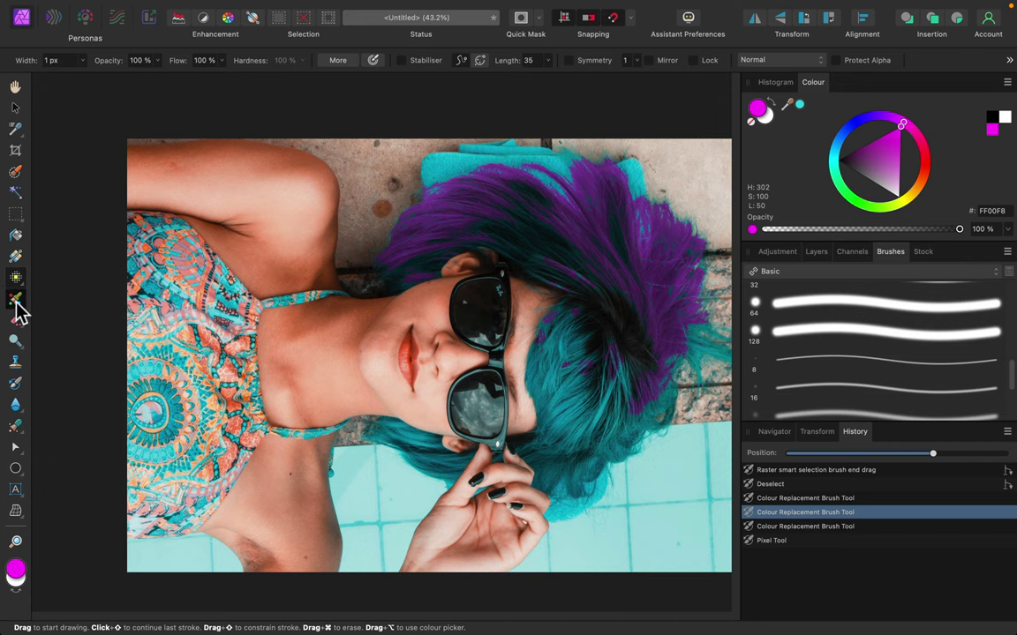
left_click(18, 300)
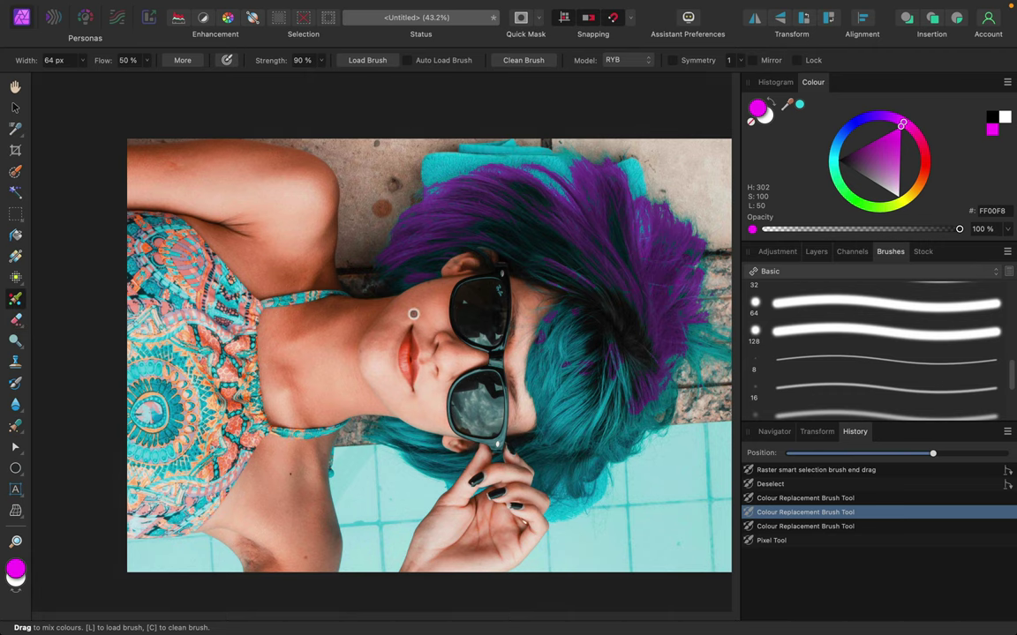
key("bracketright")
key("bracketright")
key("bracketright")
key("bracketright")
key("bracketright")
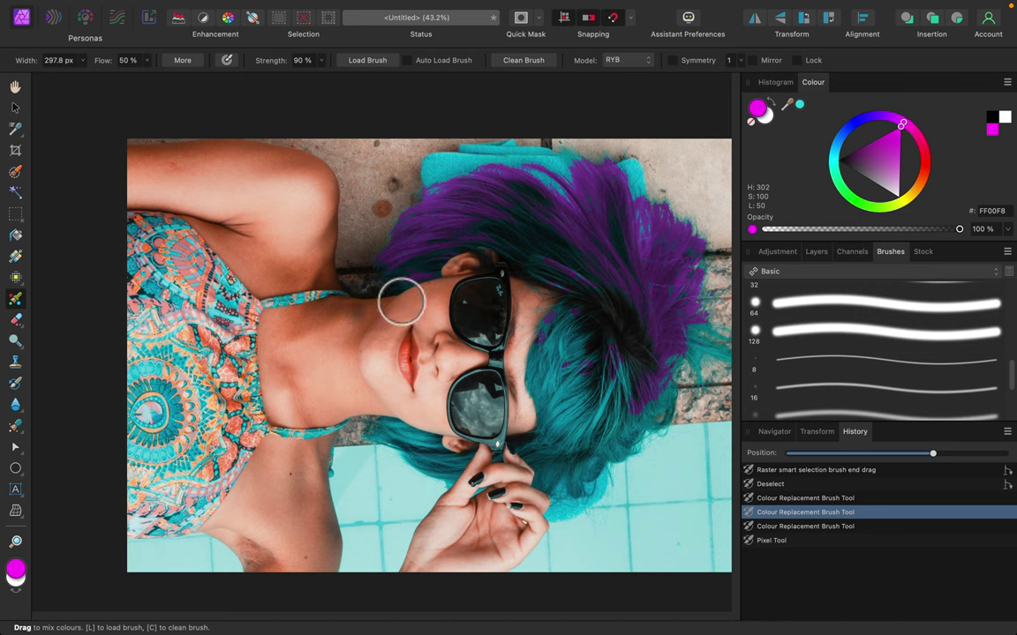
mouse_move(371, 300)
left_mouse_down()
mouse_move(393, 295)
mouse_move(415, 267)
mouse_move(406, 295)
left_mouse_up()
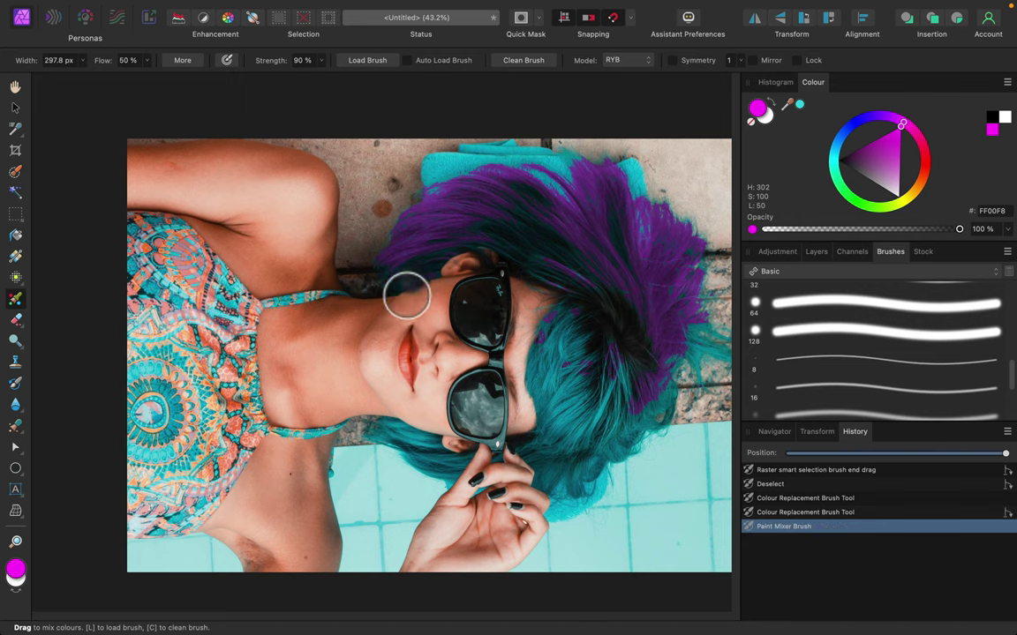
mouse_move(428, 256)
left_mouse_down()
mouse_move(375, 299)
mouse_move(345, 283)
mouse_move(324, 233)
mouse_move(306, 302)
left_mouse_up()
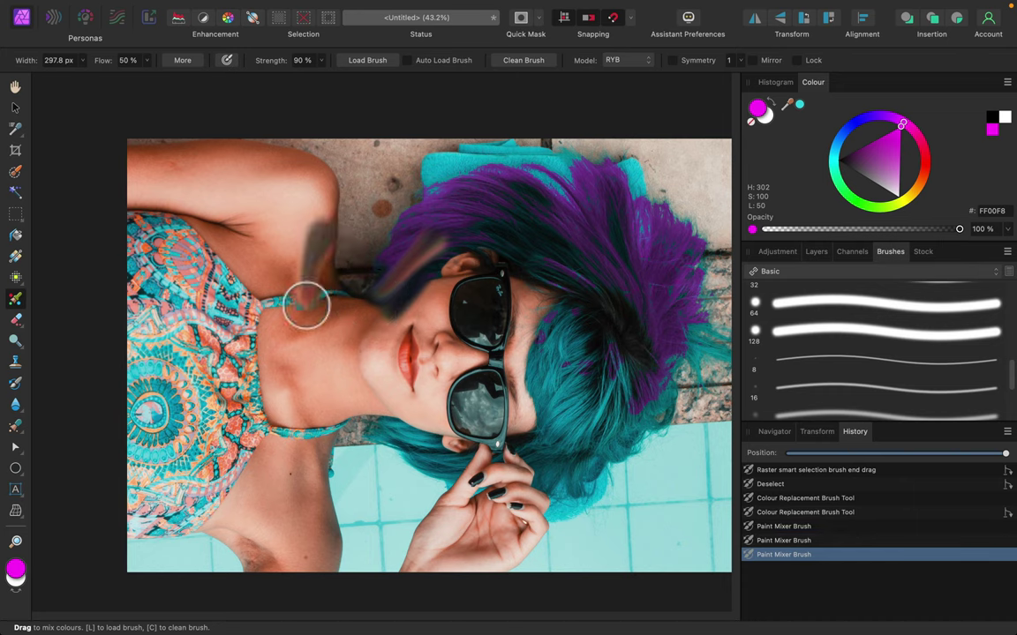
mouse_move(323, 219)
left_mouse_down()
mouse_move(290, 259)
mouse_move(307, 212)
mouse_move(307, 231)
mouse_move(266, 253)
mouse_move(300, 238)
mouse_move(306, 206)
mouse_move(329, 219)
mouse_move(337, 208)
mouse_move(317, 276)
mouse_move(316, 225)
mouse_move(269, 244)
mouse_move(317, 183)
mouse_move(334, 186)
mouse_move(345, 228)
mouse_move(326, 256)
mouse_move(331, 274)
mouse_move(309, 279)
mouse_move(338, 308)
mouse_move(344, 294)
mouse_move(309, 292)
mouse_move(290, 307)
mouse_move(287, 291)
mouse_move(238, 267)
mouse_move(348, 377)
mouse_move(342, 389)
mouse_move(220, 258)
mouse_move(120, 334)
left_mouse_up()
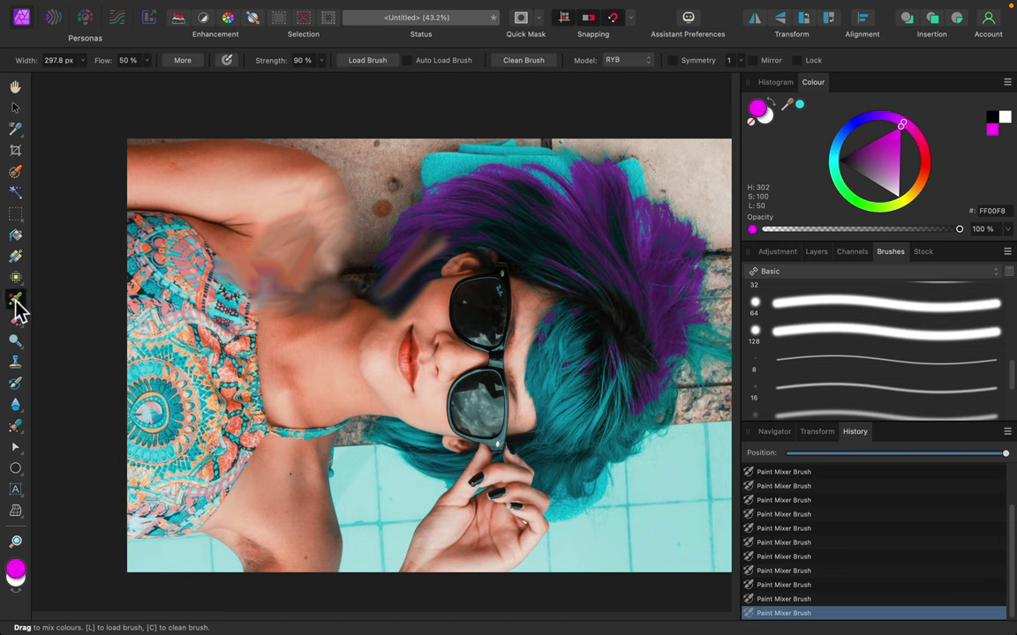
Step: Erase an oval hole in the shoulder area with the Erase Brush Tool at 220.8 px width and 0% hardness
mouse_move(16, 319)
left_mouse_down()
mouse_move(20, 333)
mouse_move(62, 334)
mouse_move(69, 323)
left_mouse_up()
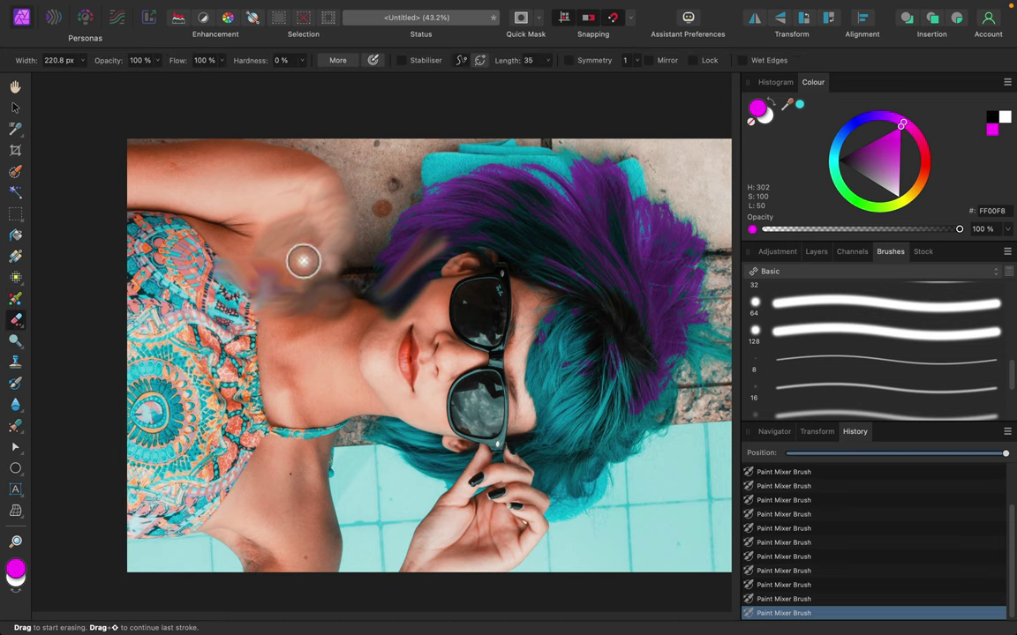
mouse_move(302, 258)
left_mouse_down()
mouse_move(317, 249)
mouse_move(289, 220)
mouse_move(302, 257)
mouse_move(304, 230)
mouse_move(297, 236)
mouse_move(308, 245)
mouse_move(289, 250)
mouse_move(277, 238)
mouse_move(293, 252)
left_mouse_up()
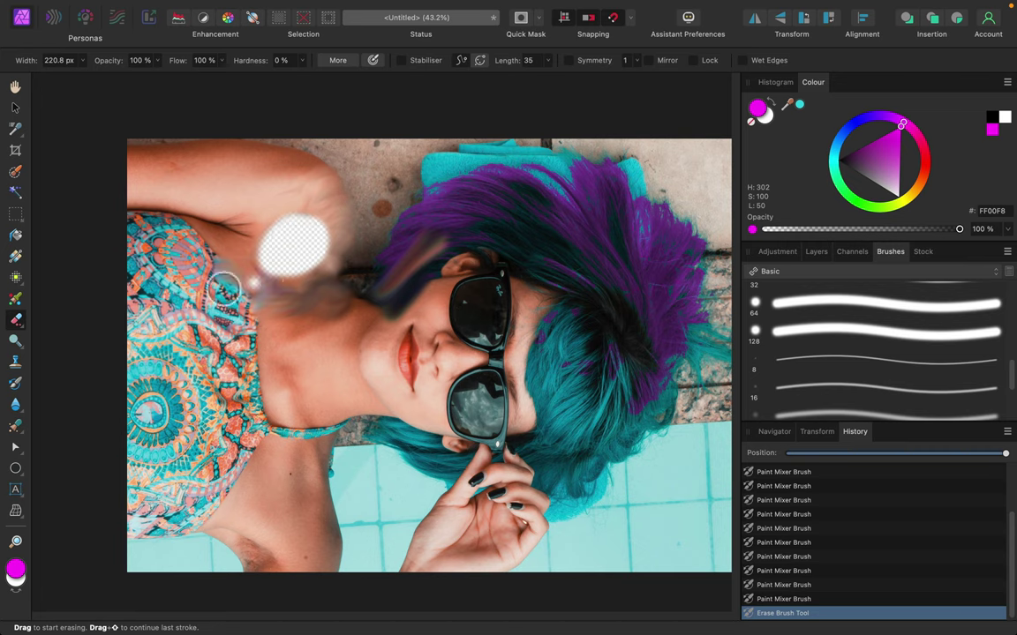
Step: Erase the turquoise pool tiles between the armpit and the raised hand with the Background Erase Brush enlarged to 776.7 px width
left_click(23, 321)
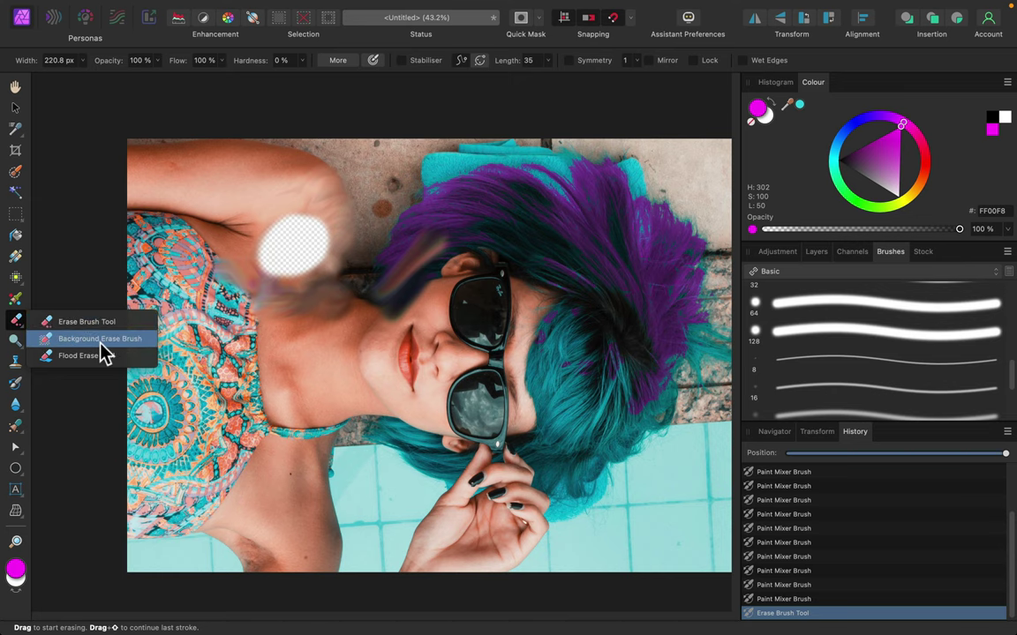
left_click(99, 338)
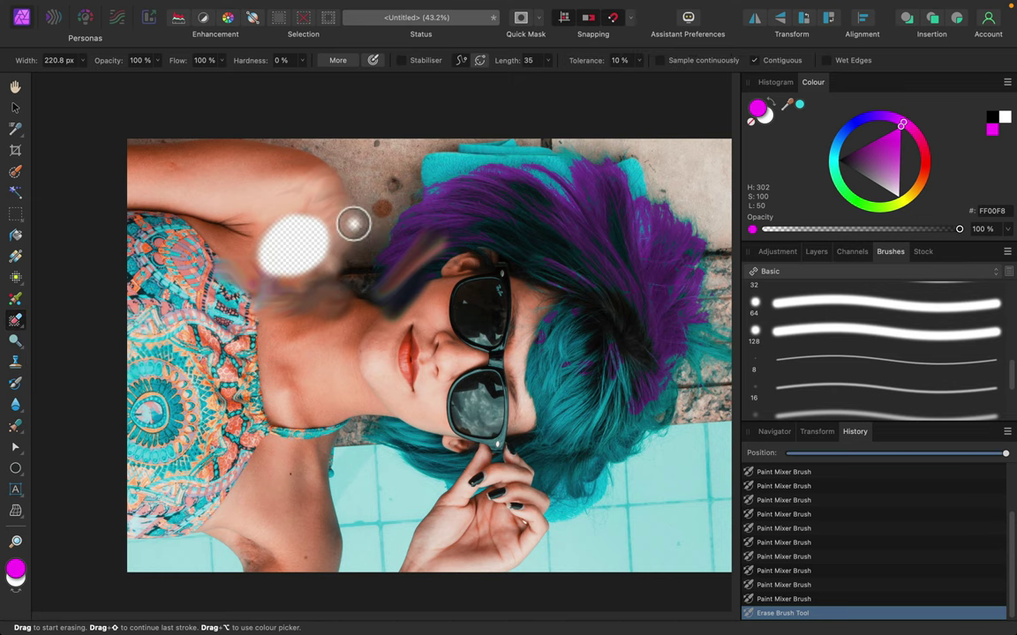
key("bracketright")
key("bracketright")
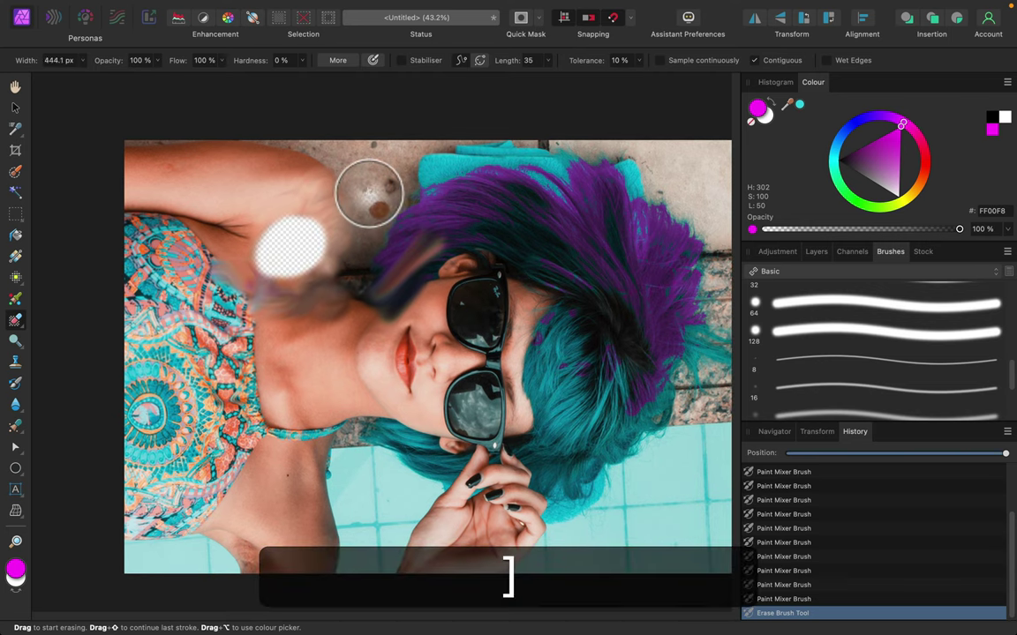
key("bracketright")
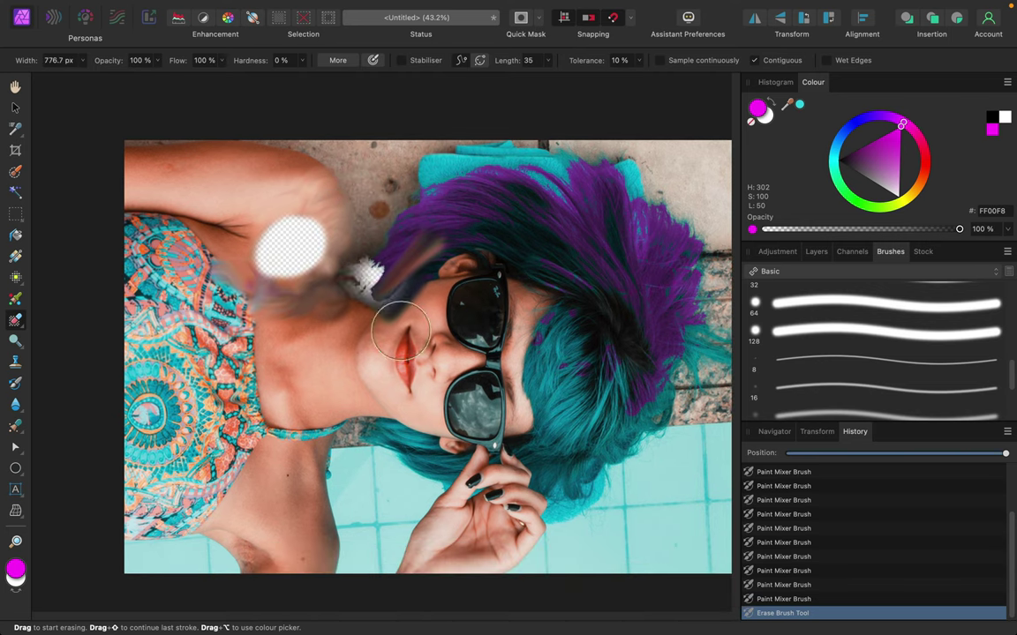
scroll(374, 405, "up", 1)
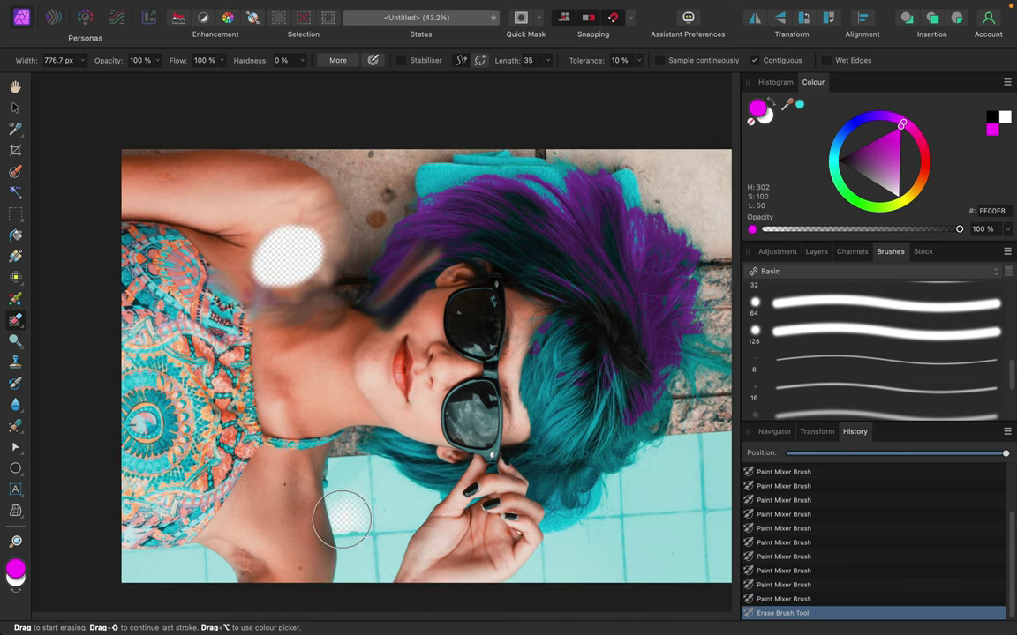
key("e")
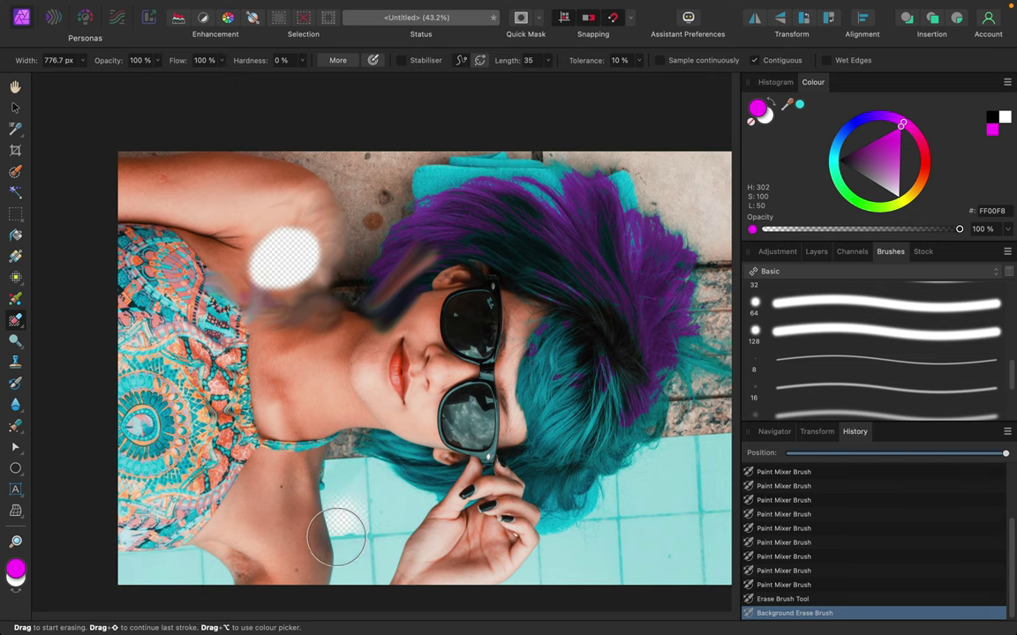
left_click(341, 552)
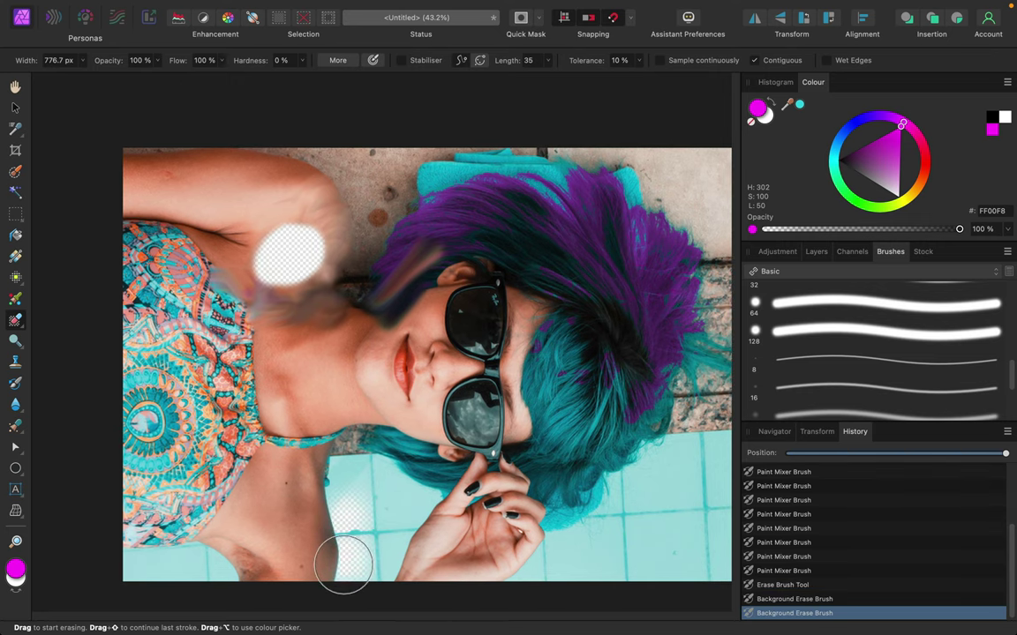
mouse_move(341, 556)
left_mouse_down()
mouse_move(342, 471)
mouse_move(327, 532)
mouse_move(330, 495)
left_mouse_up()
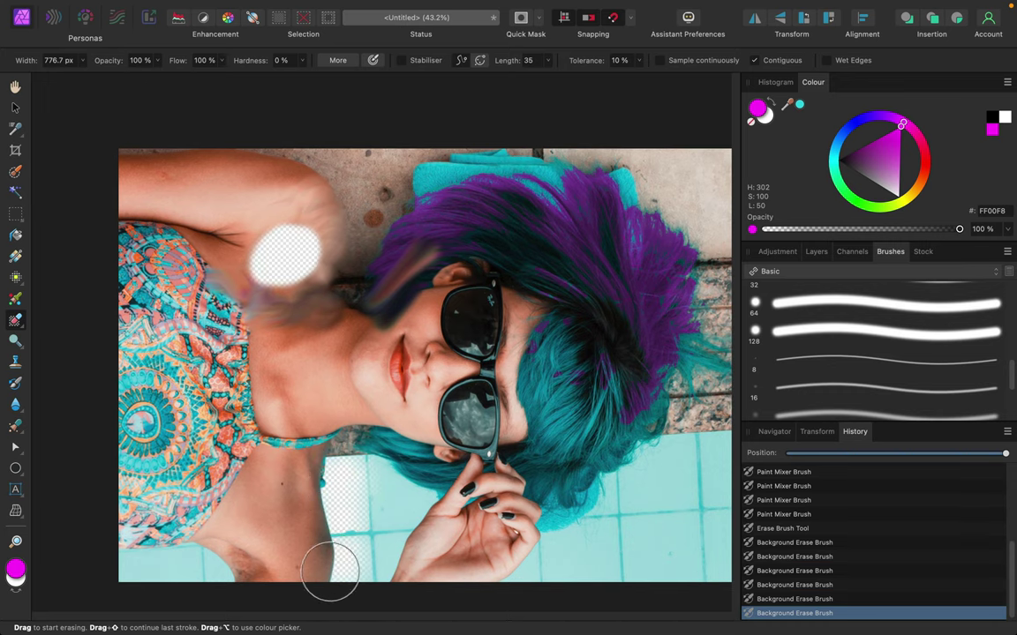
Step: Erase more pool tile beside the armpit near the photo's lower edge, and try the Background Erase Brush on the hair and concrete
left_click_drag(331, 563, 335, 496)
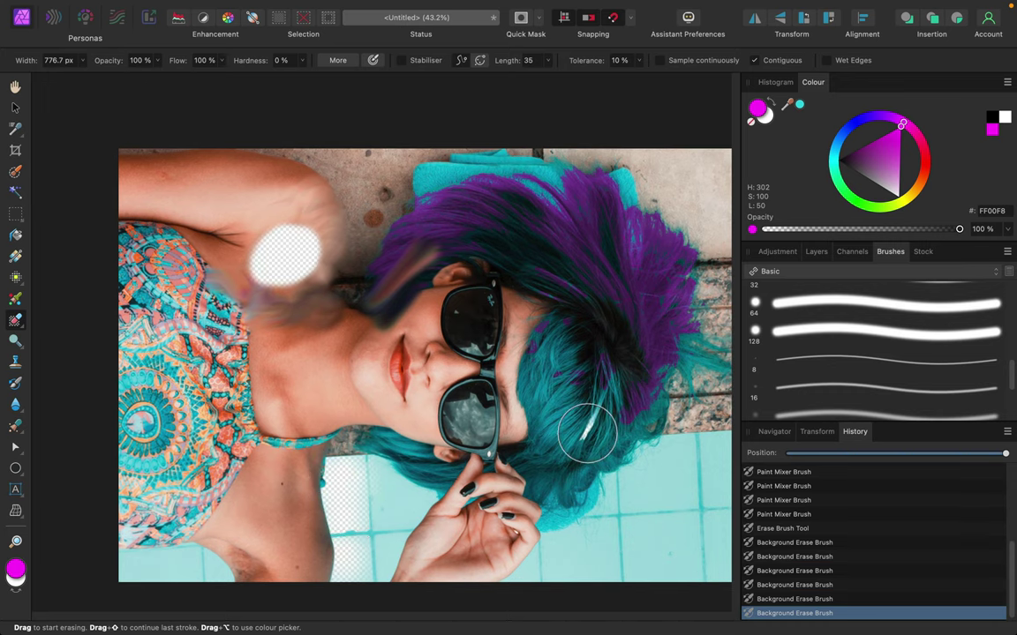
left_click_drag(627, 432, 633, 434)
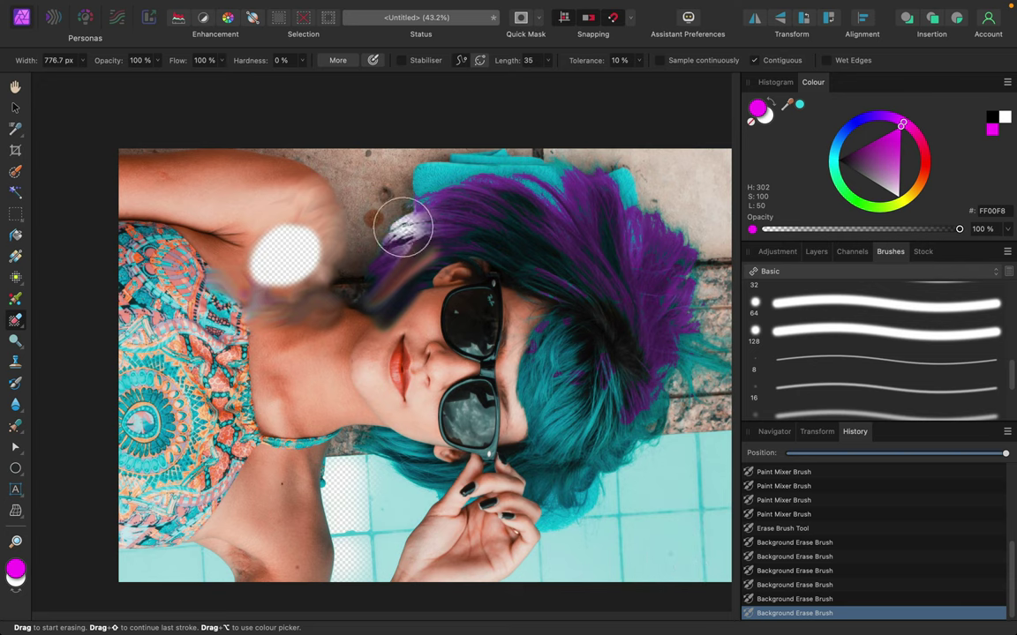
left_click_drag(333, 187, 314, 159)
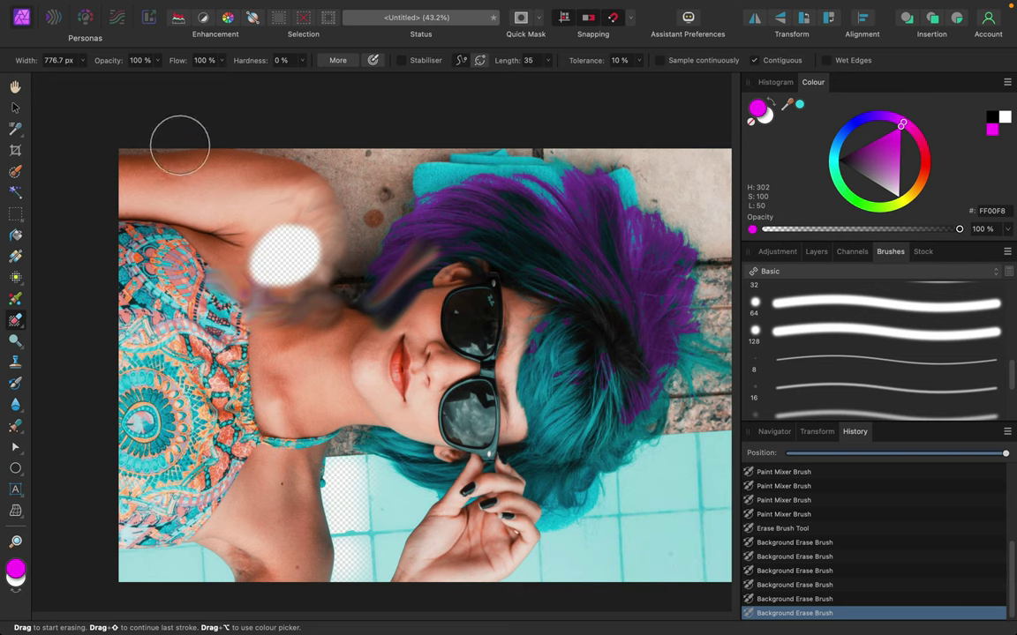
Step: Flood-erase the concrete beside the shoulder with the Flood Erase Tool at 20% tolerance
left_click(16, 323)
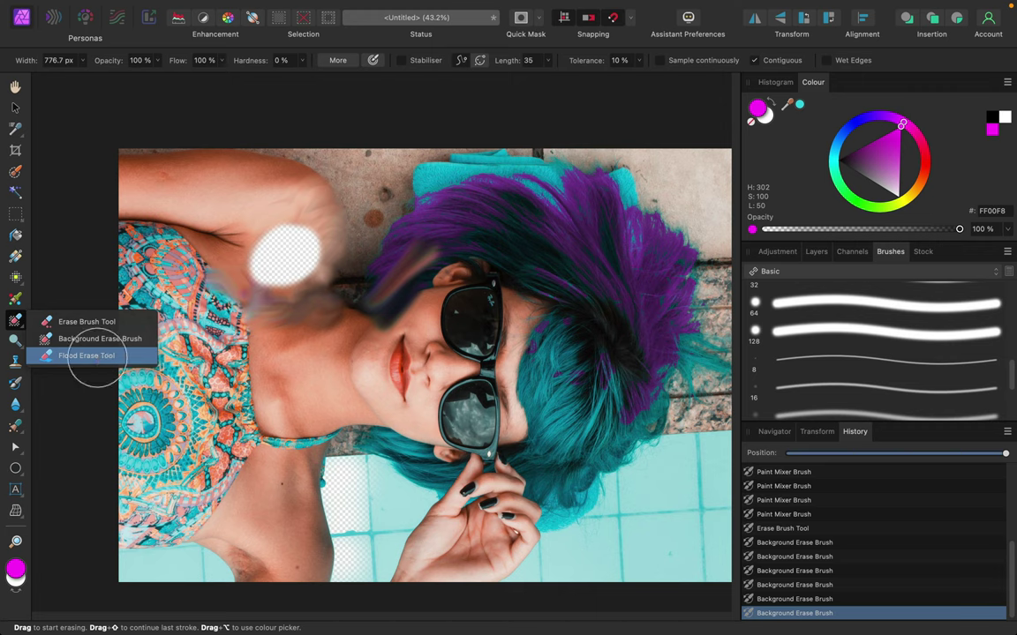
left_click(91, 356)
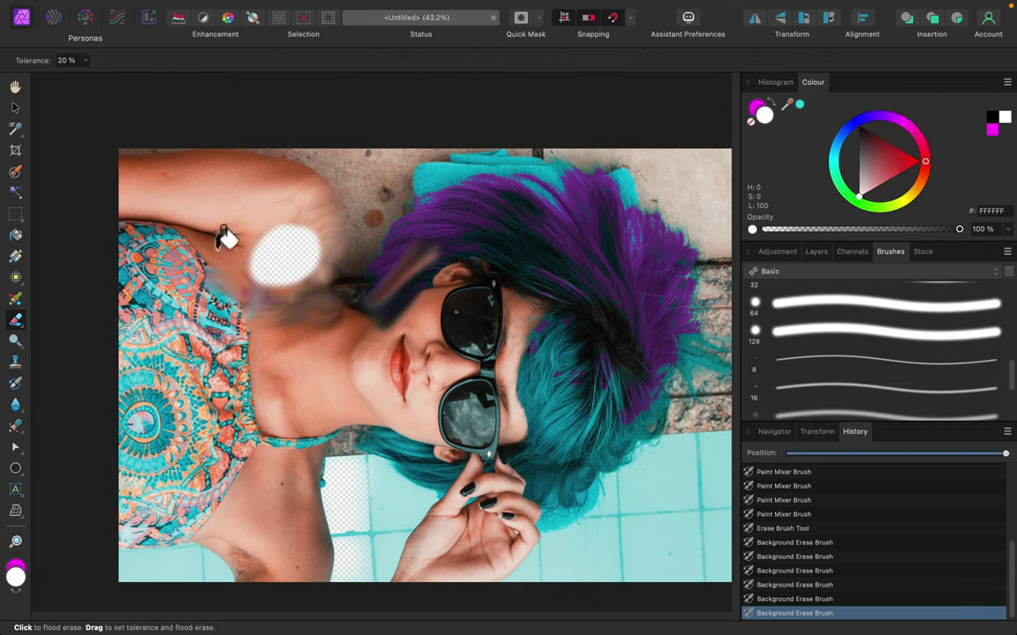
left_click(350, 156)
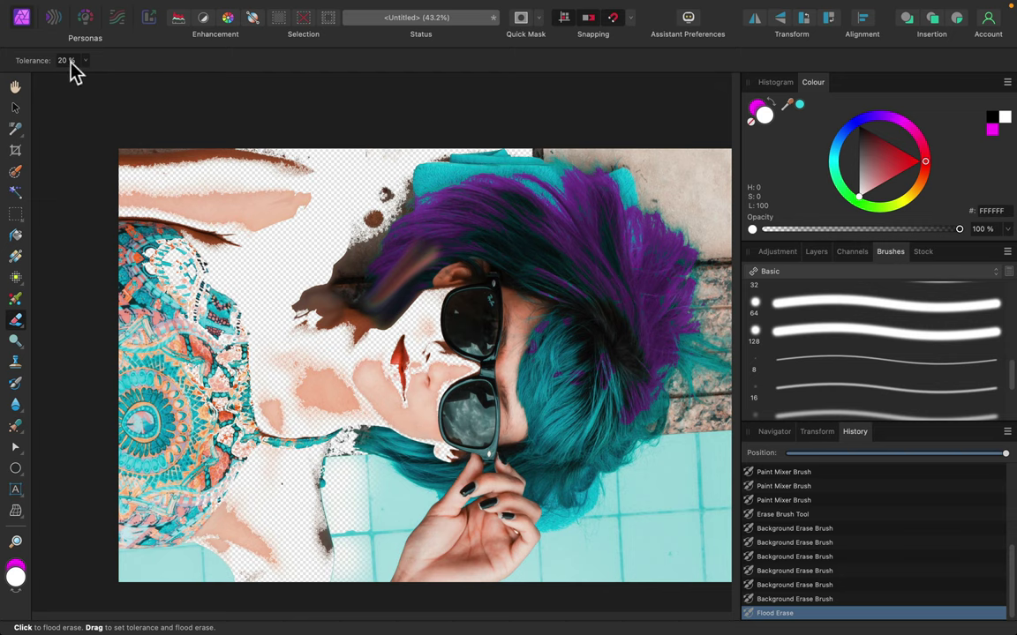
left_click_drag(70, 62, 83, 79)
Step: Clear the layer selection and restore the photo to the Deselect state in the history, before the colour replacement
left_click(15, 107)
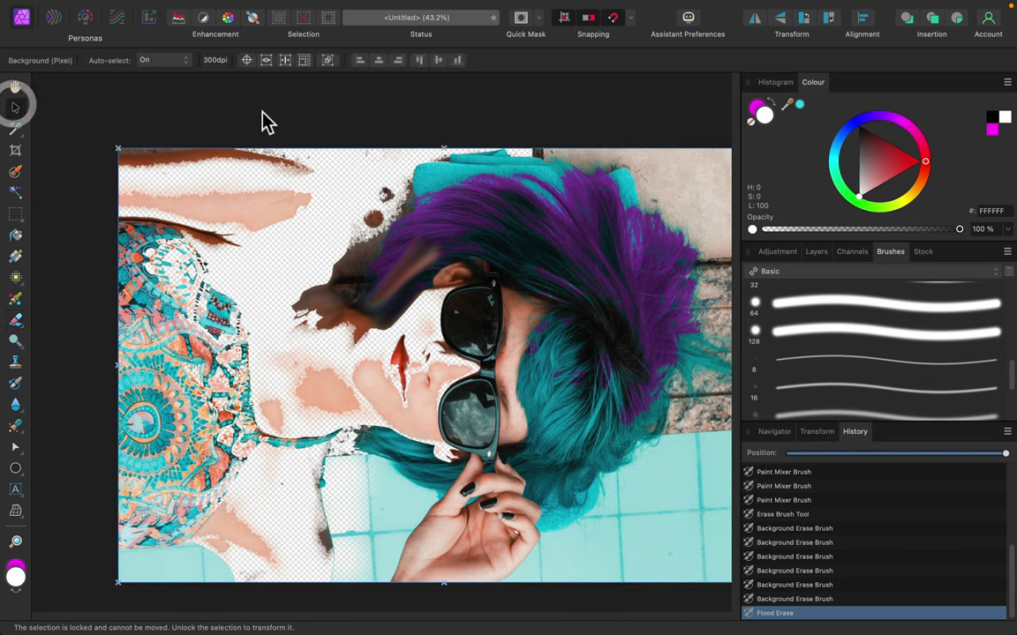
left_click(249, 122)
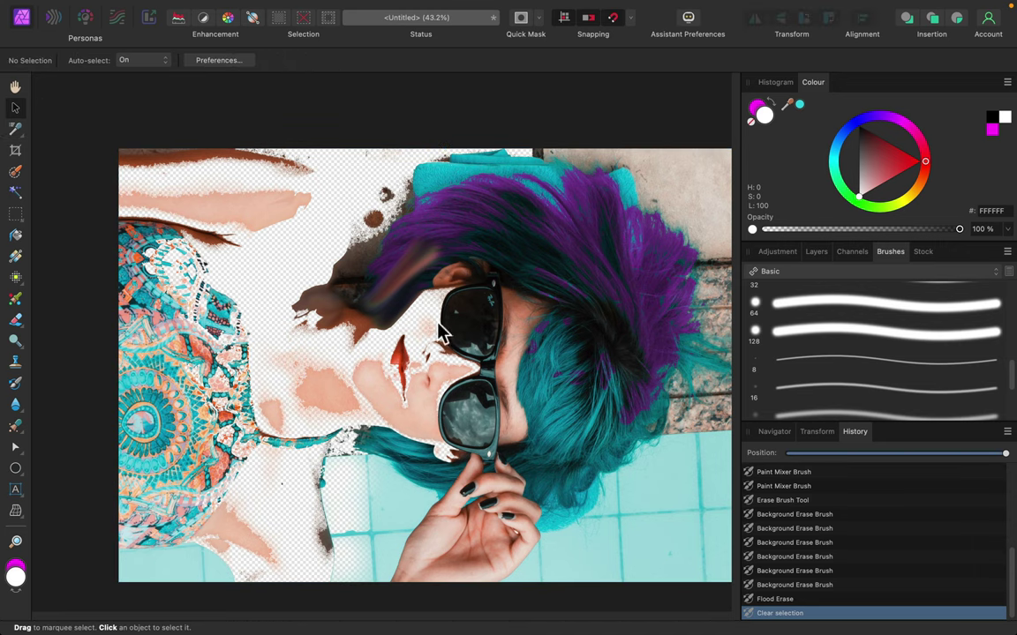
scroll(847, 547, "up", 10)
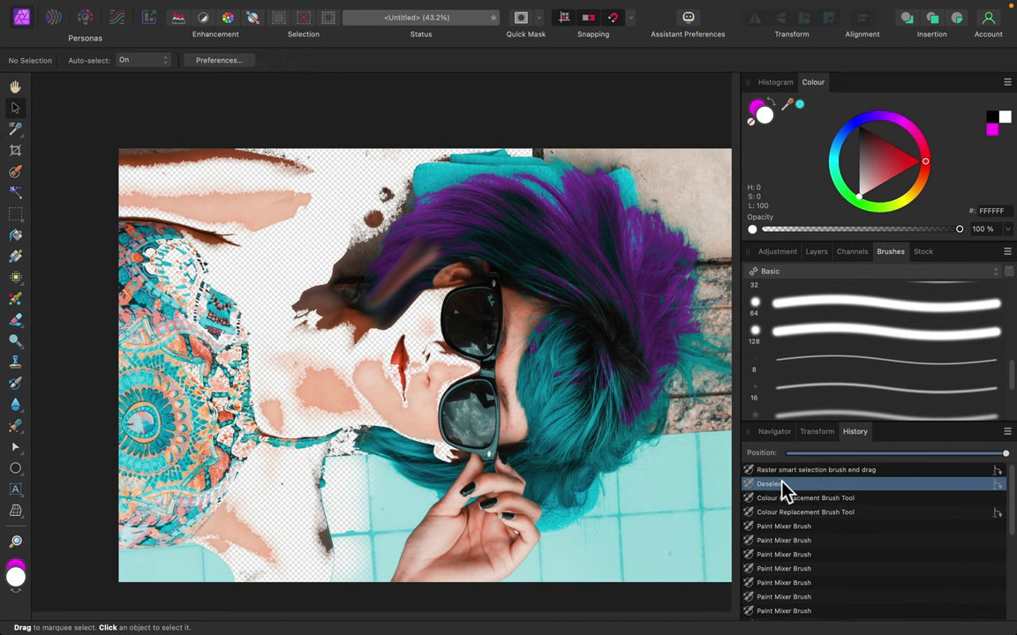
left_click(785, 485)
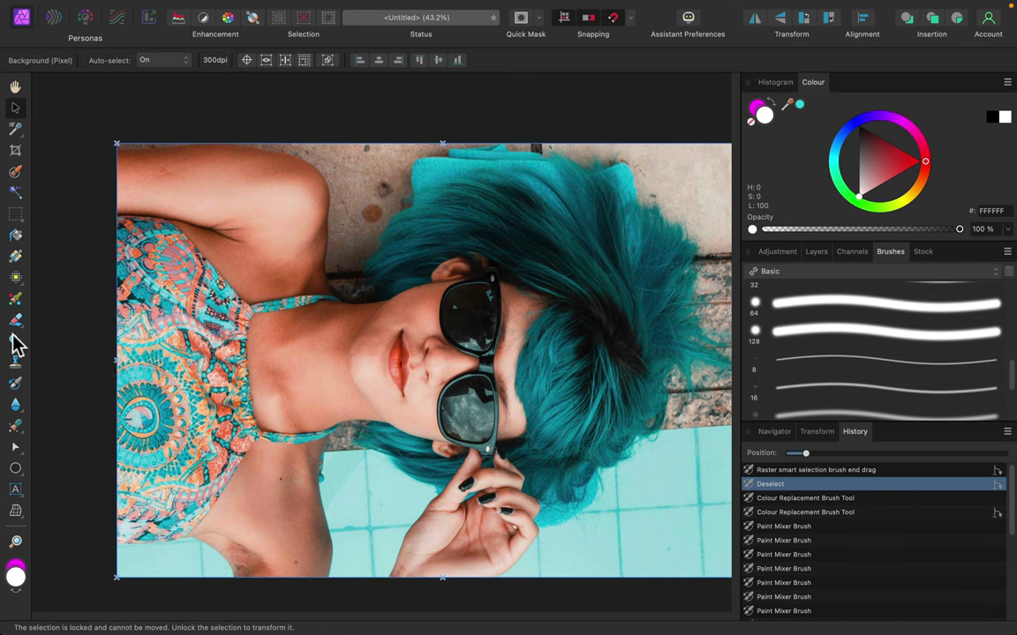
left_click(15, 345)
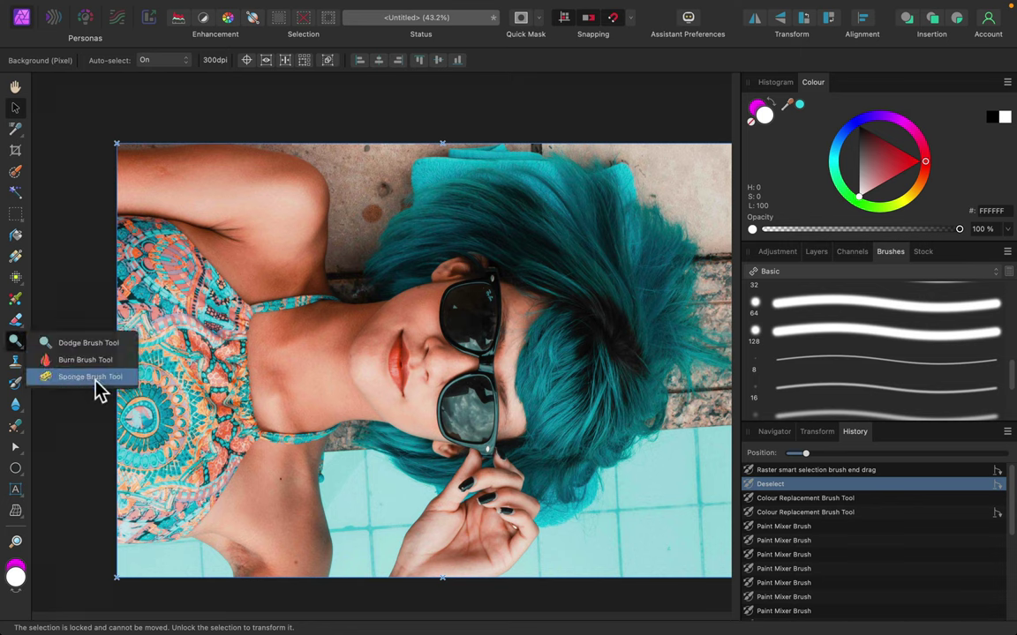
left_click(28, 343)
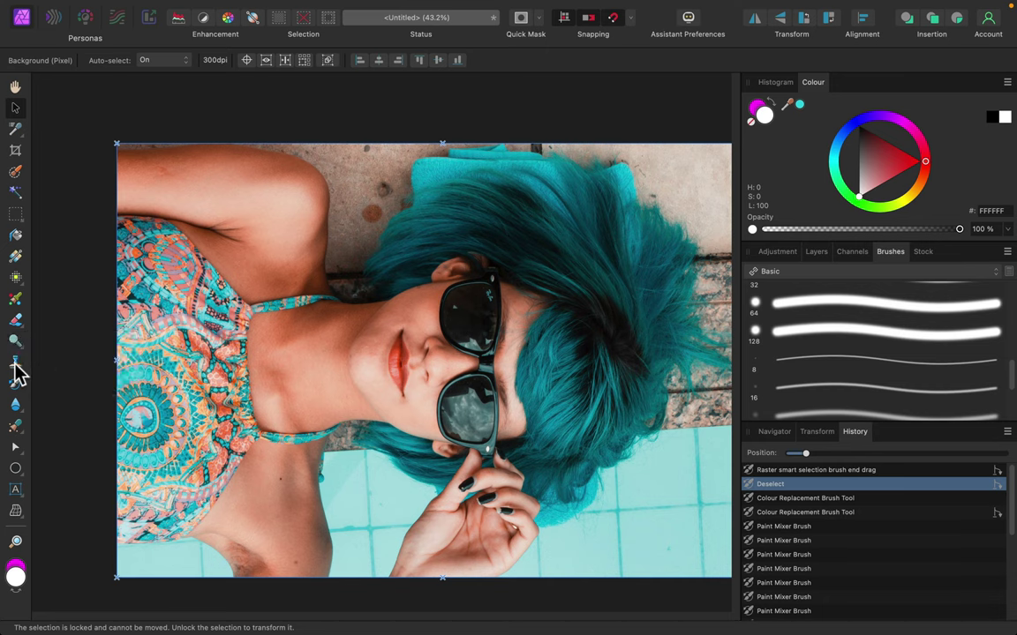
Step: Sample skin on the neck with the 64 px Clone Brush and stamp three spots onto the concrete beside the shoulder
left_click(15, 363)
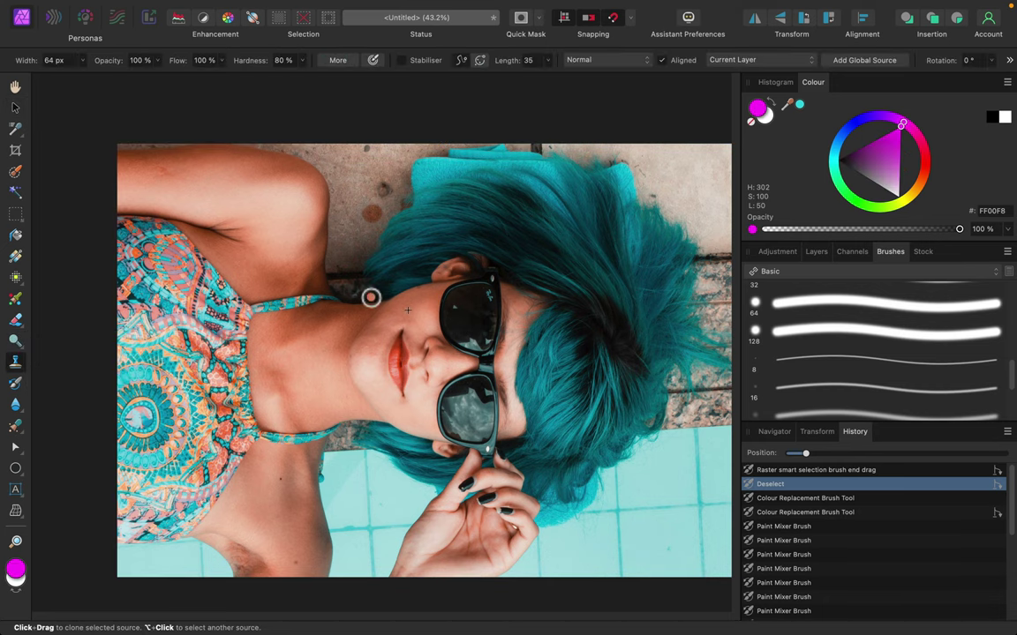
key("bracketright")
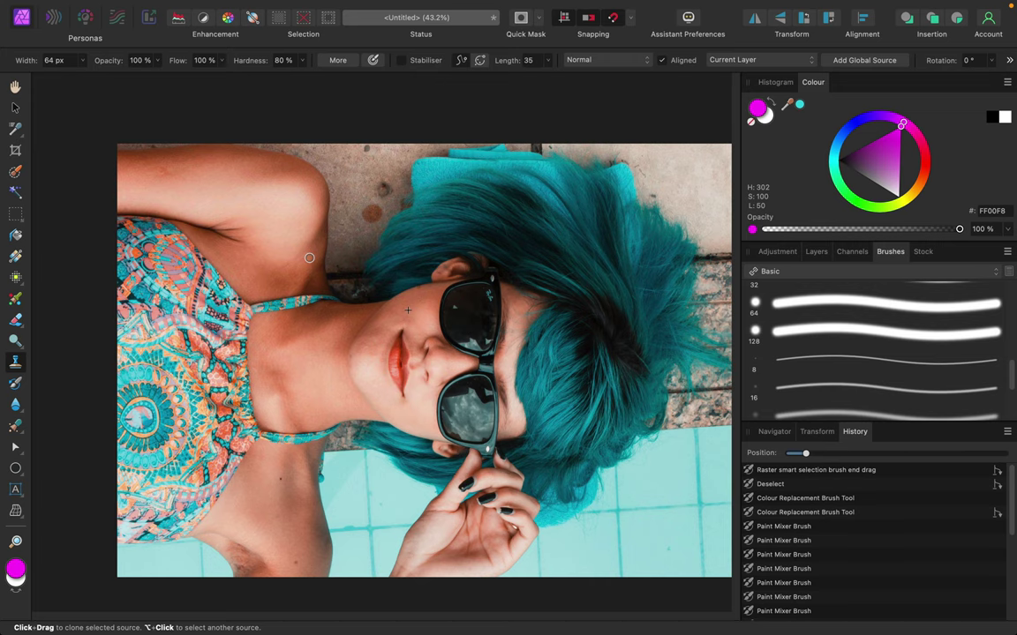
key("alt")
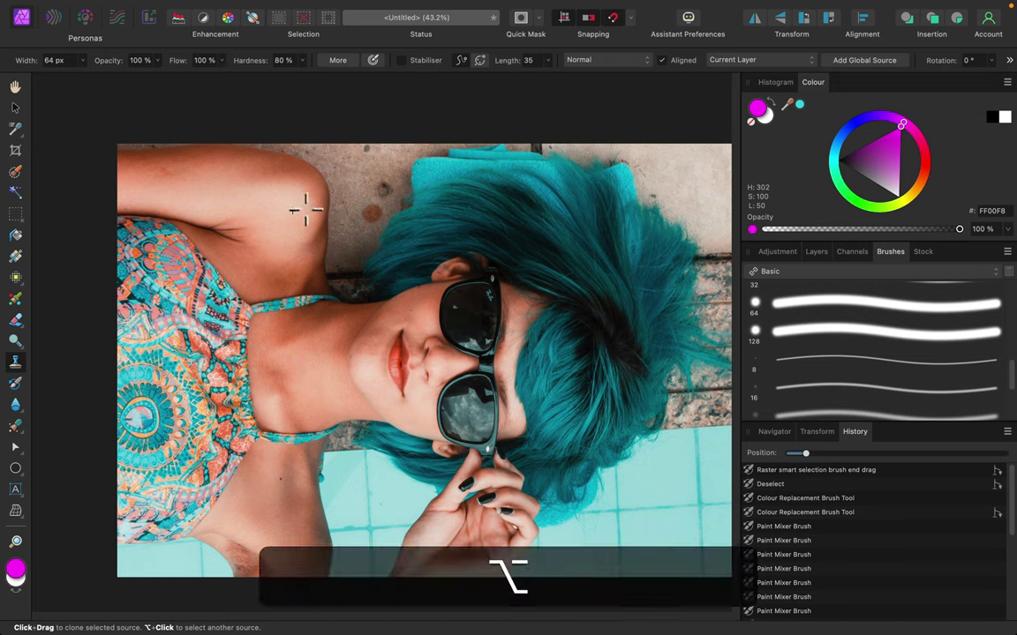
key("alt+super+equal")
key("super+equal")
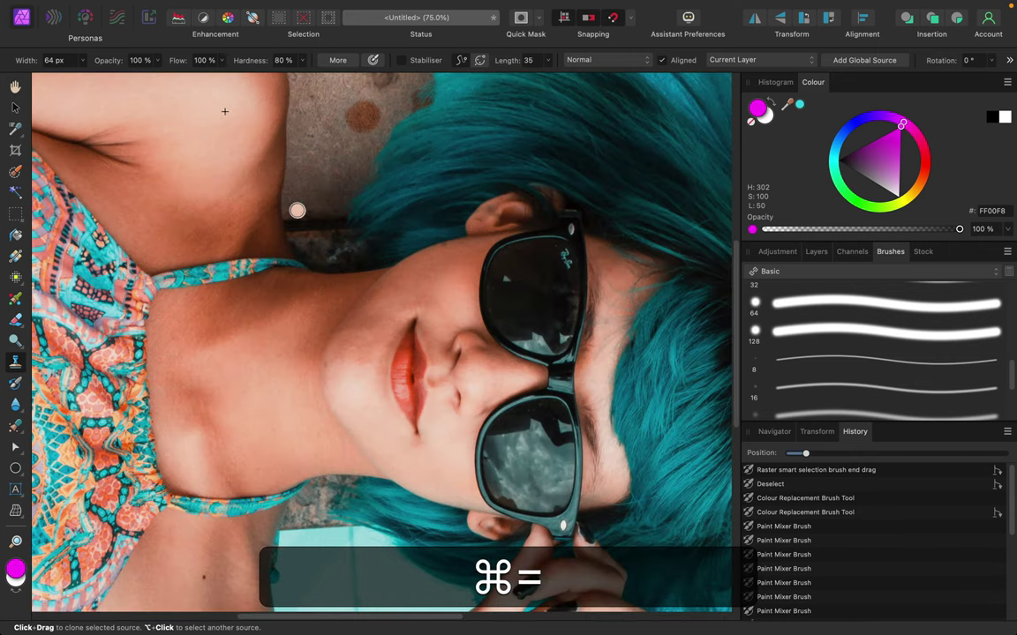
left_click(286, 342, "alt")
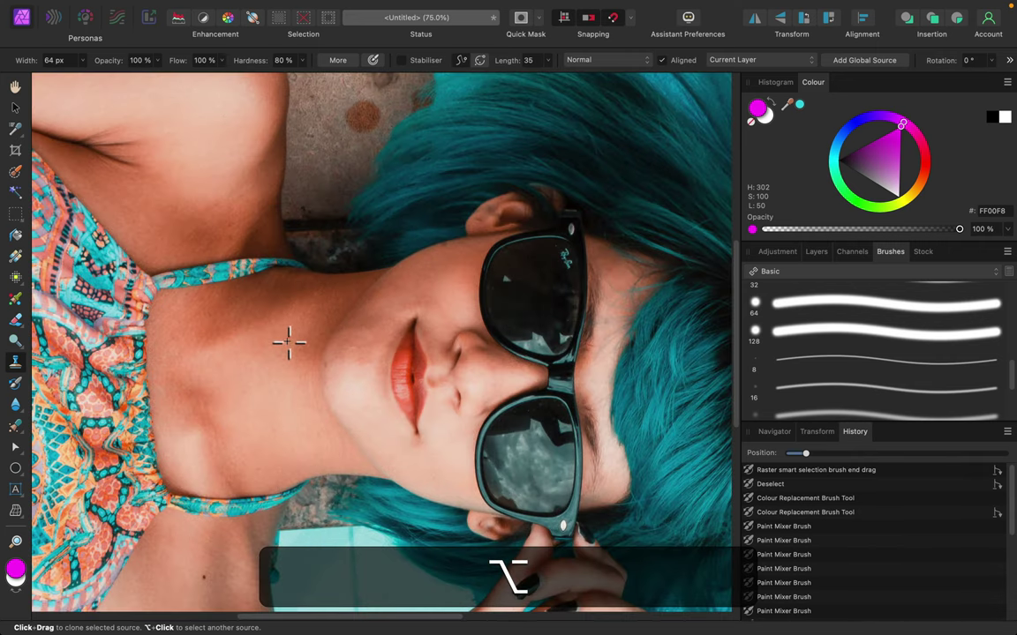
left_click(309, 175)
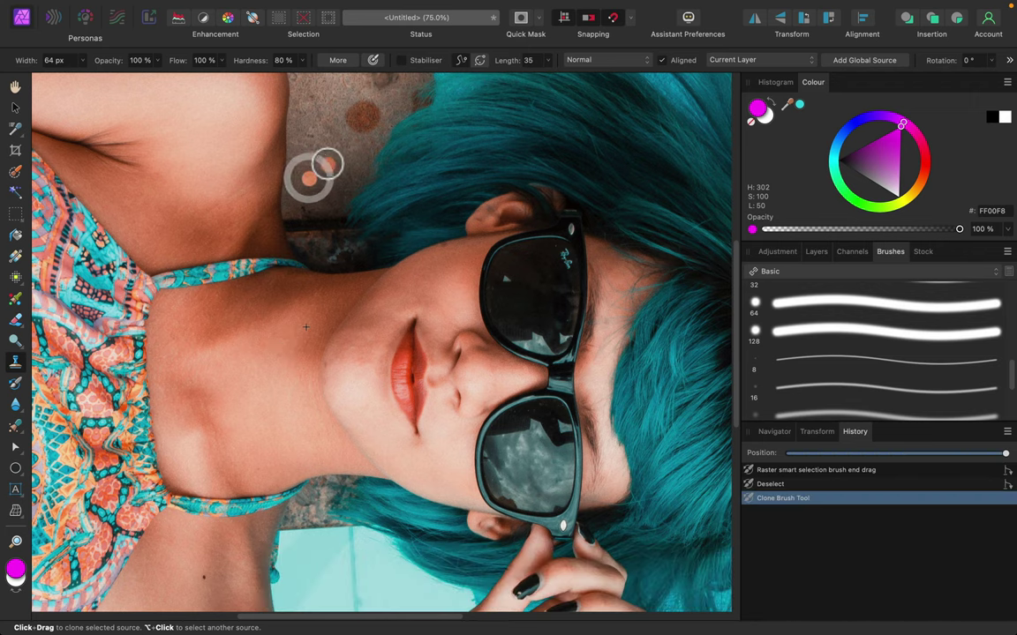
left_click(327, 164)
left_click(316, 141)
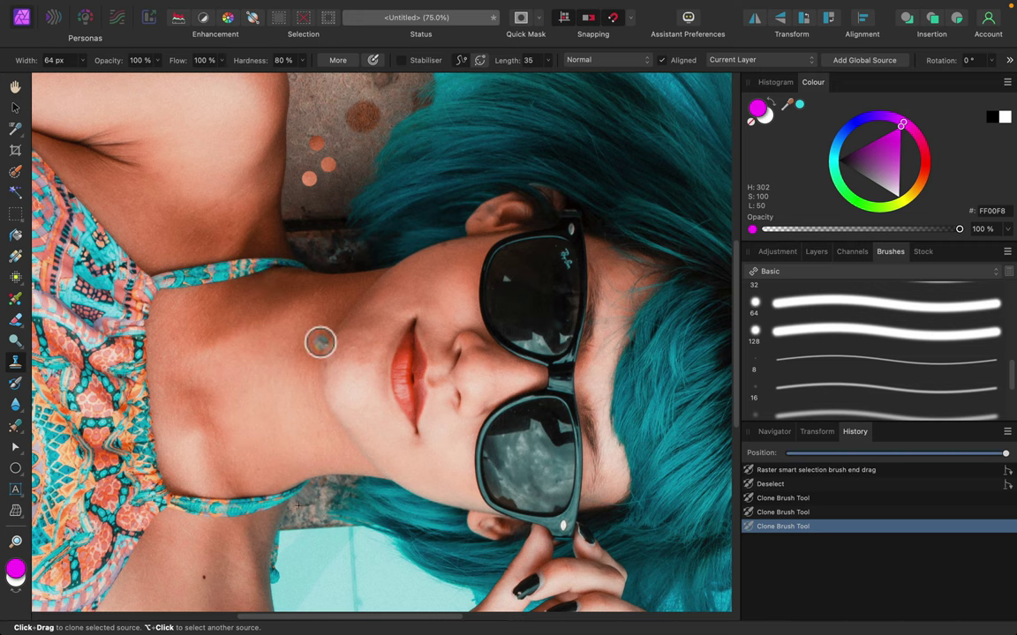
Step: Resample the neck skin as clone source and dab it over the shadowed area of the neck
left_click(288, 334, "alt")
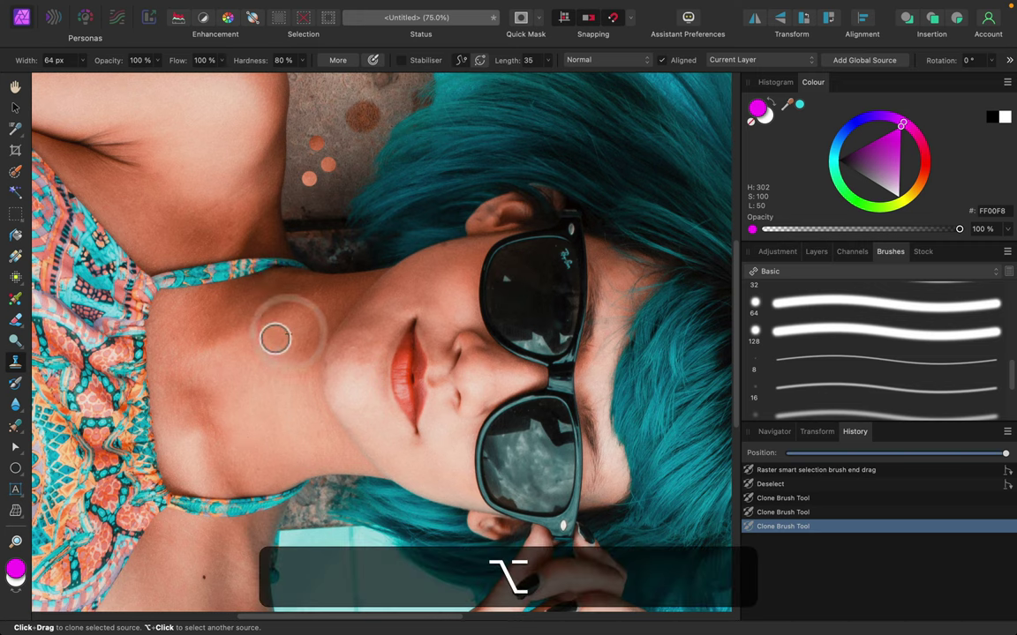
left_click(266, 343)
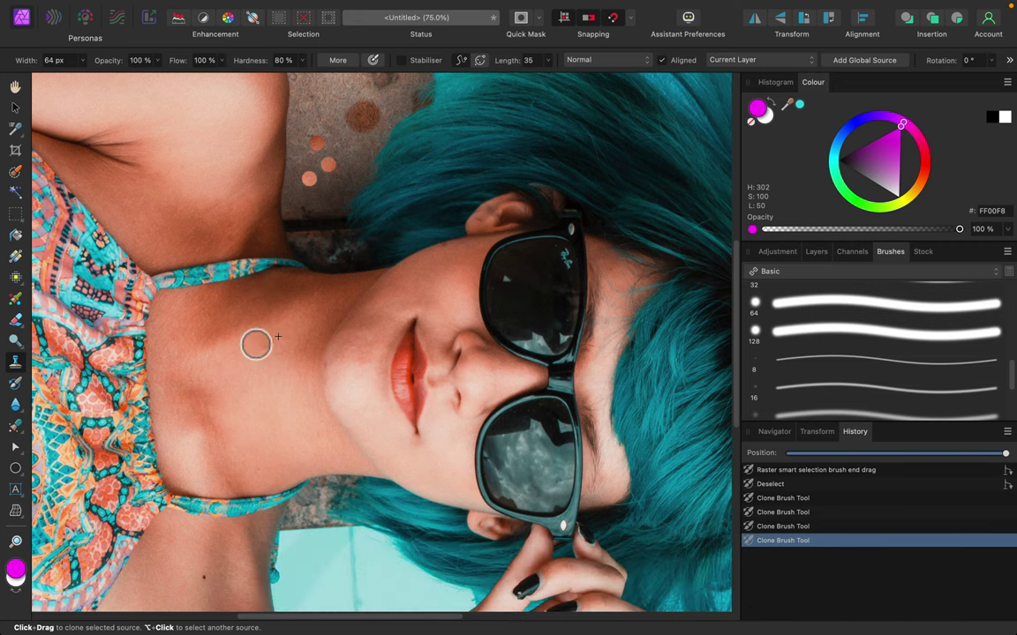
left_click(250, 344)
left_click(243, 345)
left_click(234, 345)
left_click(236, 346)
left_click(255, 370)
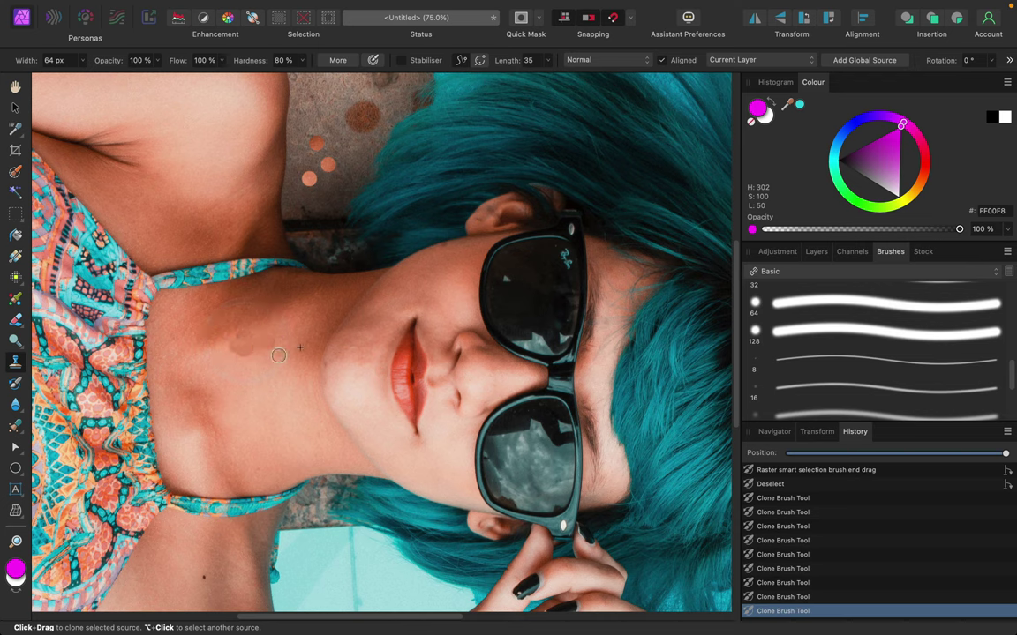
Step: Brush away the cloned patches on the neck and the concrete with the 64 px Undo Brush Tool
left_click(18, 386)
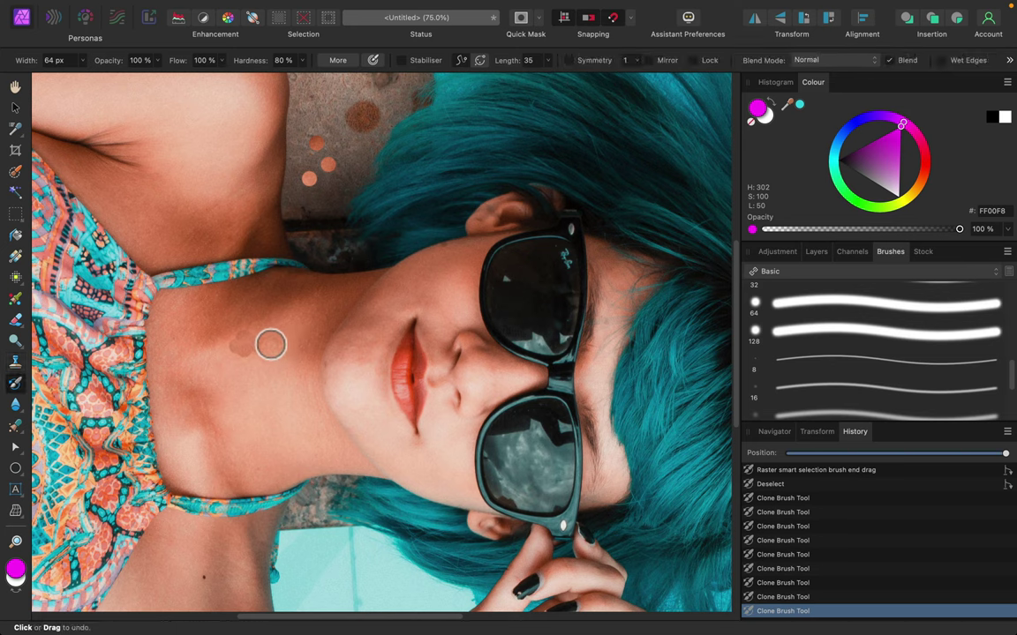
left_click(270, 342)
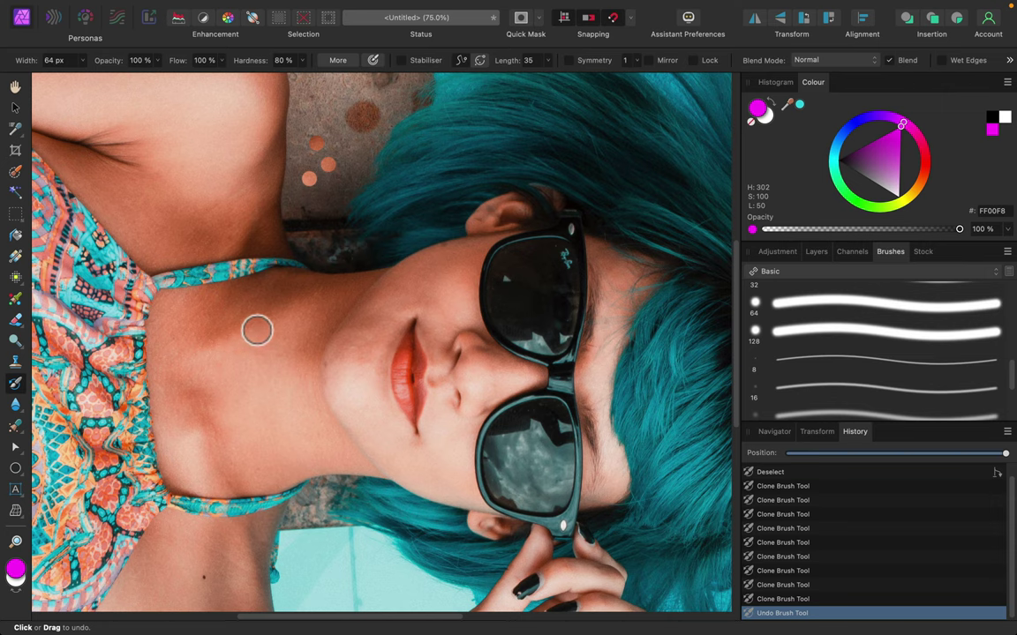
mouse_move(304, 179)
left_mouse_down()
mouse_move(338, 161)
mouse_move(322, 159)
mouse_move(318, 143)
left_mouse_up()
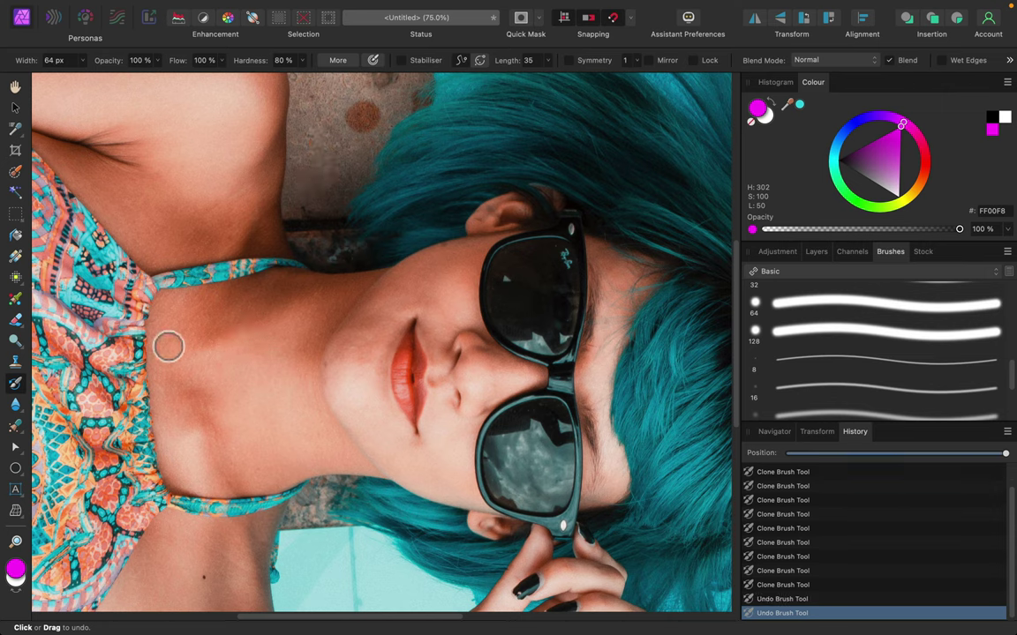
Step: Soften the neck skin with a stroke of the Blur Brush Tool at 64 px width and 80% hardness
left_click(16, 408)
left_click(84, 406)
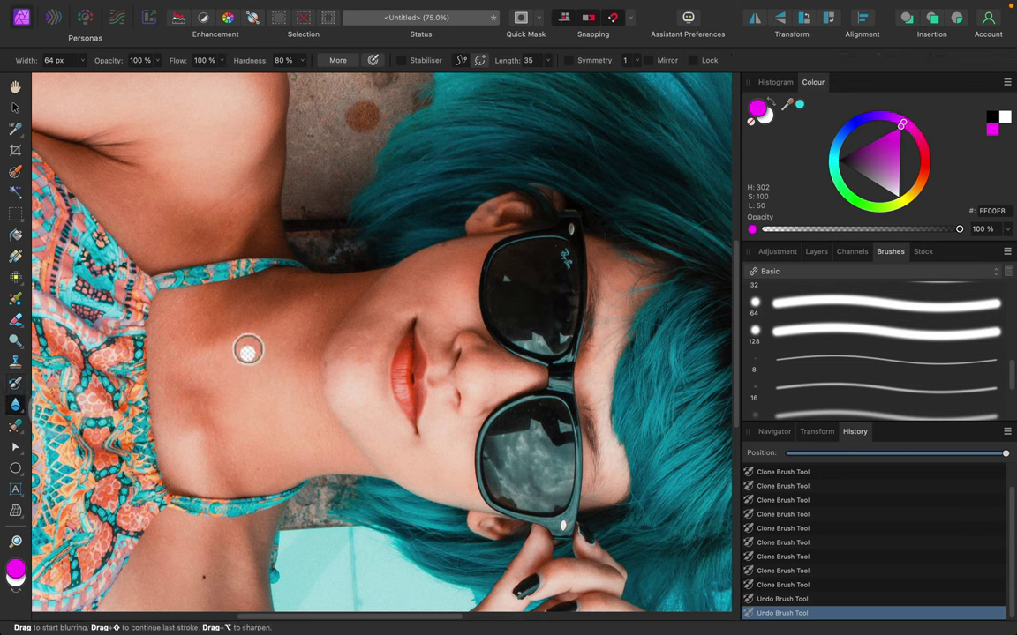
mouse_move(259, 311)
left_mouse_down()
mouse_move(199, 350)
mouse_move(169, 385)
left_mouse_up()
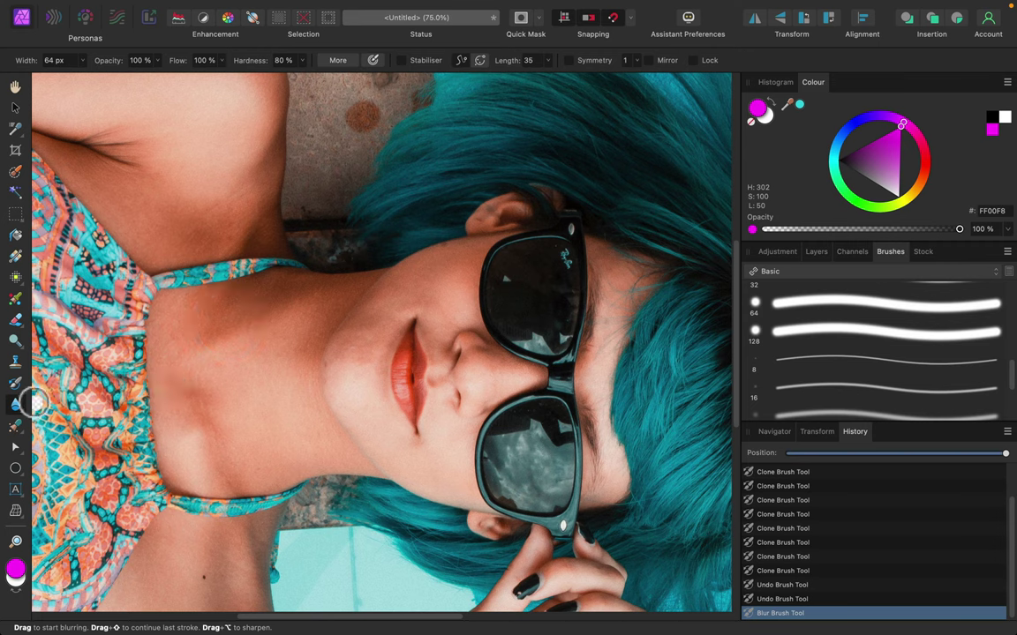
left_click(15, 405)
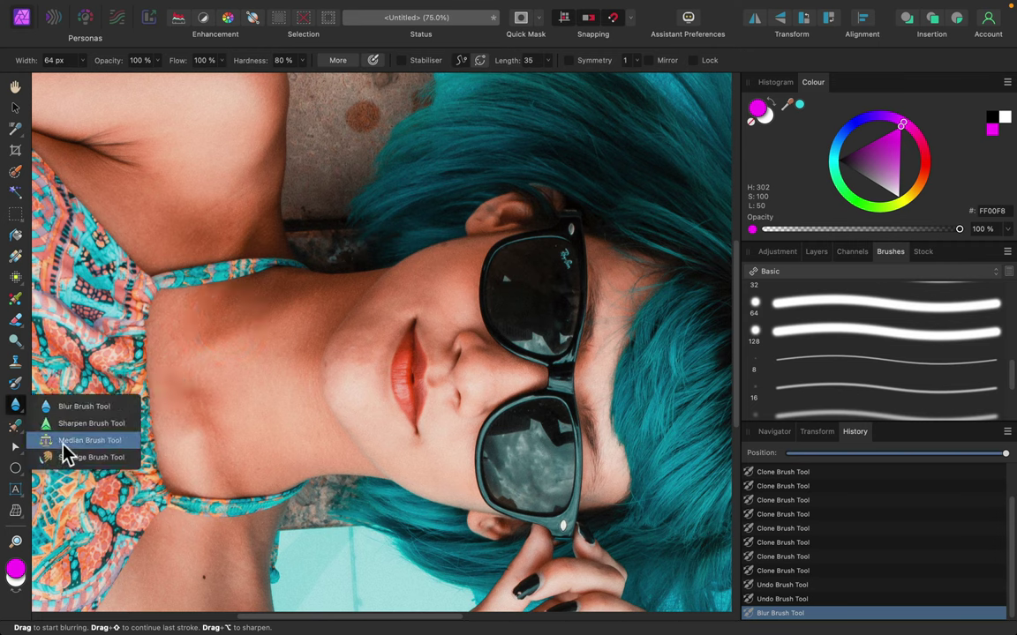
Step: Activate the Healing Brush Tool and enlarge its width to 97.3 px
left_click(16, 426)
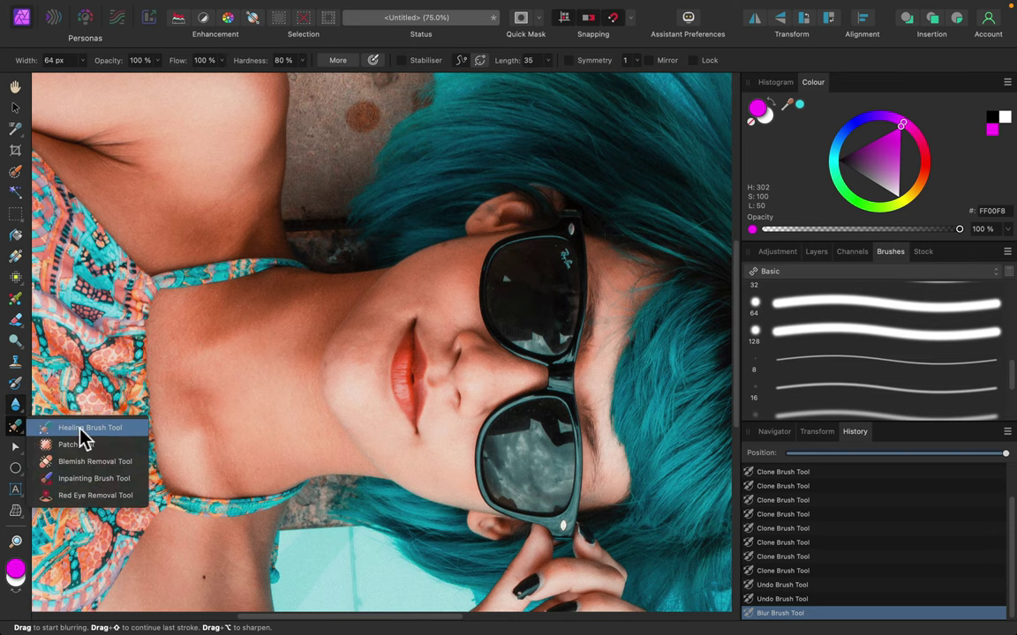
left_click(81, 428)
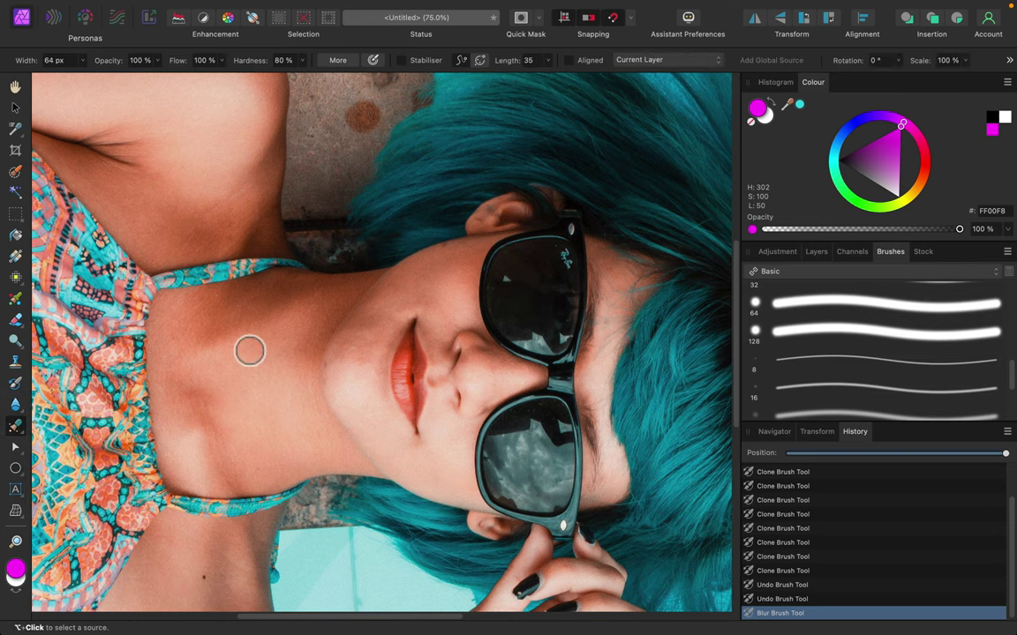
key("bracketright")
key("bracketright")
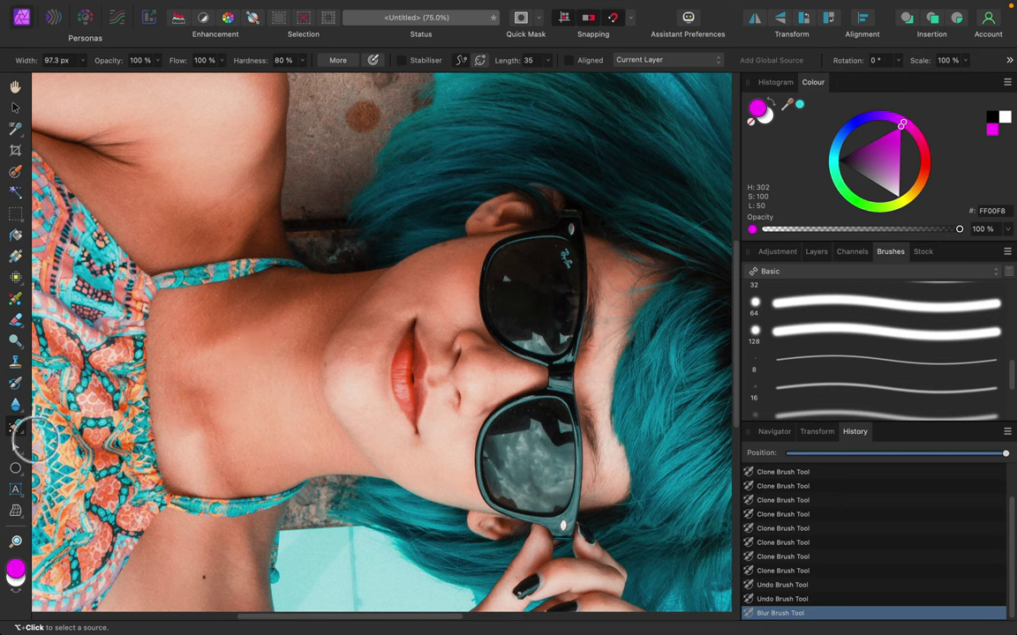
Step: Outline a small area of concrete beside the shoulder with the Patch Tool and replace it with the concrete texture just above it
left_click(15, 426)
left_click(88, 444)
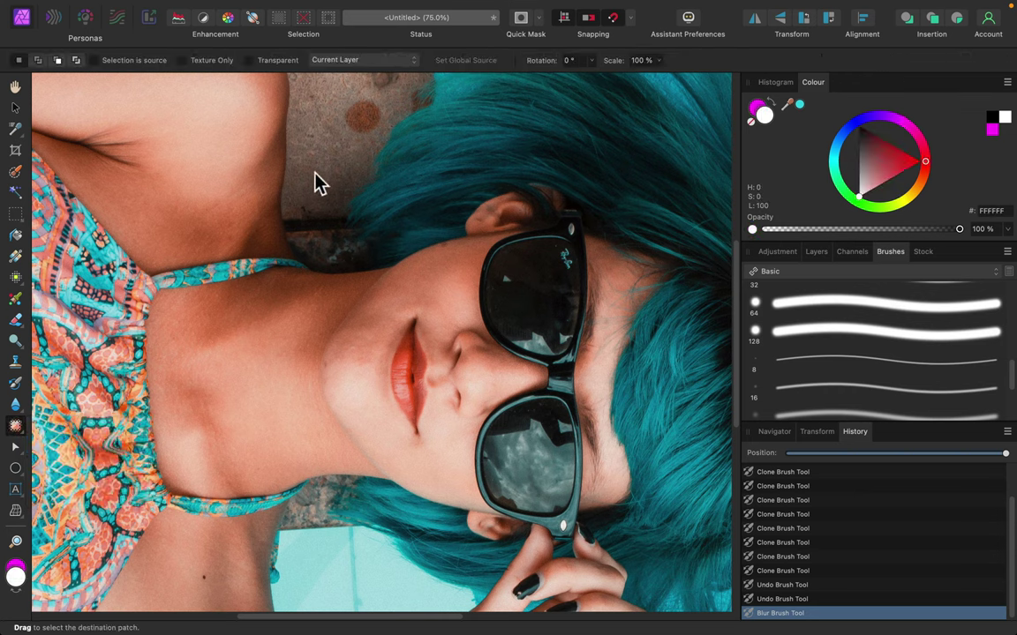
mouse_move(343, 176)
left_mouse_down()
mouse_move(318, 194)
mouse_move(307, 177)
left_mouse_up()
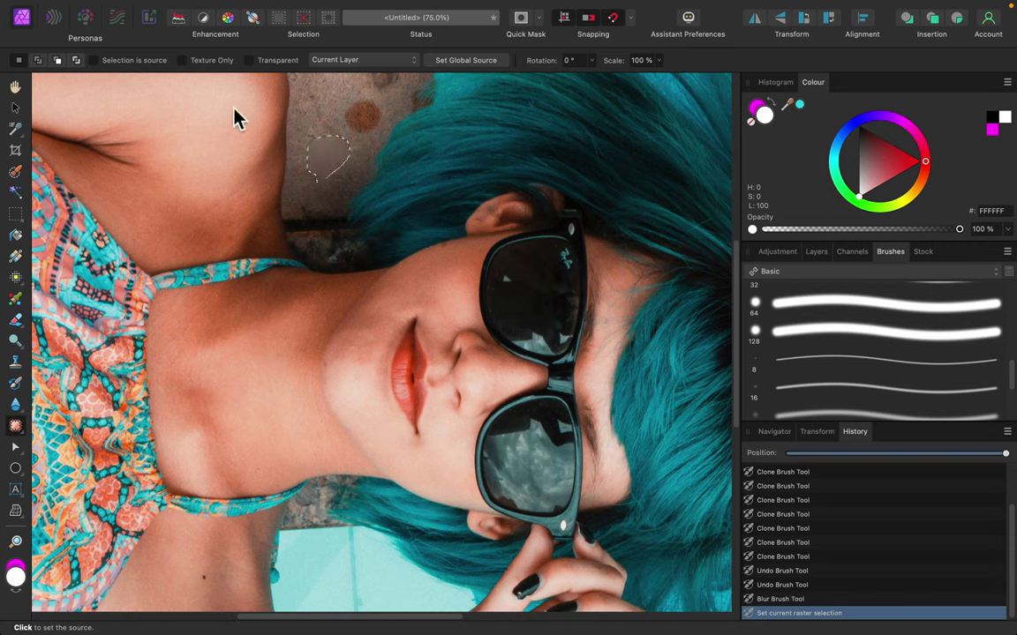
left_click(331, 95)
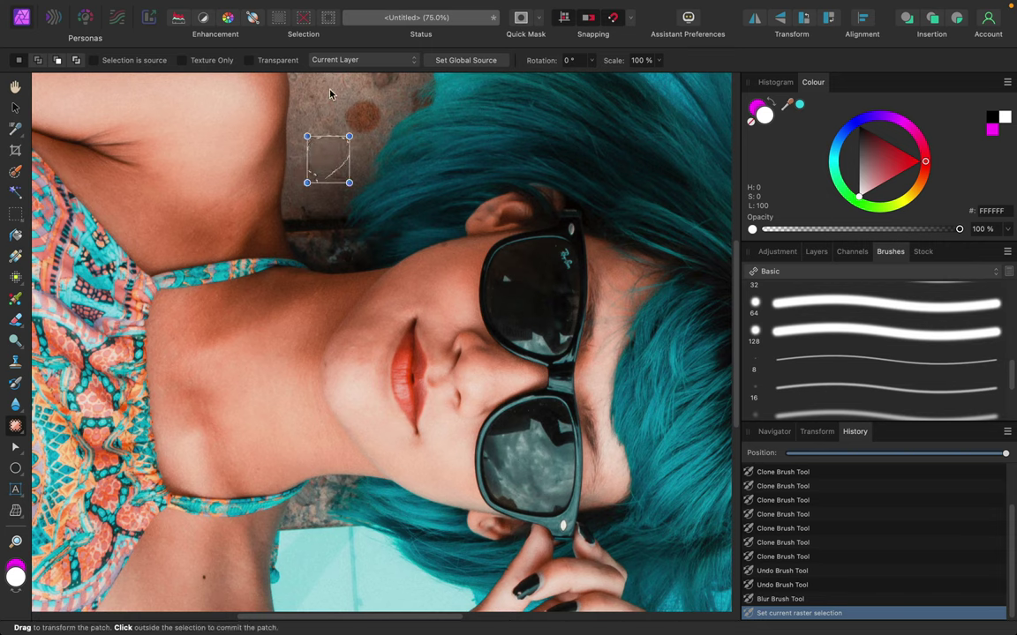
left_click(331, 95)
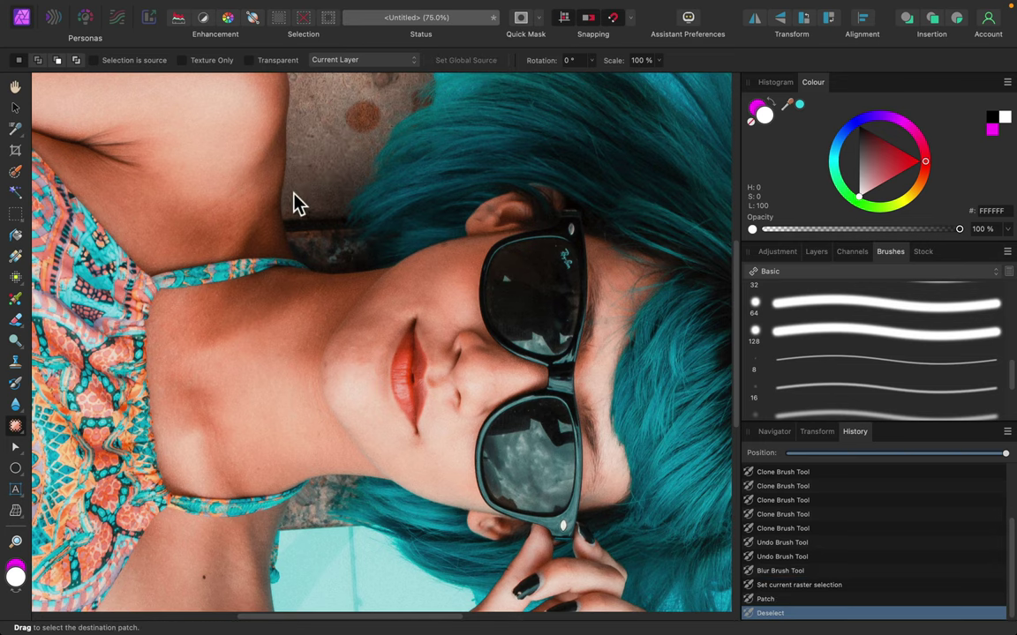
scroll(300, 203, "up", 5)
scroll(300, 207, "left", 4)
scroll(302, 201, "left", 1)
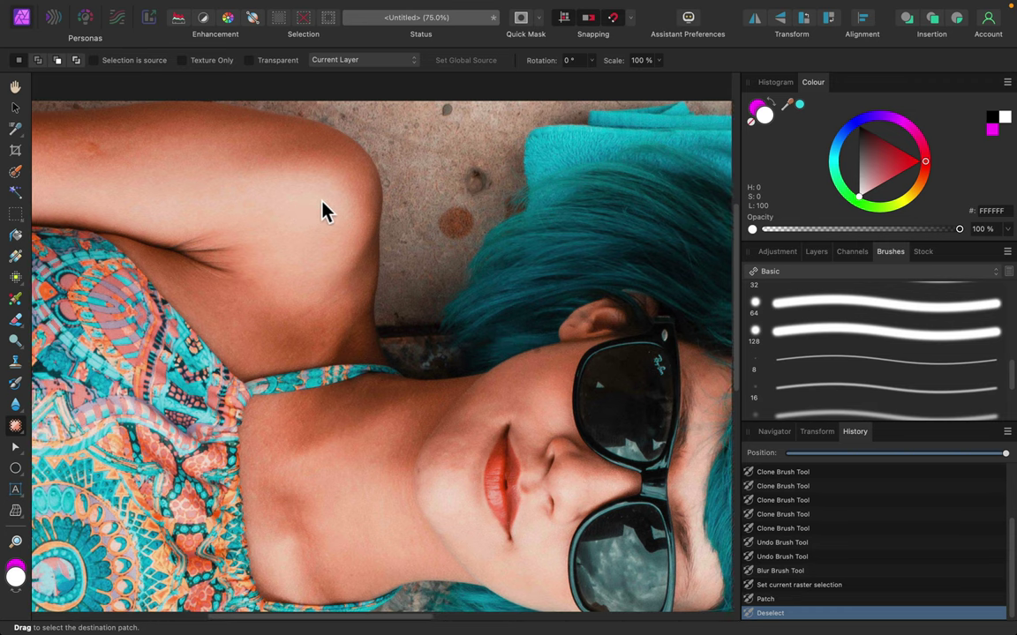
scroll(393, 256, "down", 3)
scroll(392, 256, "right", 5)
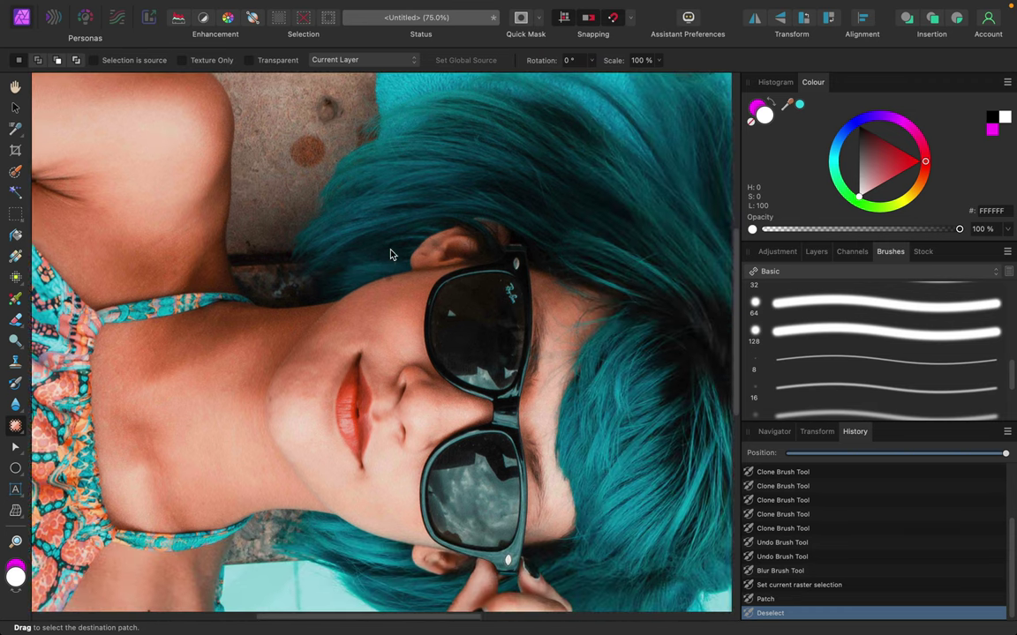
scroll(393, 256, "right", 3)
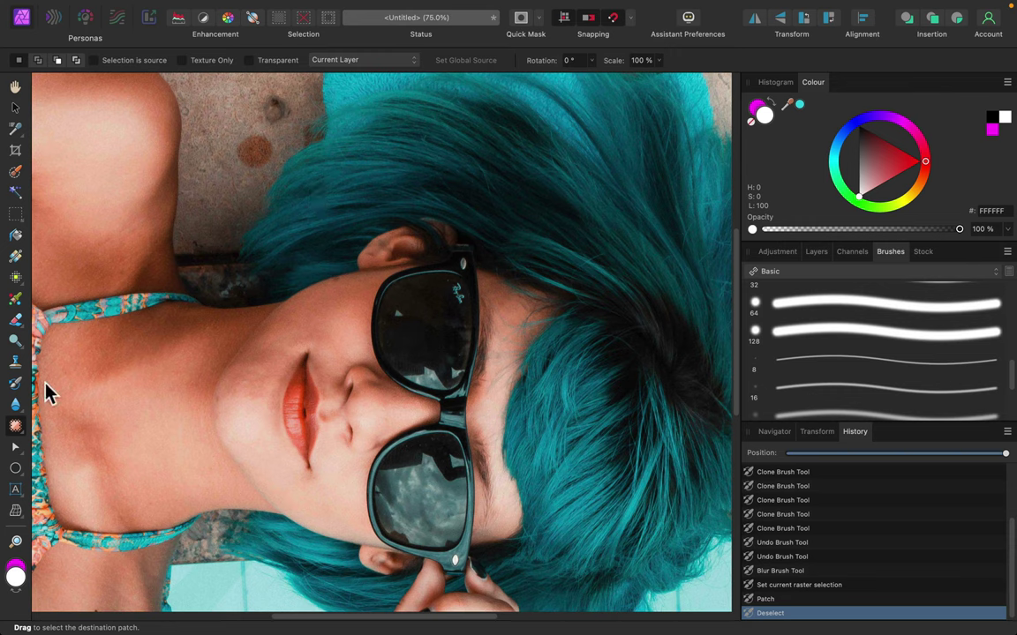
Step: Remove the small marks on the raised upper arm with the Blemish Removal Tool at 50 px width
left_click(15, 427)
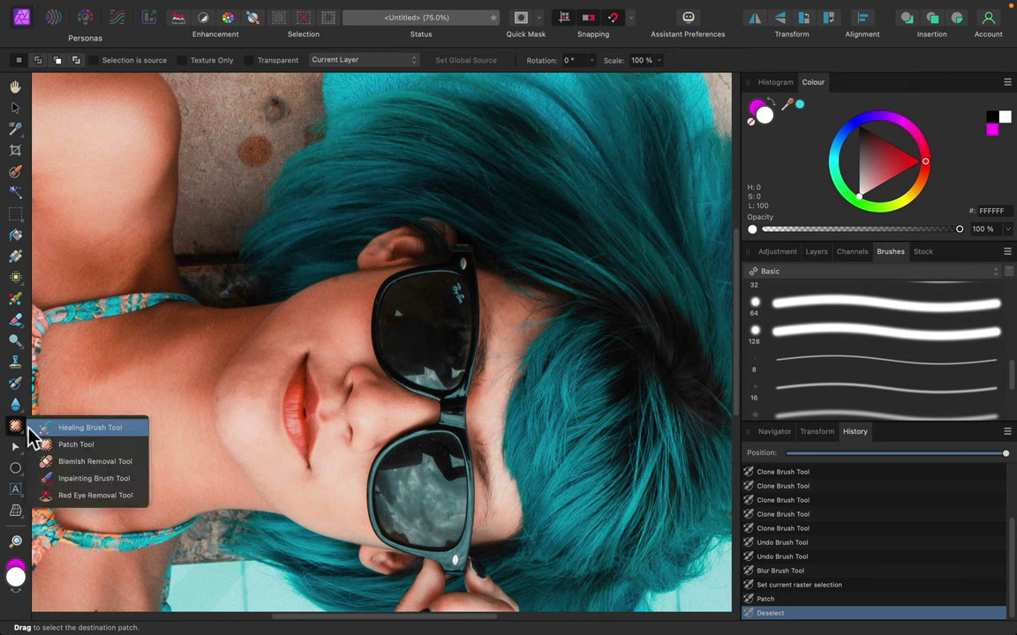
left_click(93, 463)
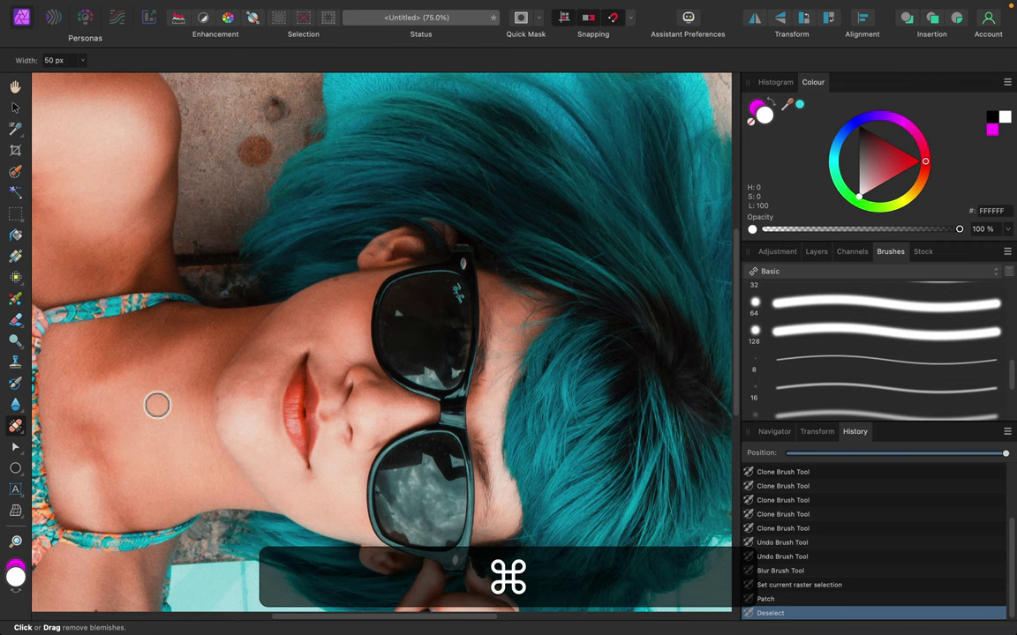
key("super+equal")
scroll(164, 404, "left", 10)
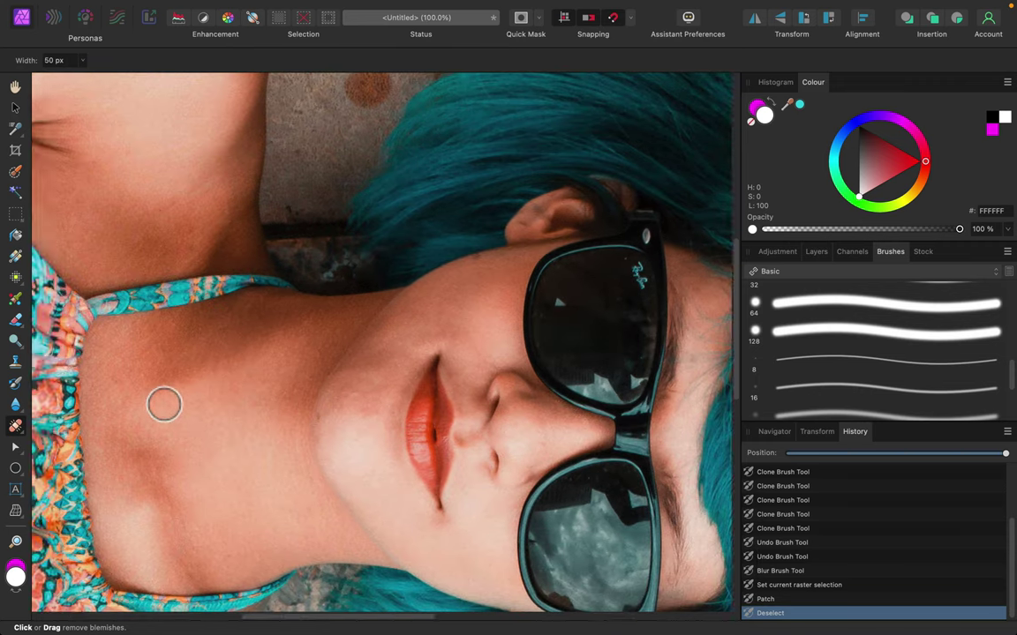
scroll(300, 313, "up", 5)
scroll(300, 313, "left", 5)
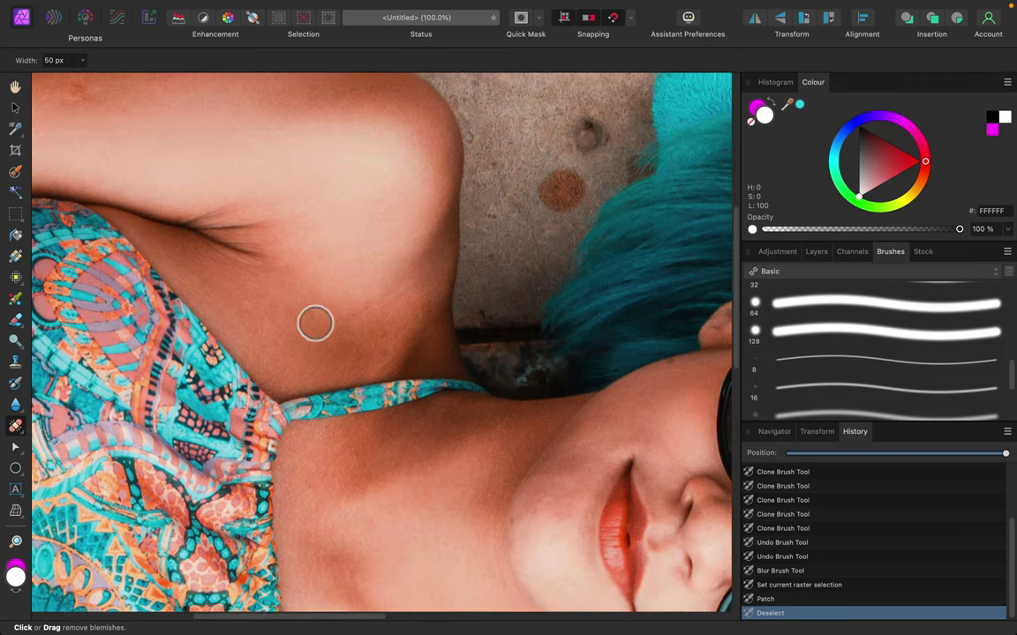
scroll(324, 318, "right", 5)
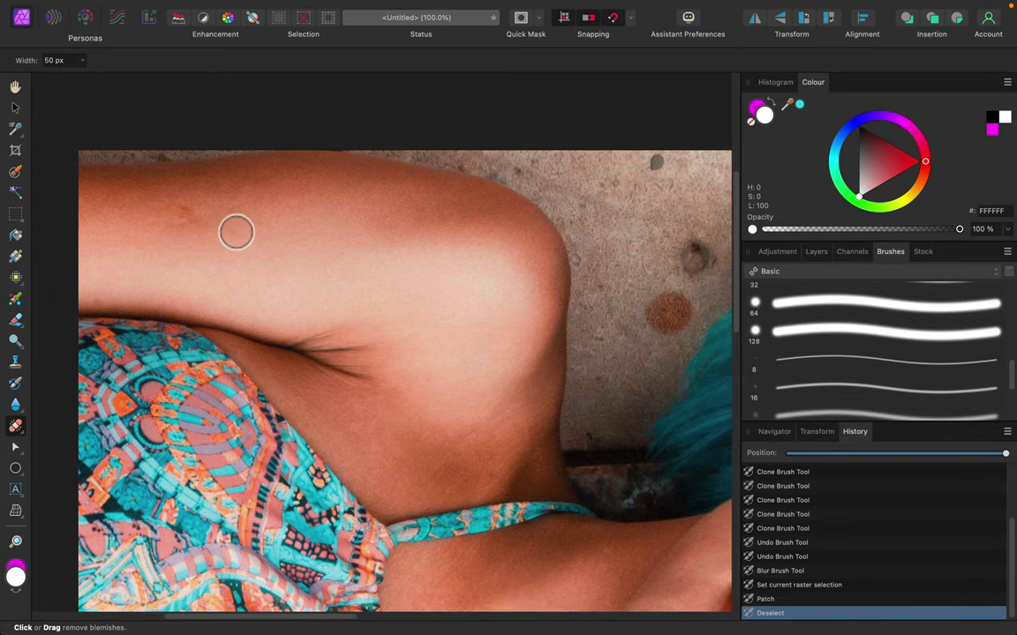
left_click(190, 216)
left_click(156, 209)
left_click(215, 218)
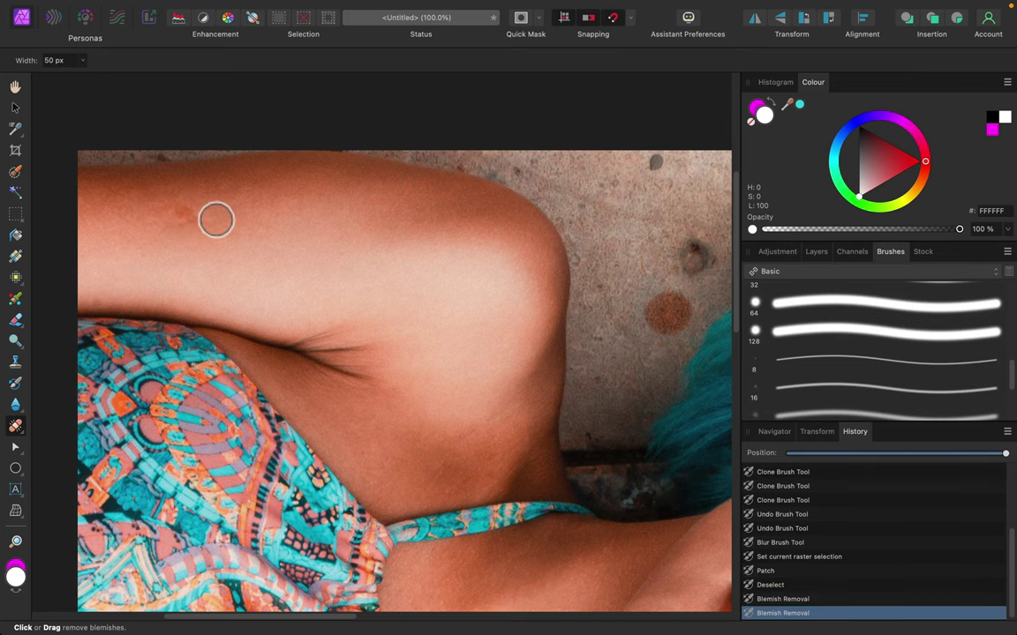
left_click(214, 174)
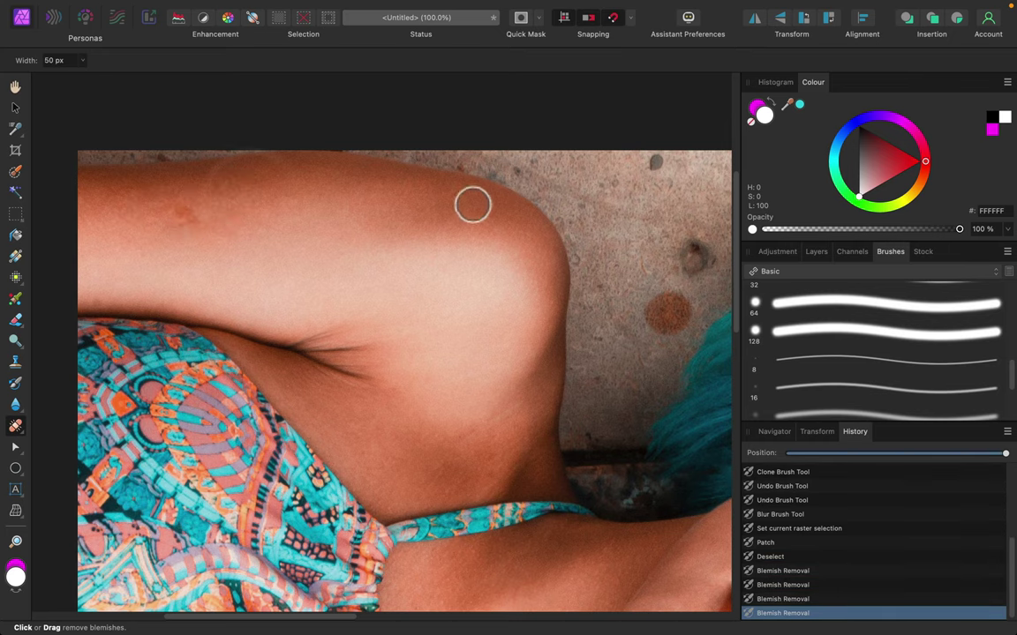
Step: Inpaint the small specks along the upper part of the concrete with the Inpainting Brush Tool at 64 px width and 80% hardness
scroll(265, 371, "down", 4)
left_click(16, 426)
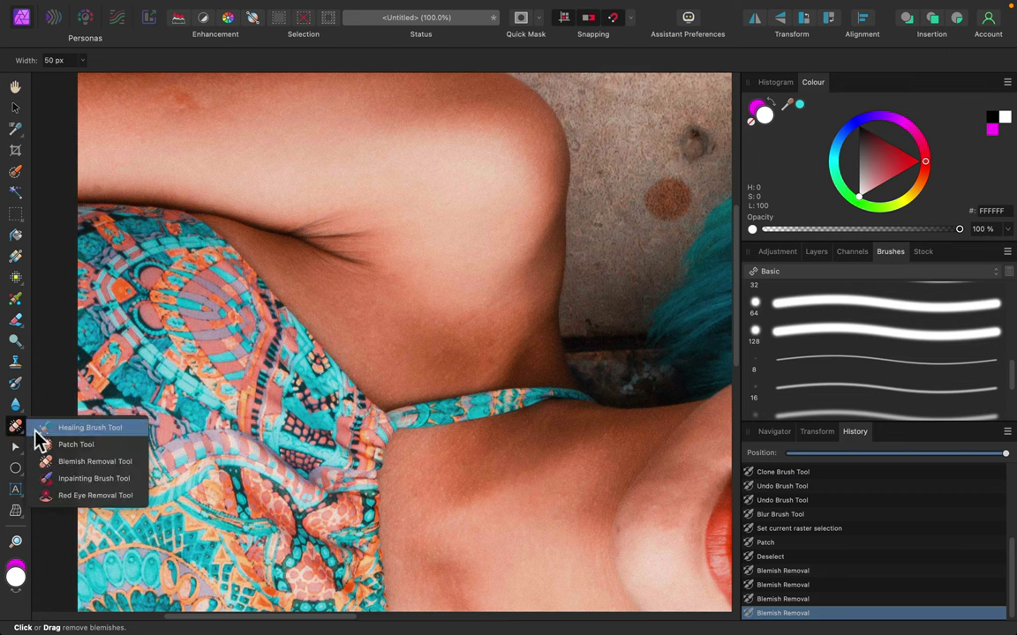
left_click(92, 481)
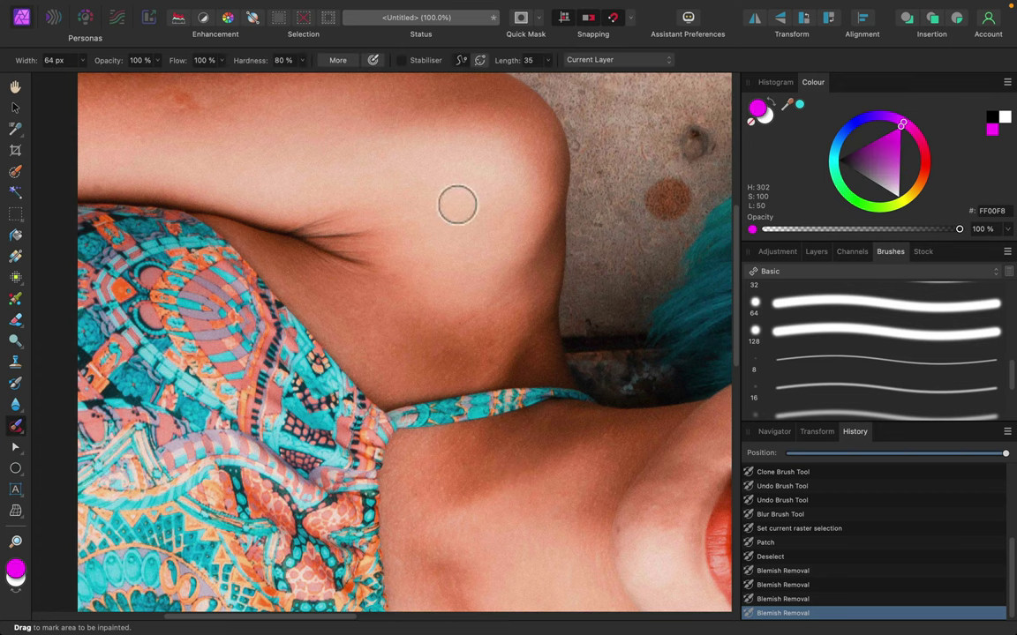
scroll(465, 218, "right", 10)
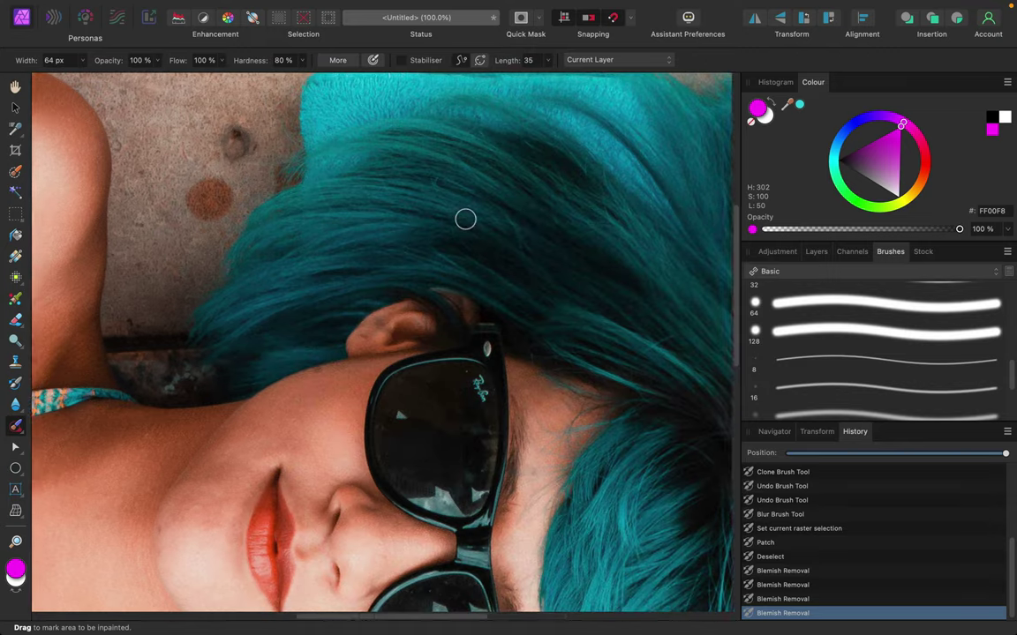
scroll(470, 218, "up", 3)
scroll(238, 291, "up", 3)
scroll(239, 292, "left", 2)
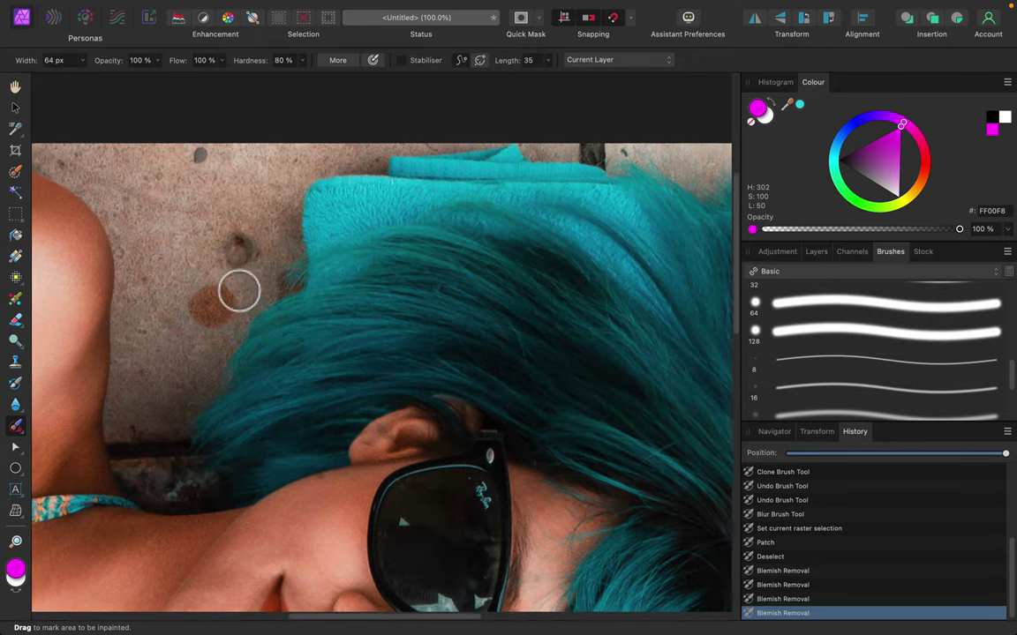
left_click(293, 160)
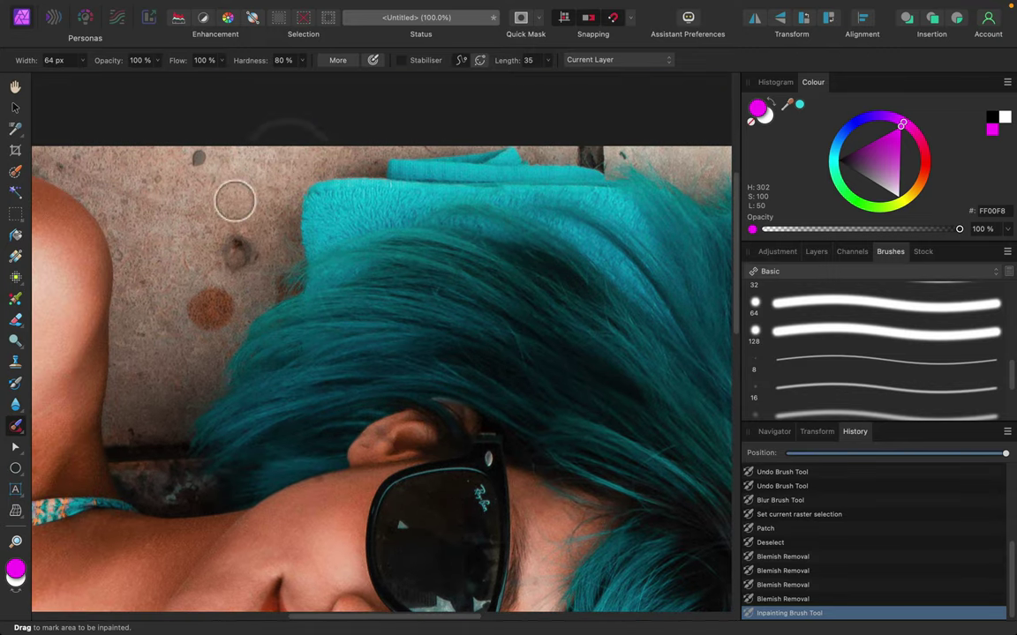
left_click(196, 157)
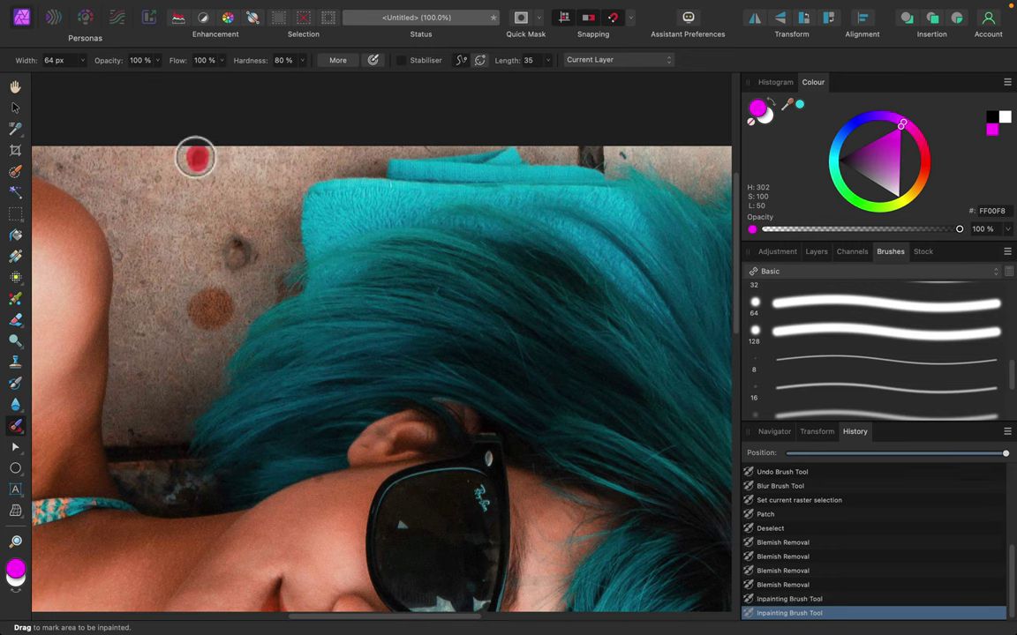
left_click(126, 200)
left_click(159, 176)
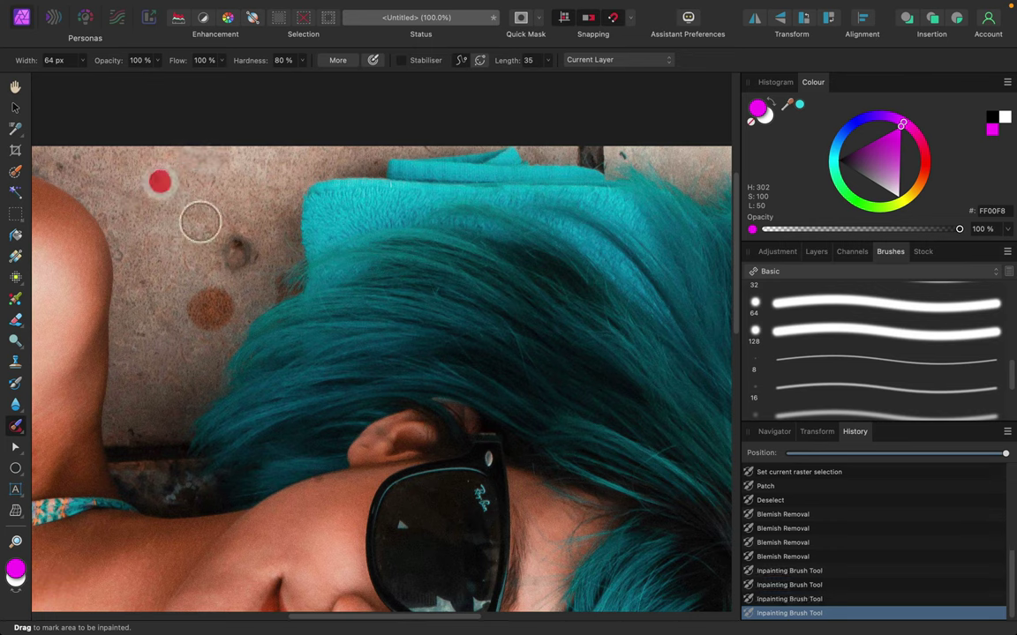
Step: Inpaint the dark hole and the round brown stain on the concrete between the shoulder and the hair
left_click(226, 253)
mouse_move(226, 253)
left_mouse_down()
mouse_move(238, 234)
mouse_move(247, 258)
mouse_move(231, 265)
mouse_move(245, 254)
left_mouse_up()
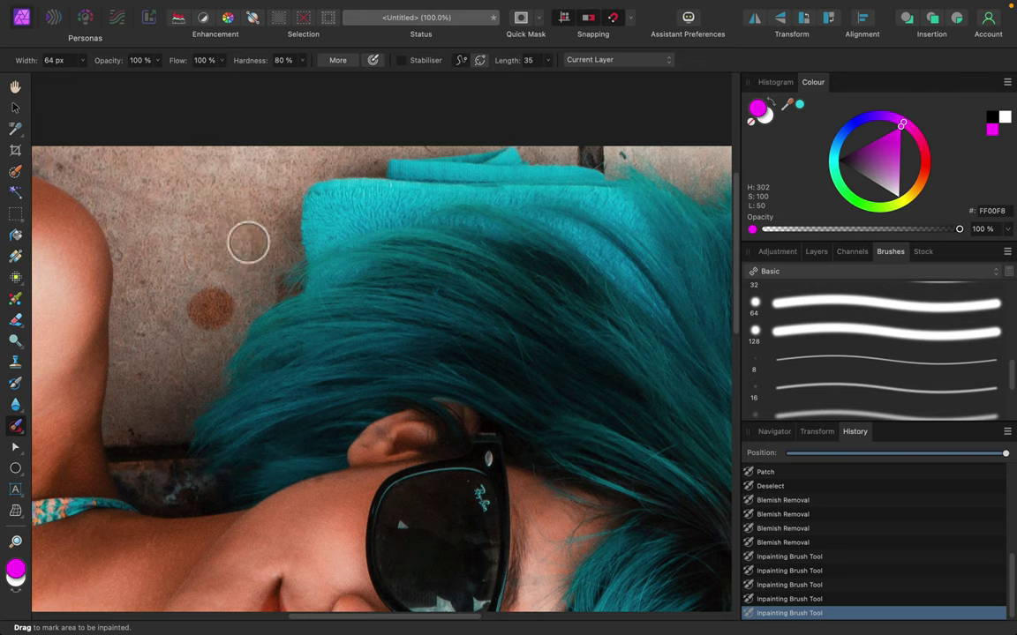
mouse_move(218, 289)
left_mouse_down()
mouse_move(192, 298)
mouse_move(187, 316)
mouse_move(208, 328)
mouse_move(223, 322)
mouse_move(231, 299)
mouse_move(213, 295)
mouse_move(198, 309)
mouse_move(217, 316)
mouse_move(214, 302)
mouse_move(207, 307)
mouse_move(232, 252)
mouse_move(227, 232)
mouse_move(187, 260)
left_mouse_up()
Step: Inpaint the two dark moles on the skin below the lower bikini strap
scroll(216, 302, "down", 10)
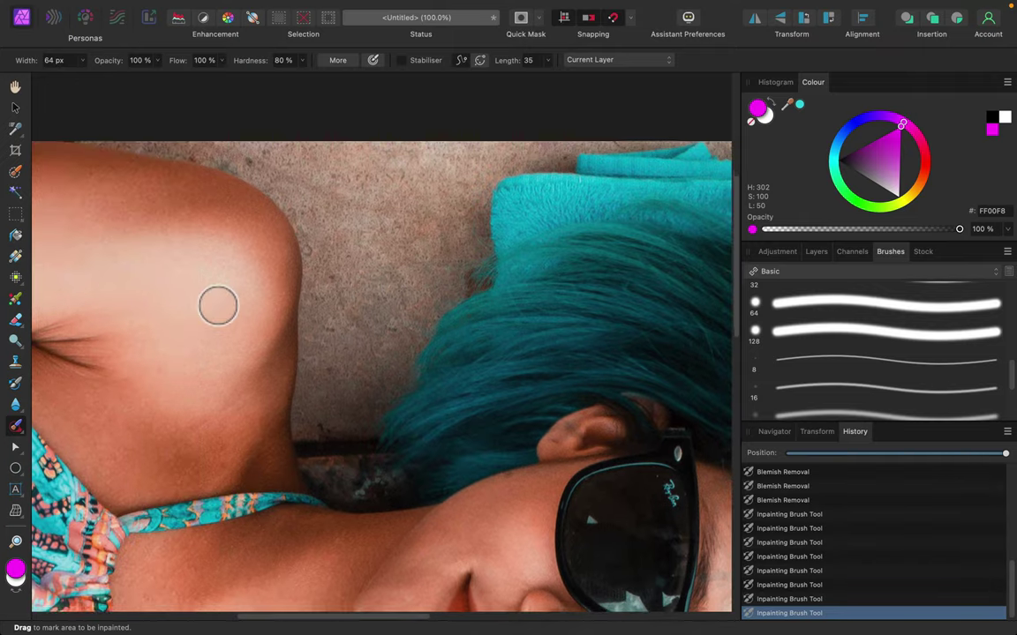
scroll(245, 338, "down", 8)
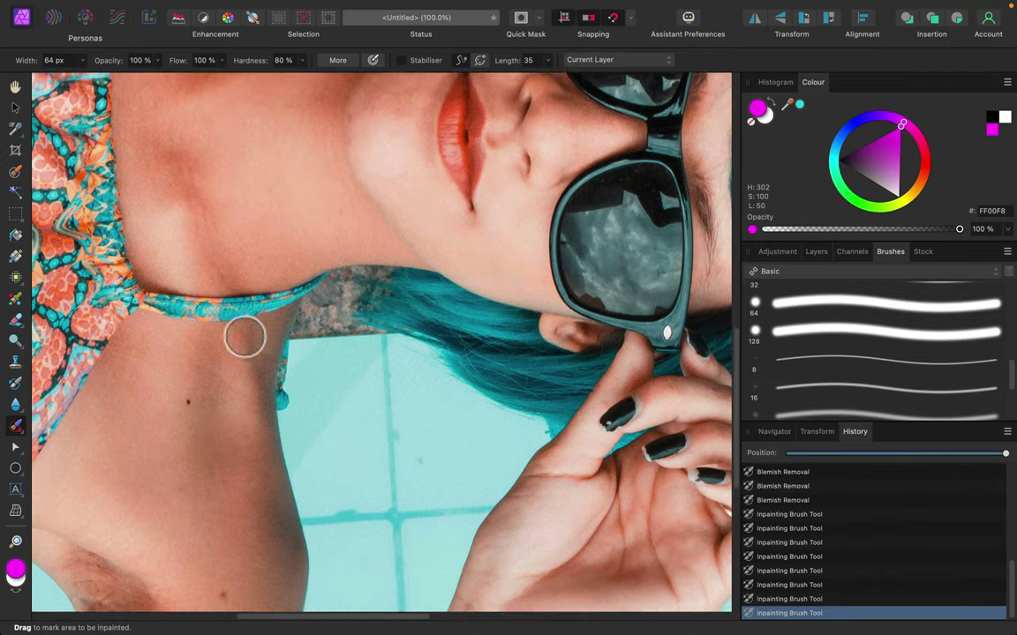
left_click(187, 336)
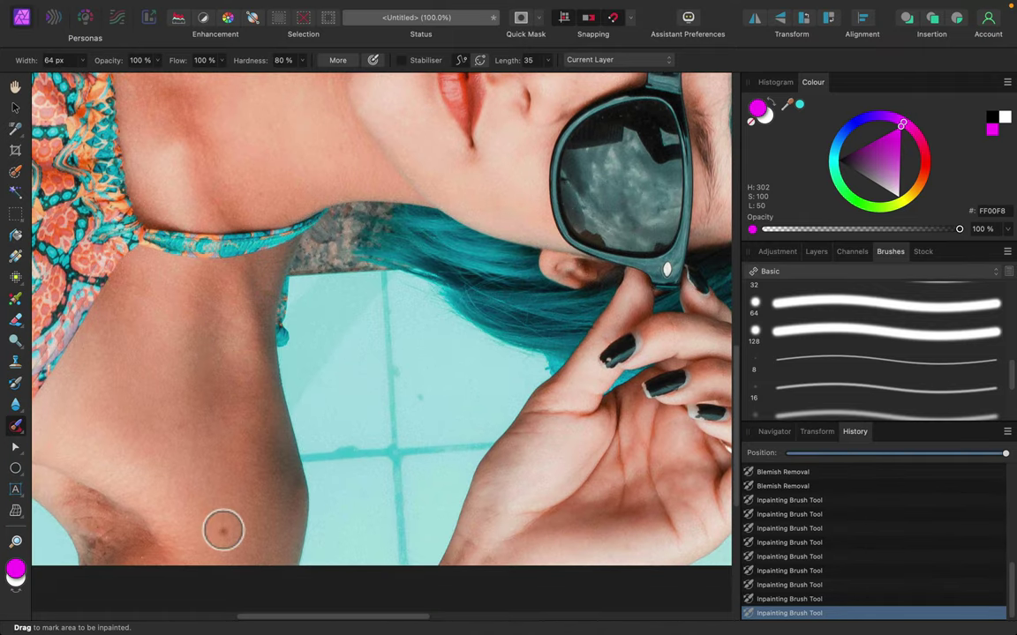
left_click(212, 472)
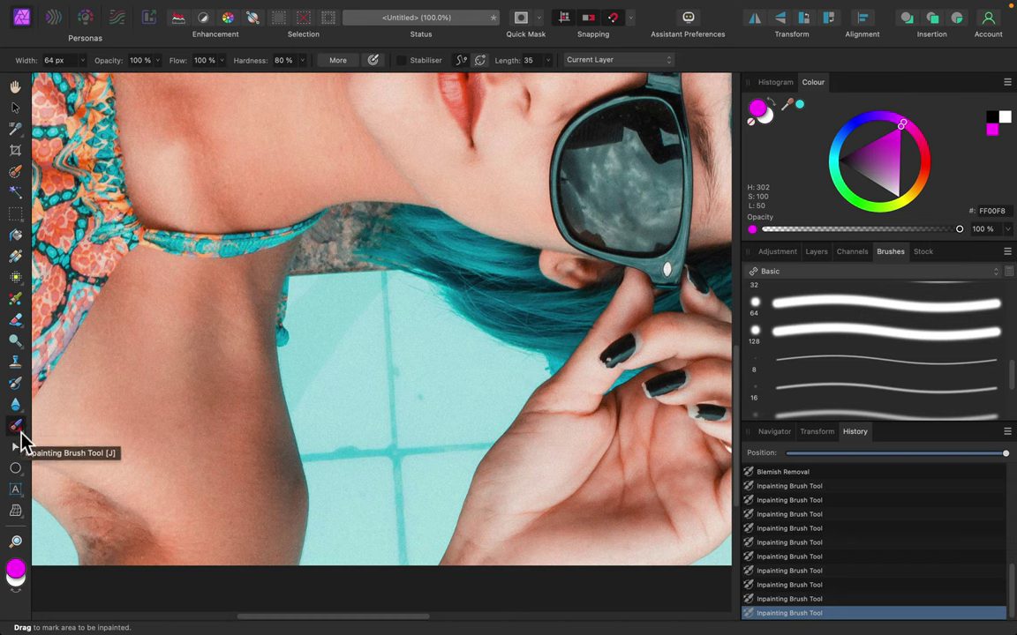
left_click(24, 432)
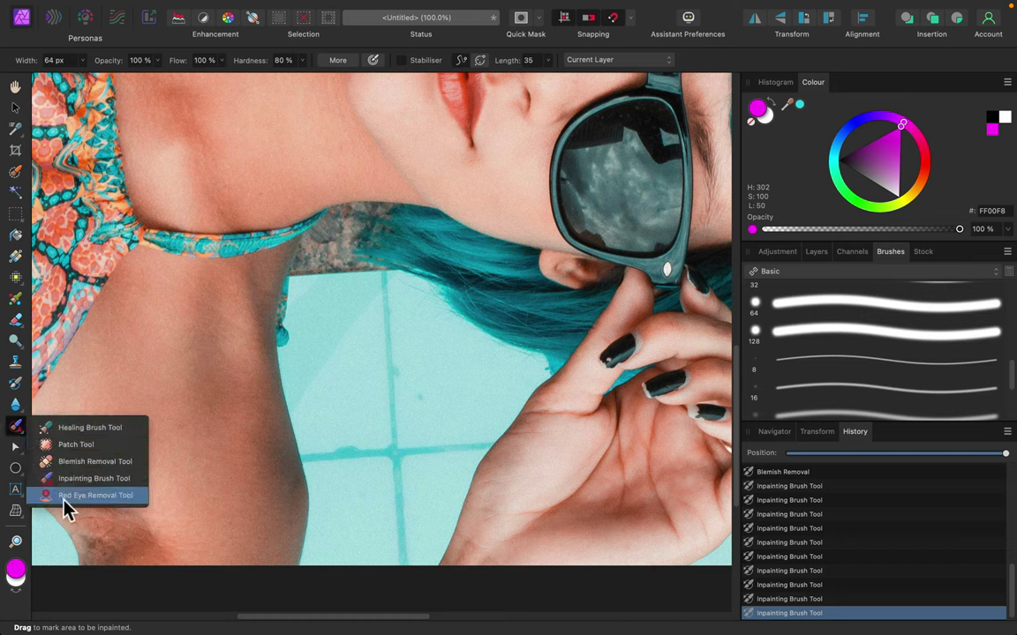
left_click(20, 436)
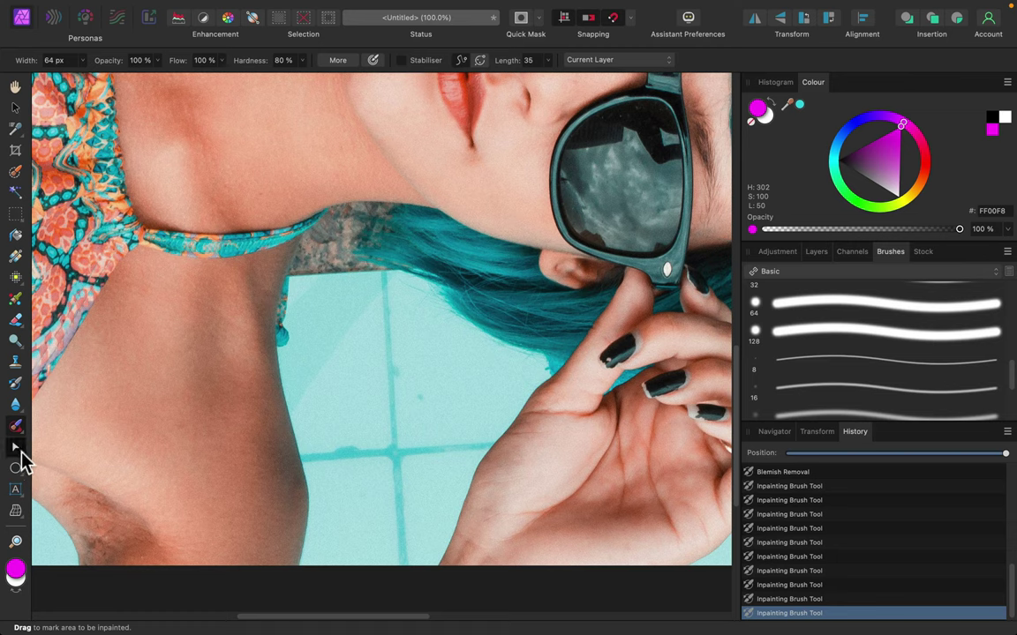
Step: Draw a closed, curved five-node shape with the Pen Tool on the skin below the lower bikini strap
left_click(16, 447)
left_click(72, 450)
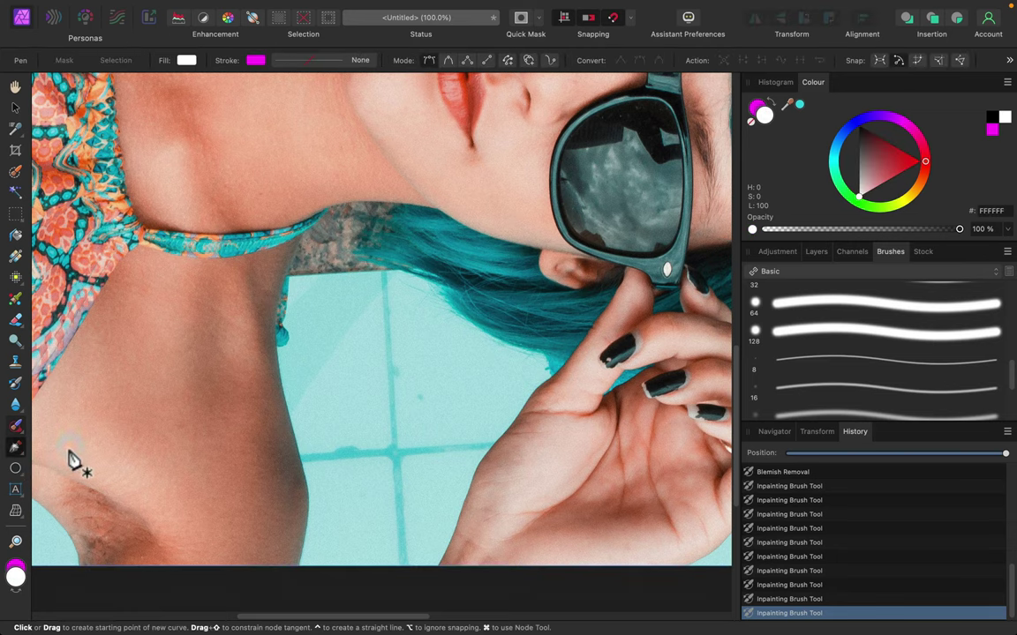
left_click_drag(174, 268, 155, 284)
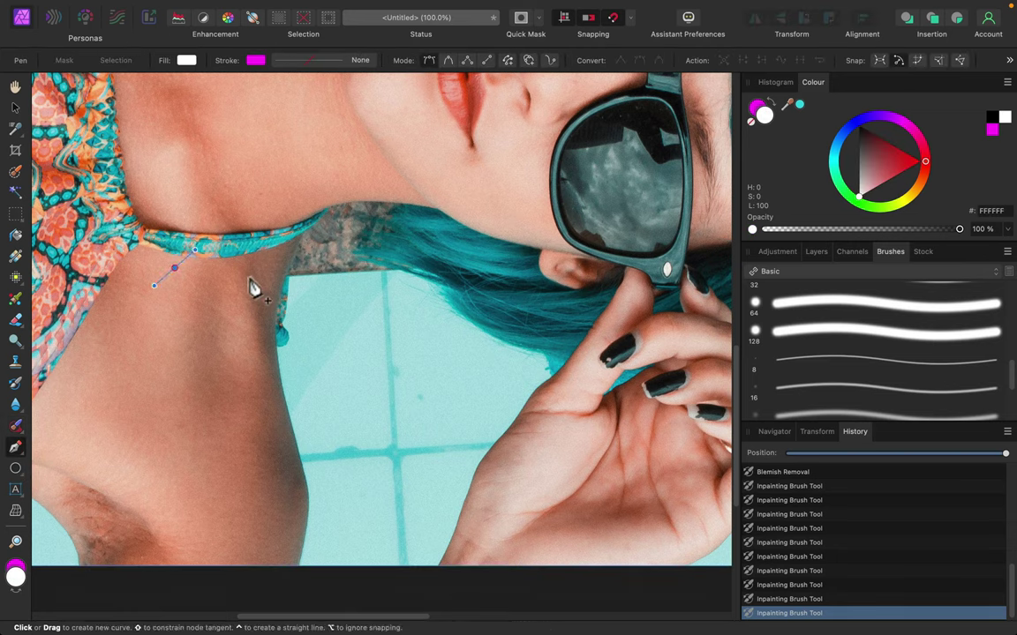
left_click_drag(129, 370, 193, 374)
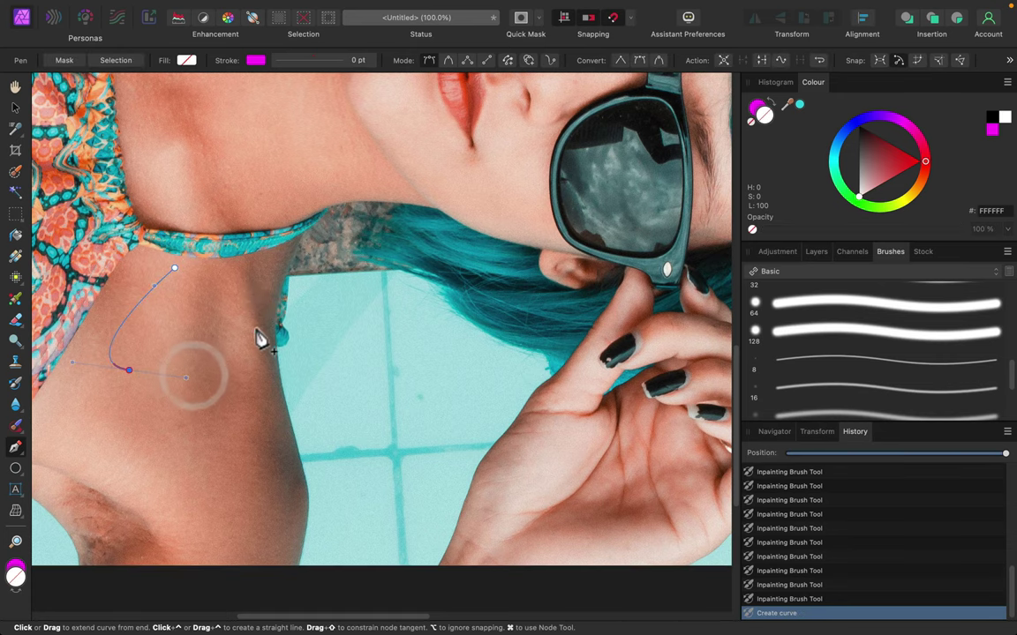
left_click_drag(255, 329, 264, 280)
left_click(245, 281)
left_click(201, 321)
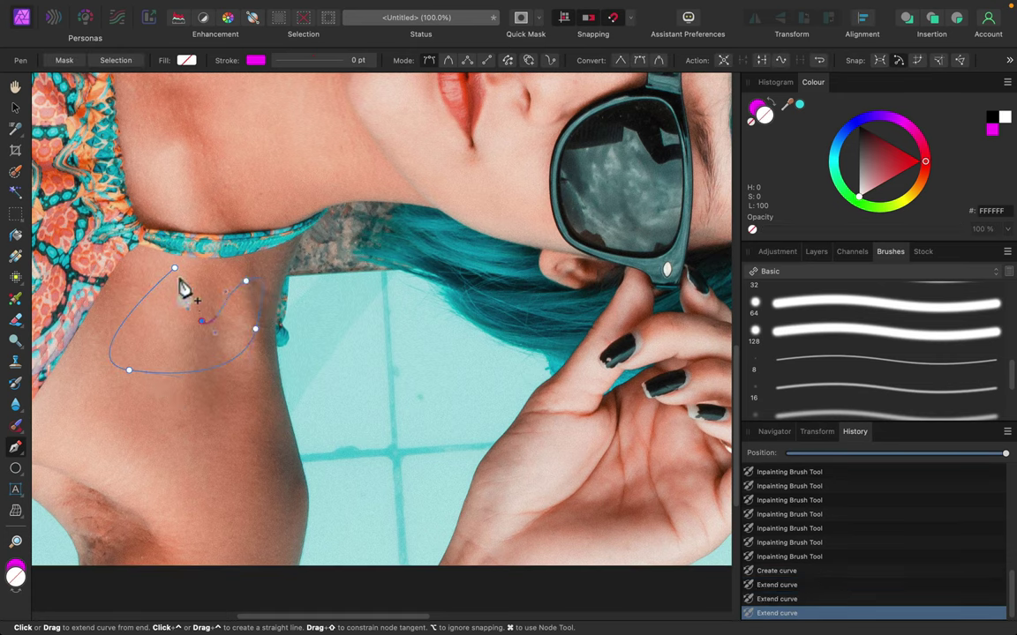
left_click_drag(151, 248, 155, 277)
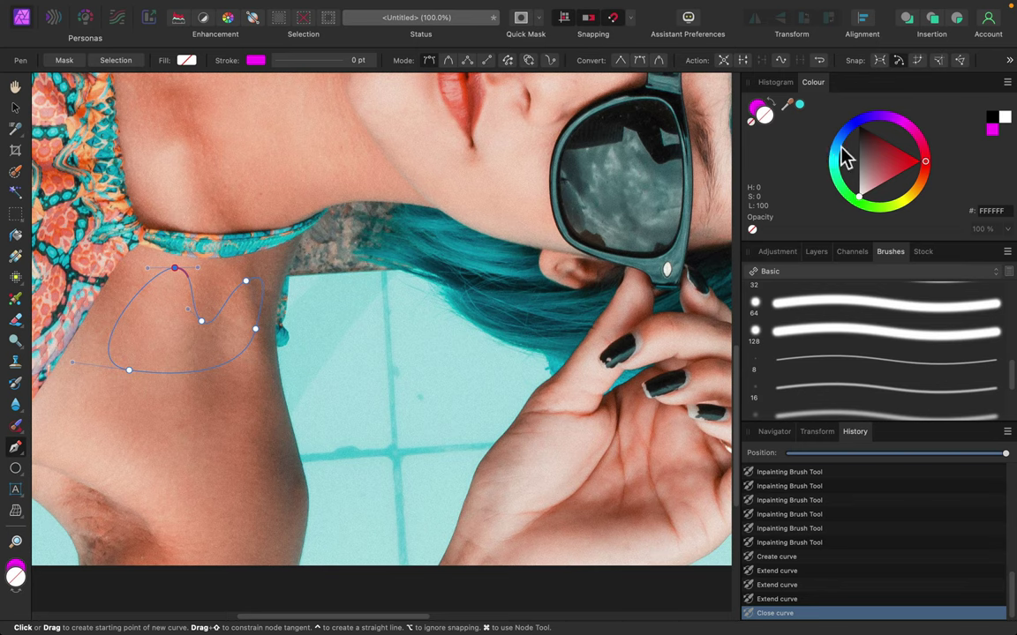
Step: Fill the closed curve with blue 0045FF and move it up onto the chest beside the neck
mouse_move(851, 129)
left_mouse_down()
mouse_move(842, 151)
mouse_move(848, 131)
left_mouse_up()
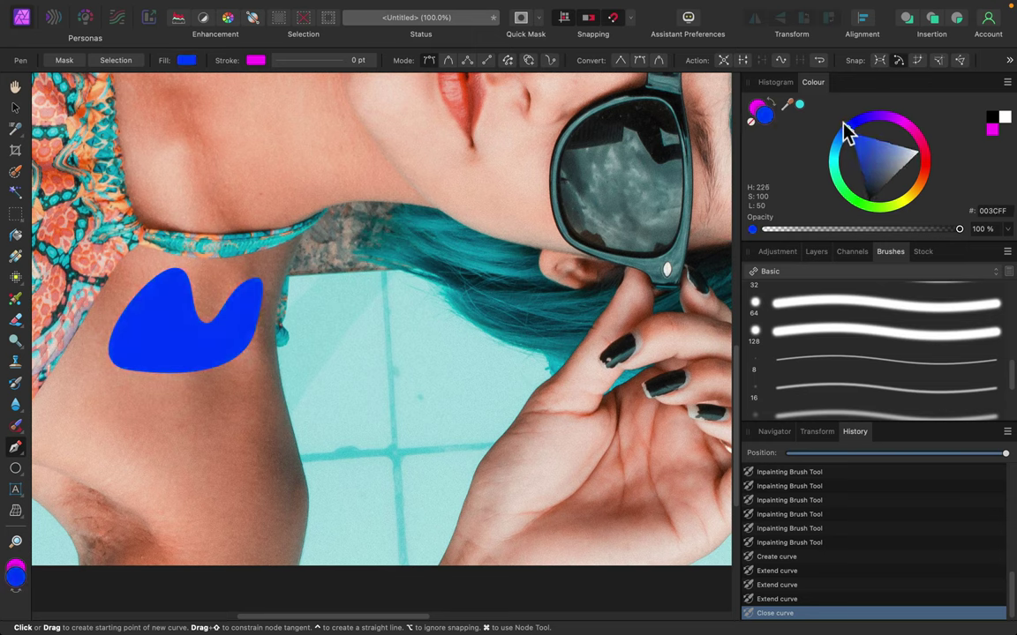
left_click(15, 106)
left_click_drag(191, 279, 246, 193)
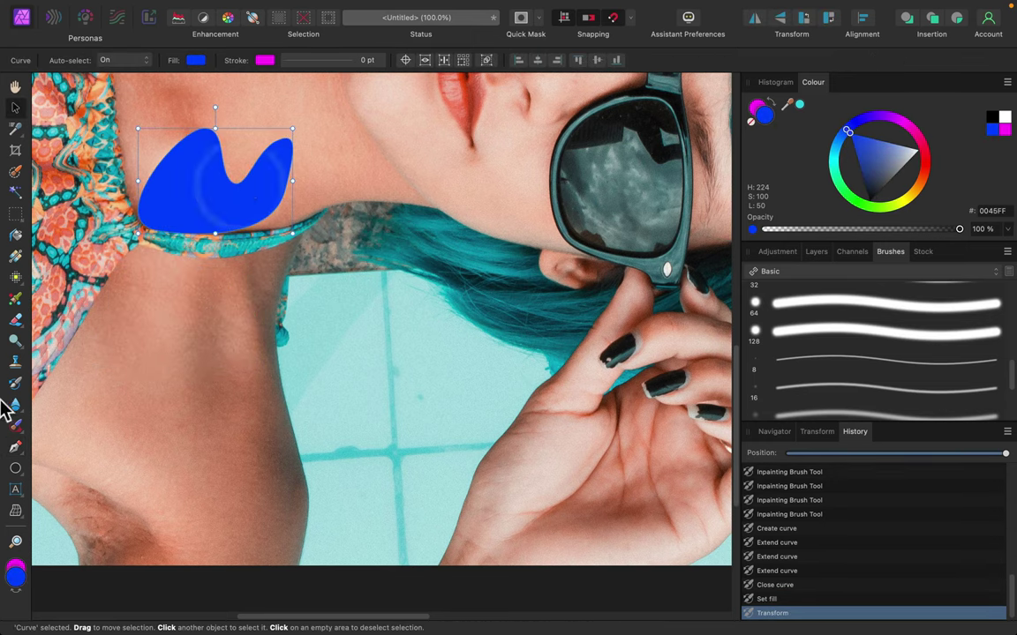
Step: Reshape the blue curve with the Node Tool by shifting its upper node outward, tilting its handles and bending the lower edge
left_click_drag(15, 447, 59, 466)
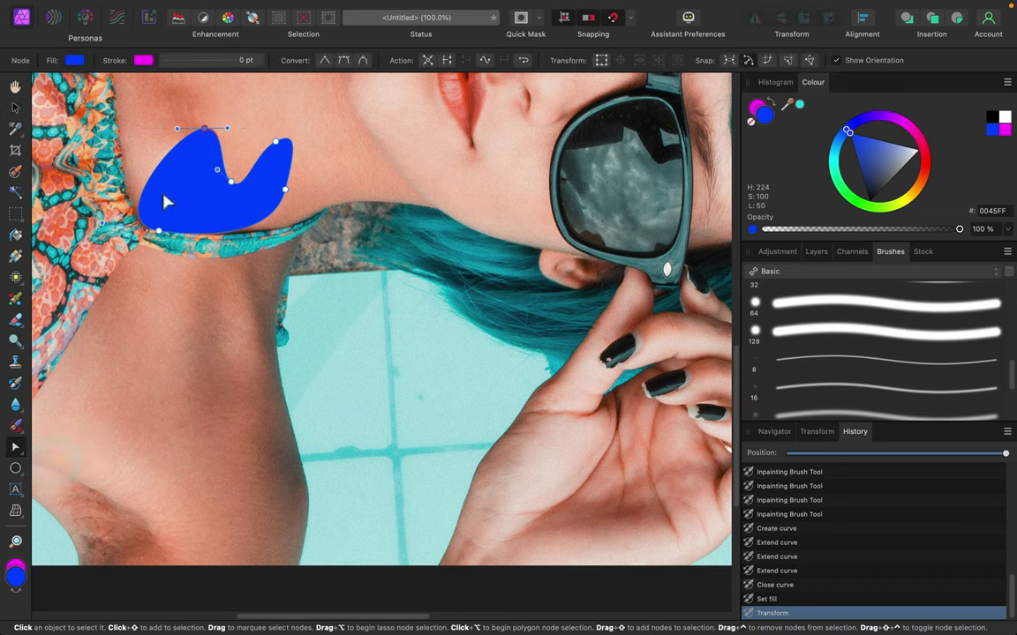
left_click_drag(203, 129, 107, 157)
mouse_move(223, 233)
left_mouse_down()
mouse_move(256, 315)
mouse_move(229, 209)
mouse_move(253, 301)
mouse_move(230, 229)
left_mouse_up()
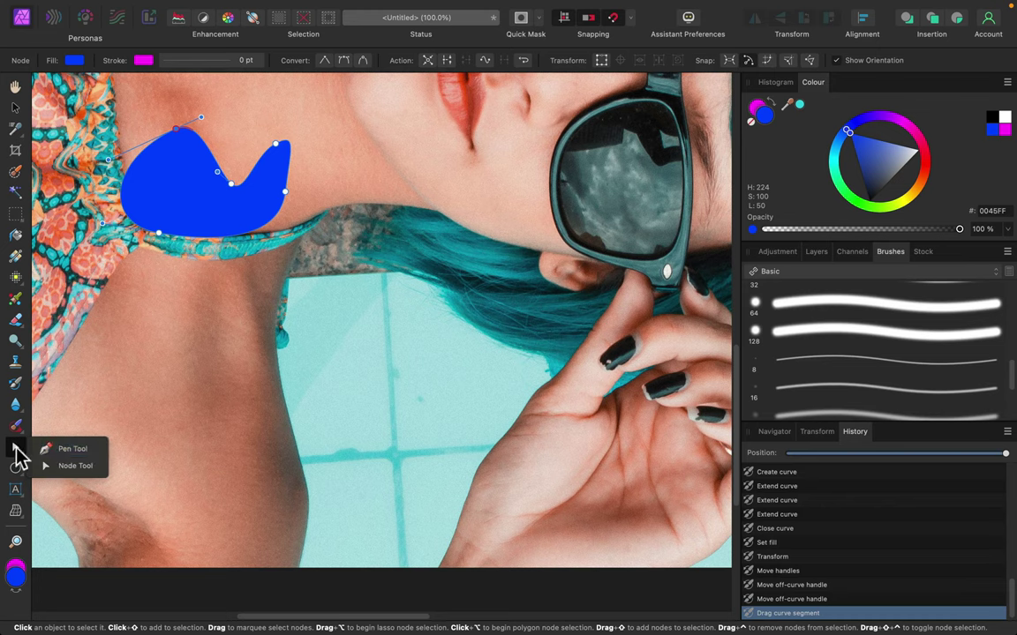
Step: Draw a blue five-pointed star on the skin below the curve and widen its inner radius to 47%
left_click(16, 469)
left_click(22, 474)
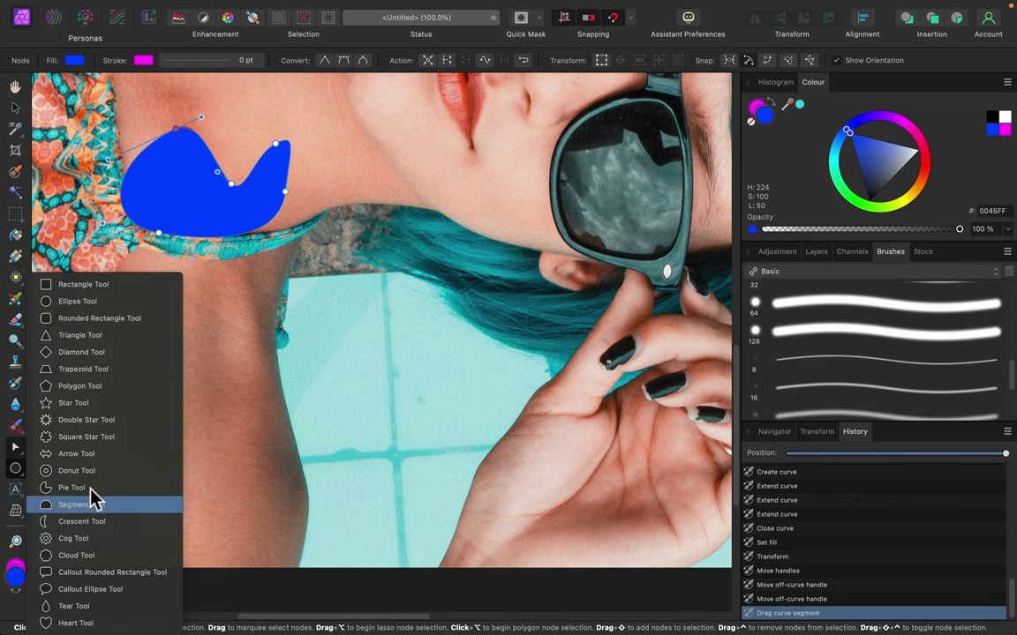
left_click(94, 411)
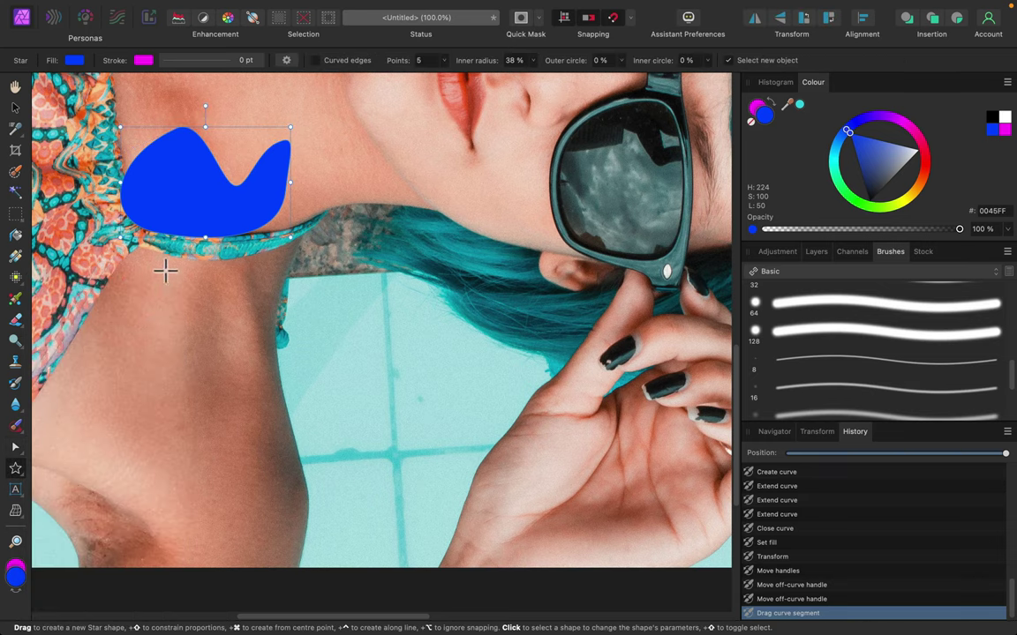
left_click_drag(161, 275, 351, 426)
mouse_move(268, 331)
left_mouse_down()
mouse_move(330, 277)
mouse_move(282, 329)
left_mouse_up()
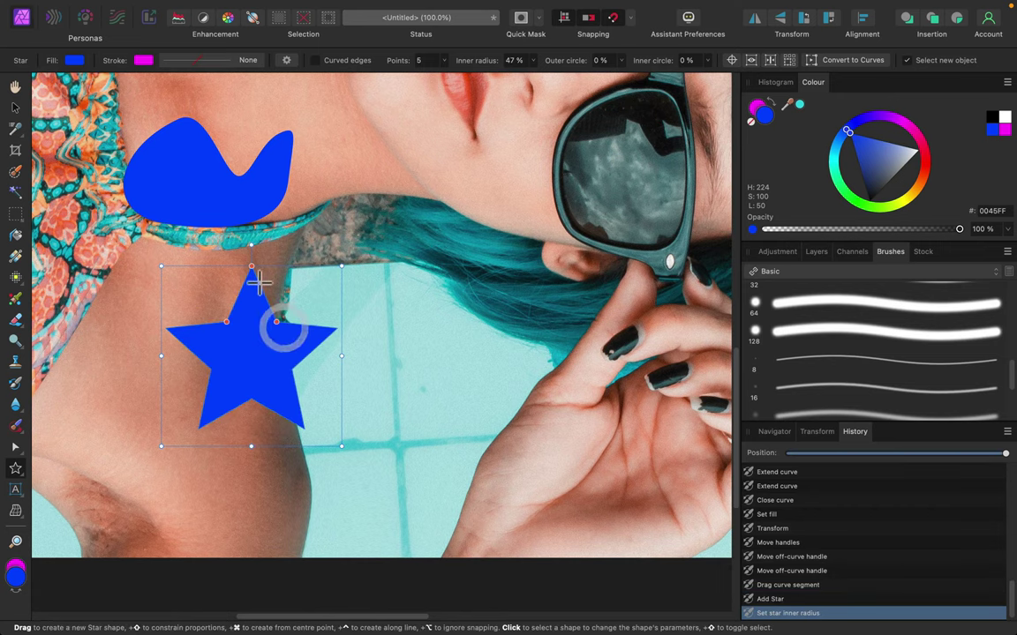
Step: Round the star into a flower by setting its outer circle to 100% and its points to 8
left_click_drag(250, 267, 251, 299)
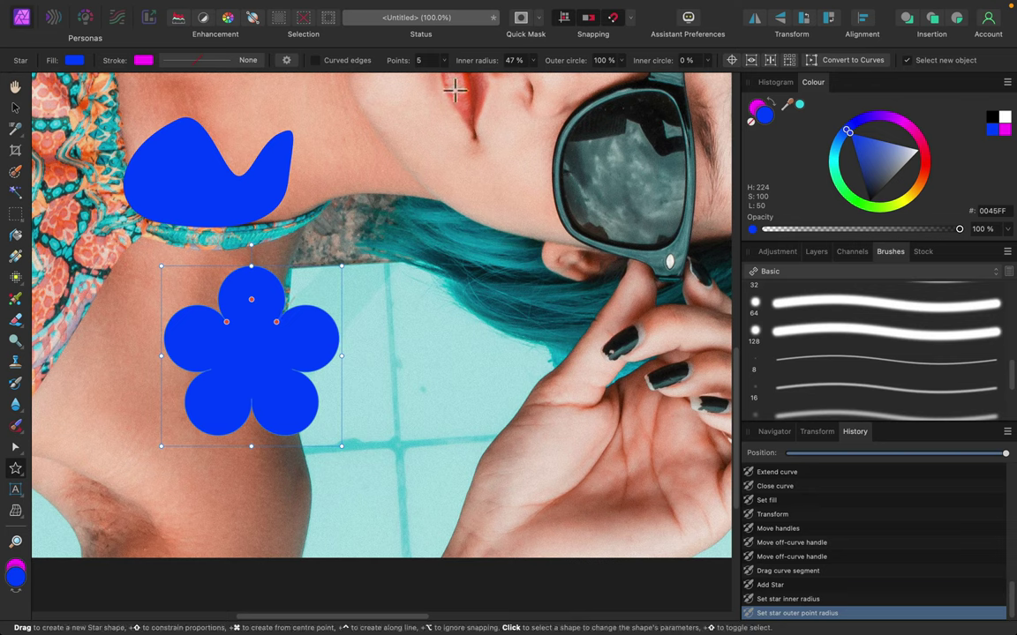
left_click(443, 60)
left_click_drag(441, 80, 452, 81)
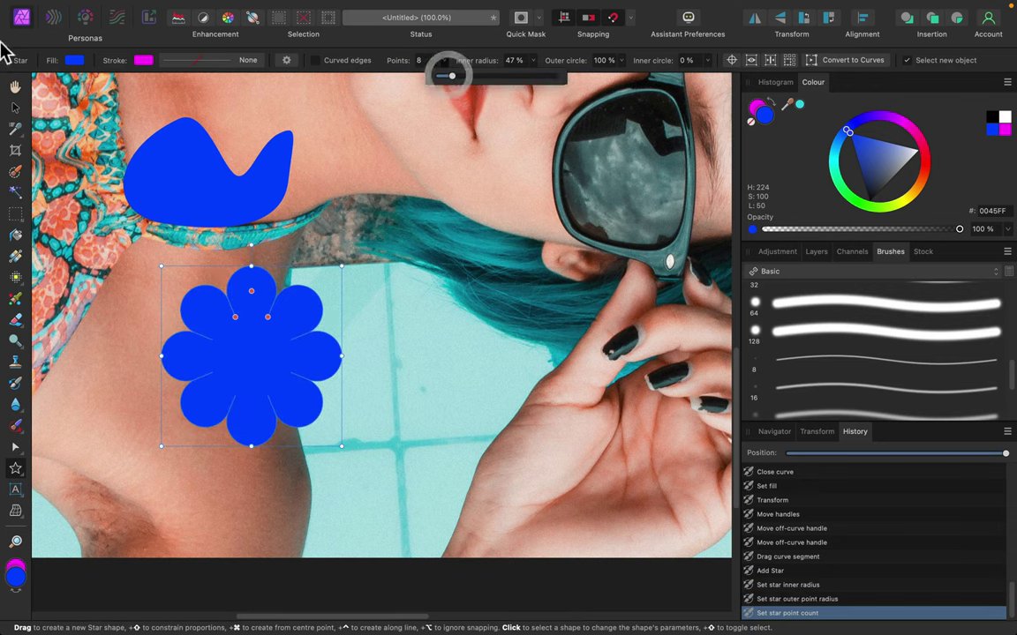
Step: Move the flower-shaped star up beside the lips over the neck and deselect it
left_click(15, 107)
left_click_drag(285, 351, 432, 186)
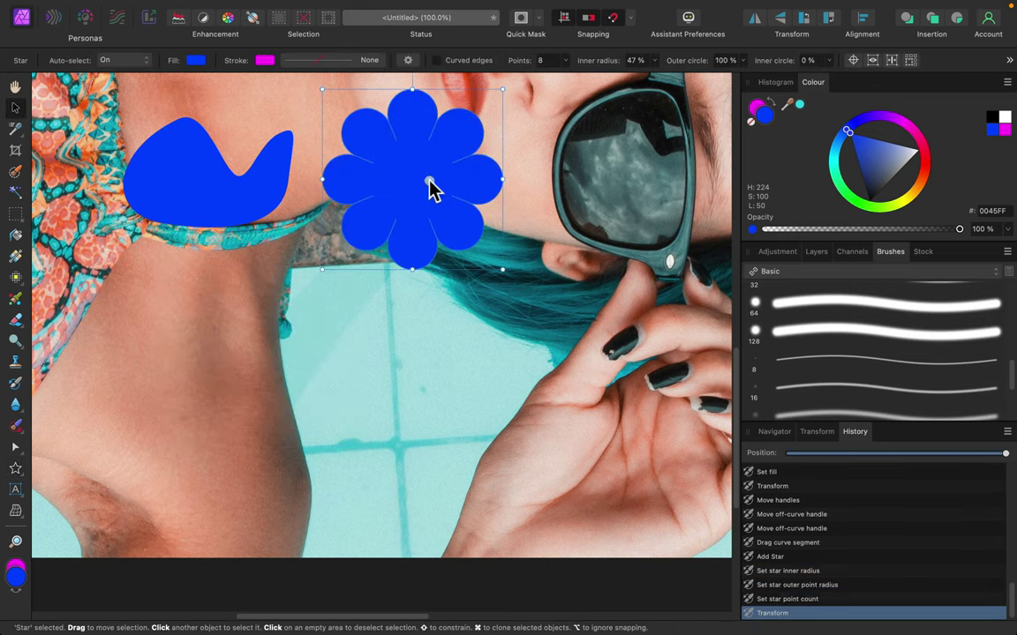
left_click(379, 341)
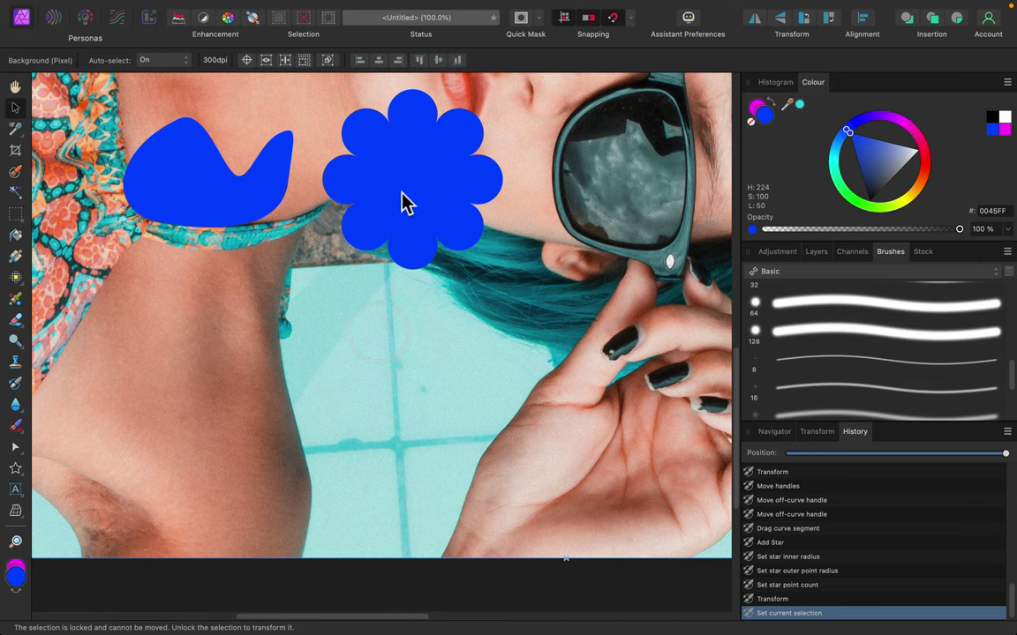
Step: Draw a blue heart with the Heart Tool over the pool tiles beneath the flower
left_click(16, 469)
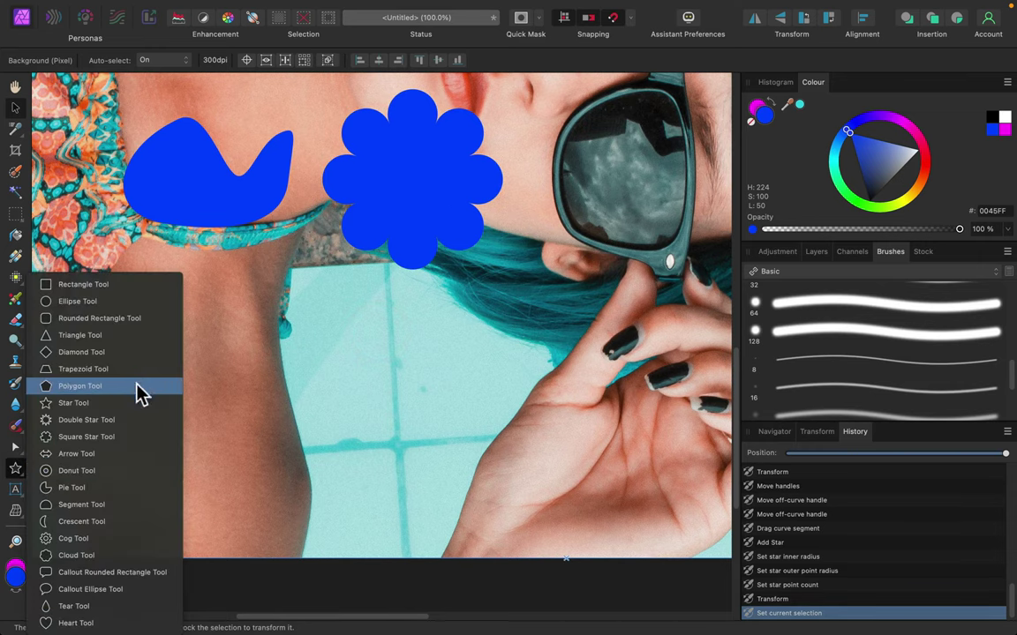
left_click(88, 622)
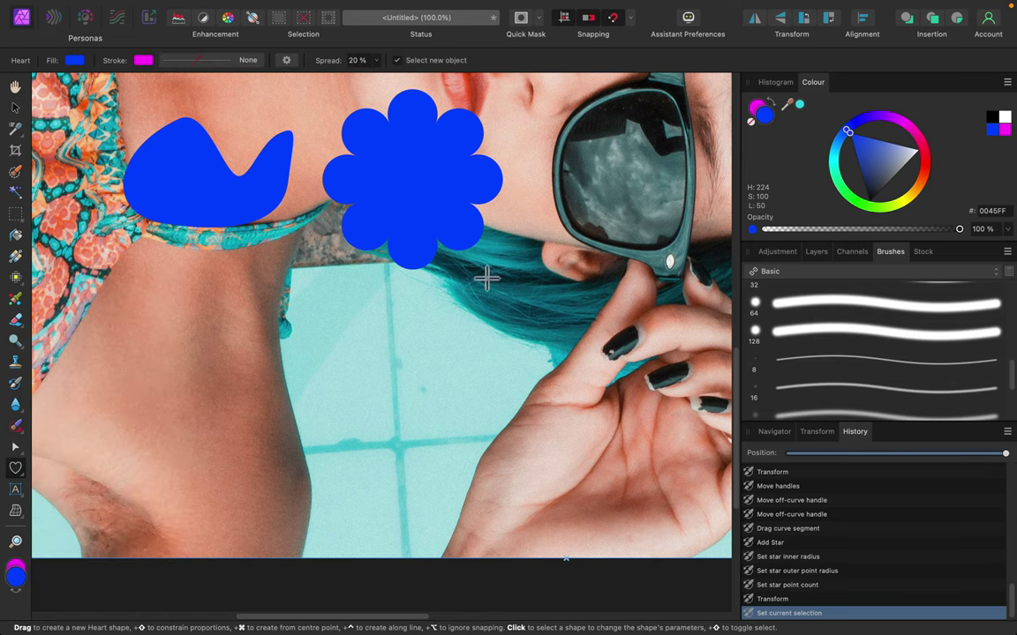
left_click_drag(301, 323, 468, 469)
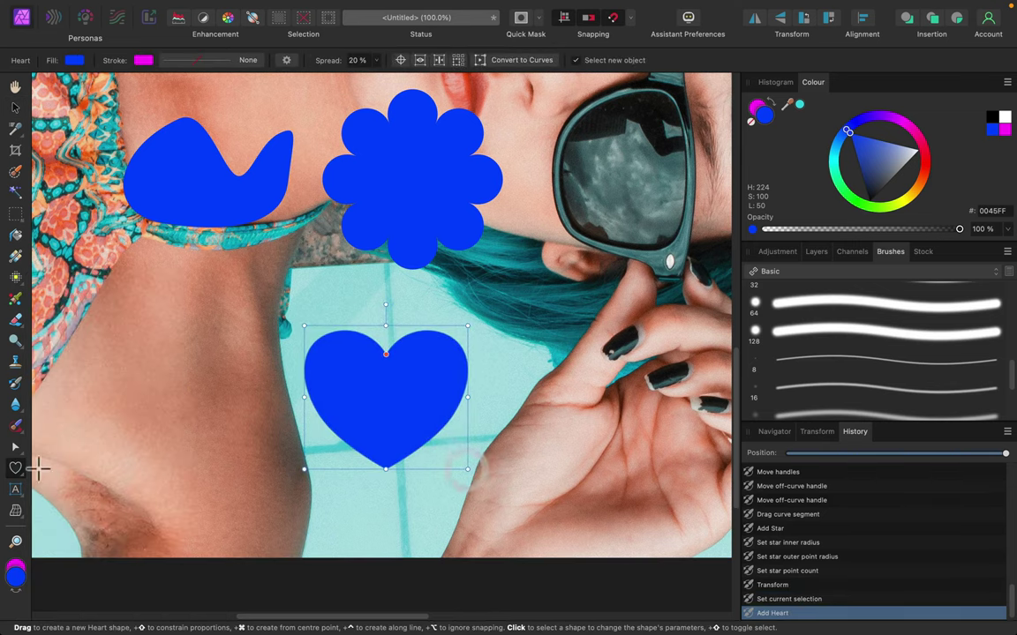
Step: Add artistic text reading "fdsfsdfsdfdsfdsf" on the skin below the blue curve, in 12 pt Arial
left_click(17, 496)
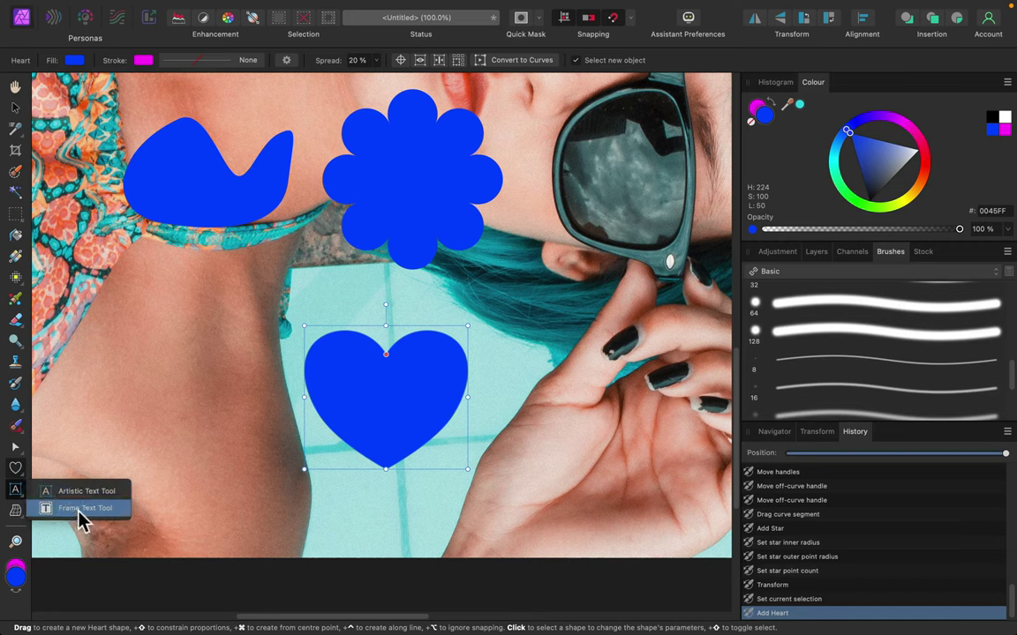
left_click(80, 508)
left_click(16, 489)
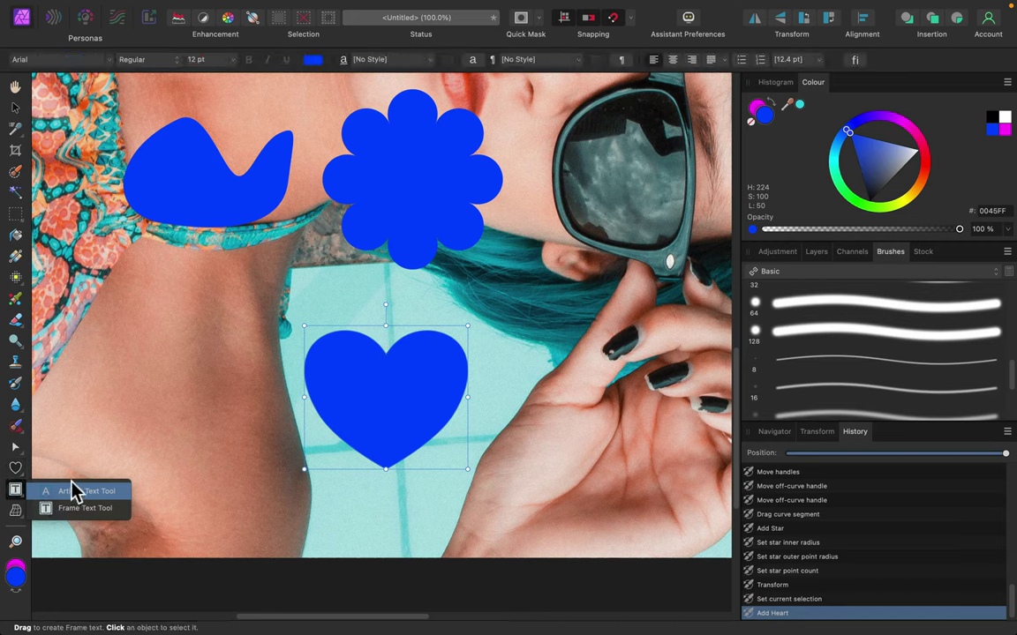
left_click(77, 491)
left_click(102, 295)
type("fdsfsdf")
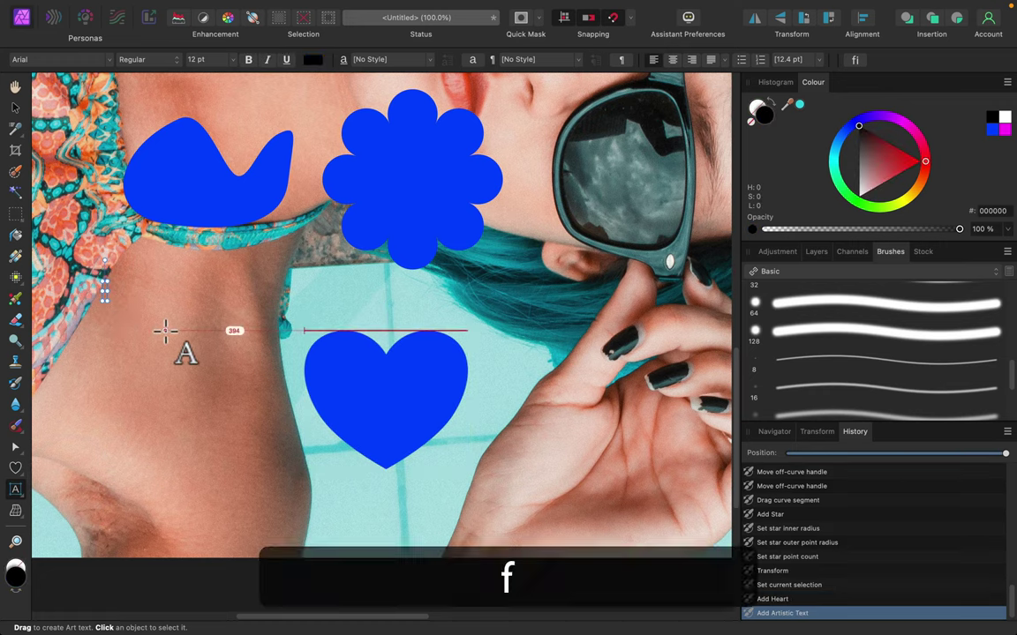
type("dsfdsf")
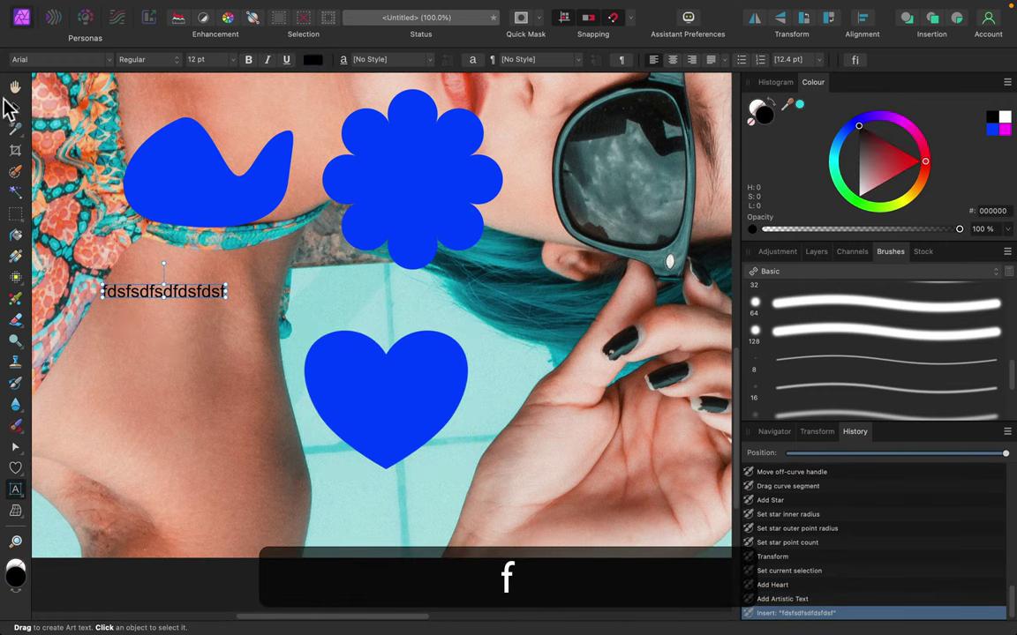
Step: Select the background photo instead of the text object
left_click(17, 108)
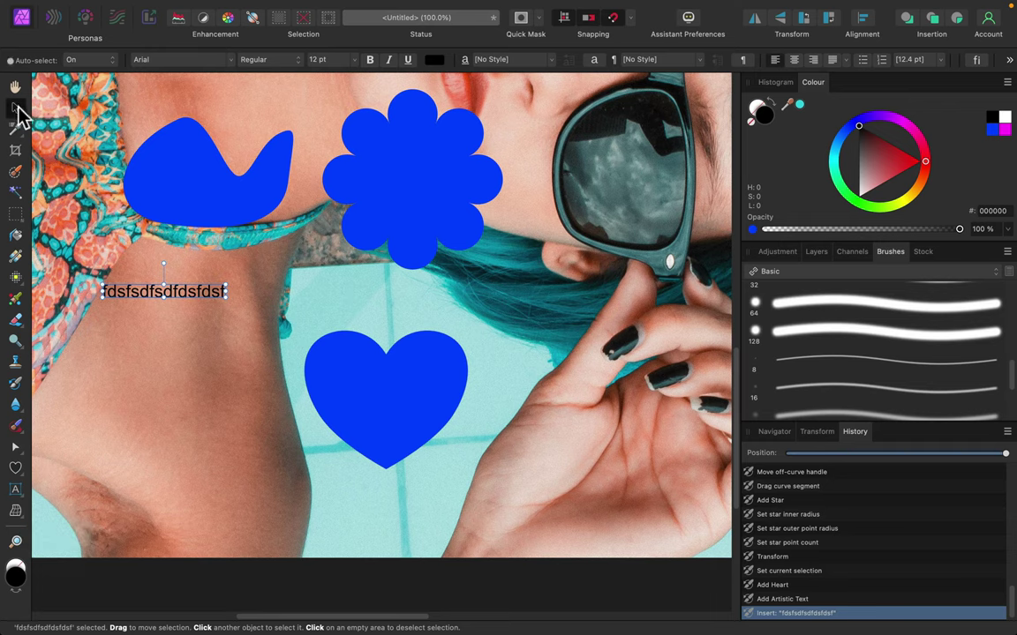
key("super+minus")
key("super+minus")
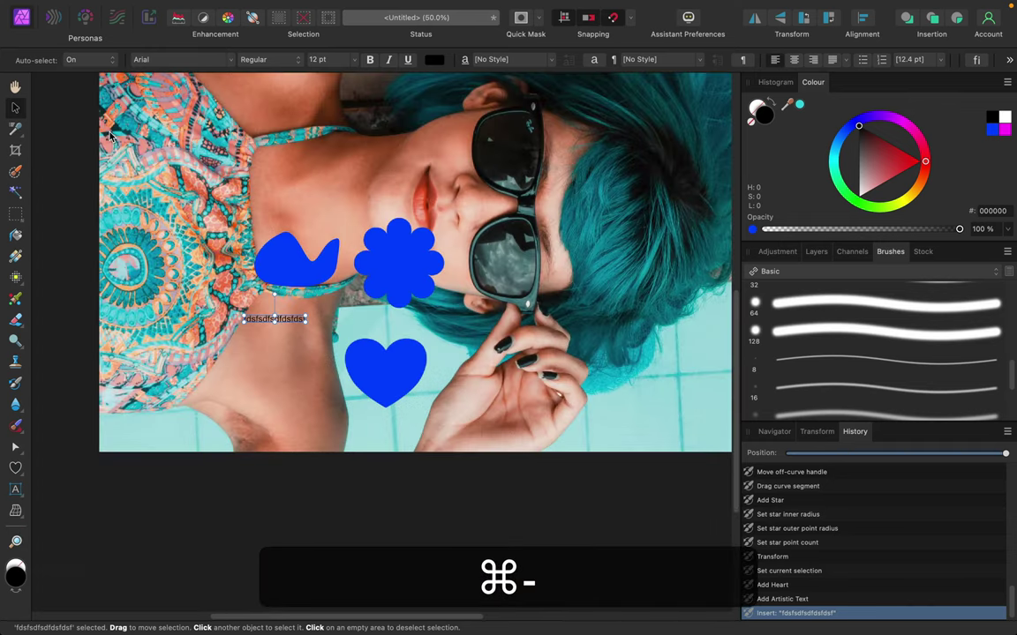
left_click(201, 150)
Step: Try the Mesh Warp Tool on the photo by adding a node on the patterned top and pulling it toward the neck
left_click(14, 512)
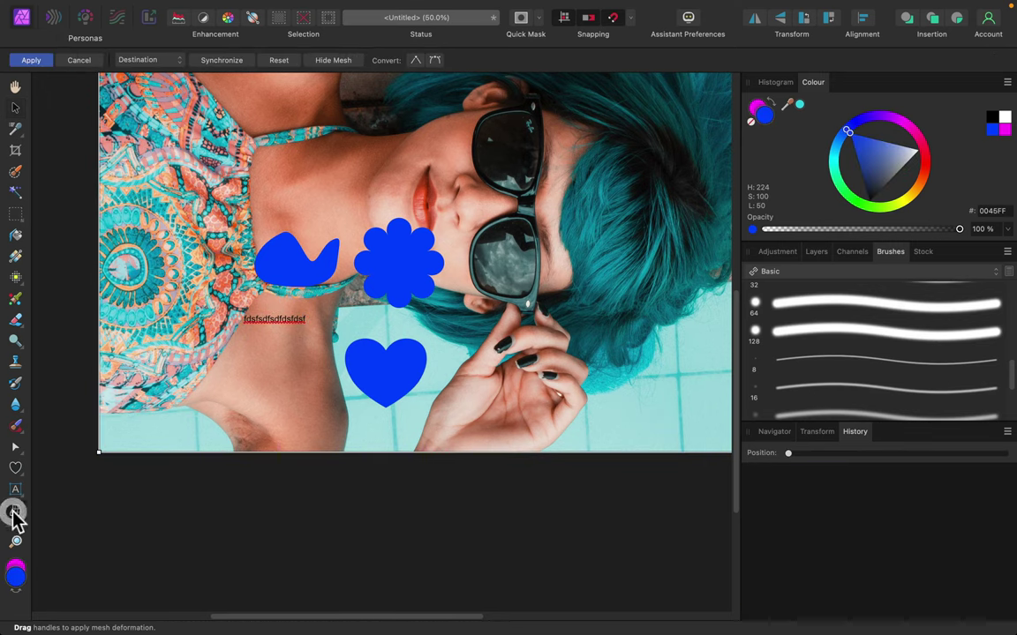
left_click(176, 124)
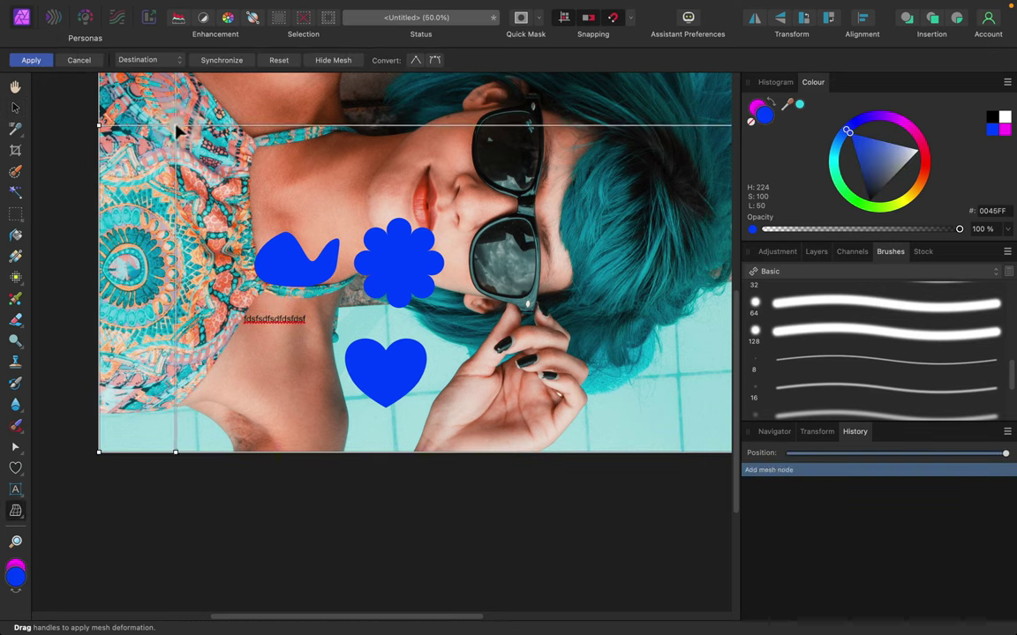
left_click_drag(176, 124, 228, 153)
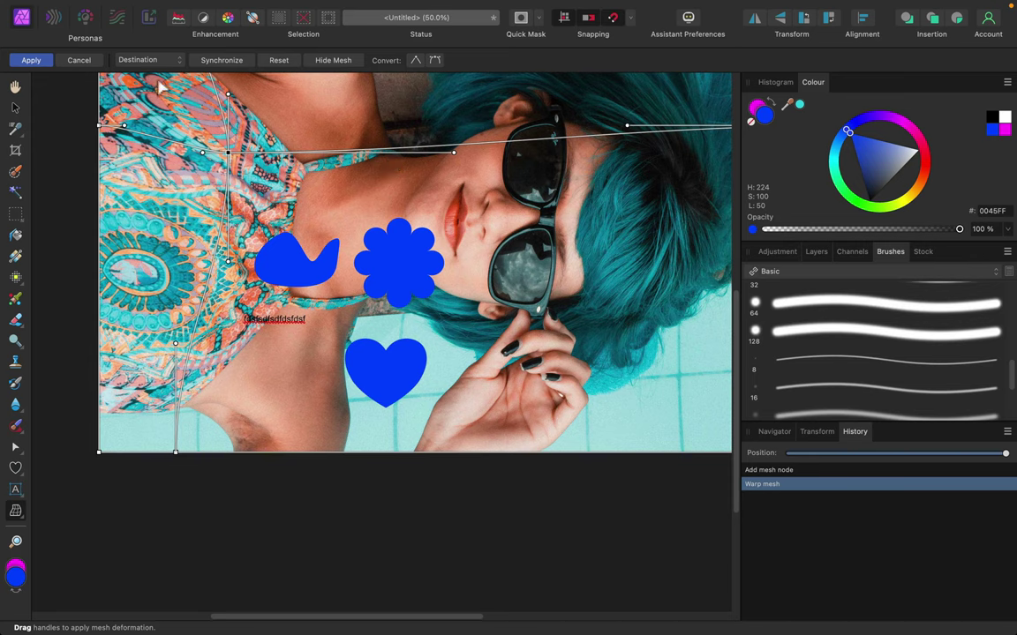
left_click(80, 60)
Step: Add a live Mesh Warp filter to the photo and pull a new node at the top's upper edge toward the neck
scroll(282, 190, "right", 2)
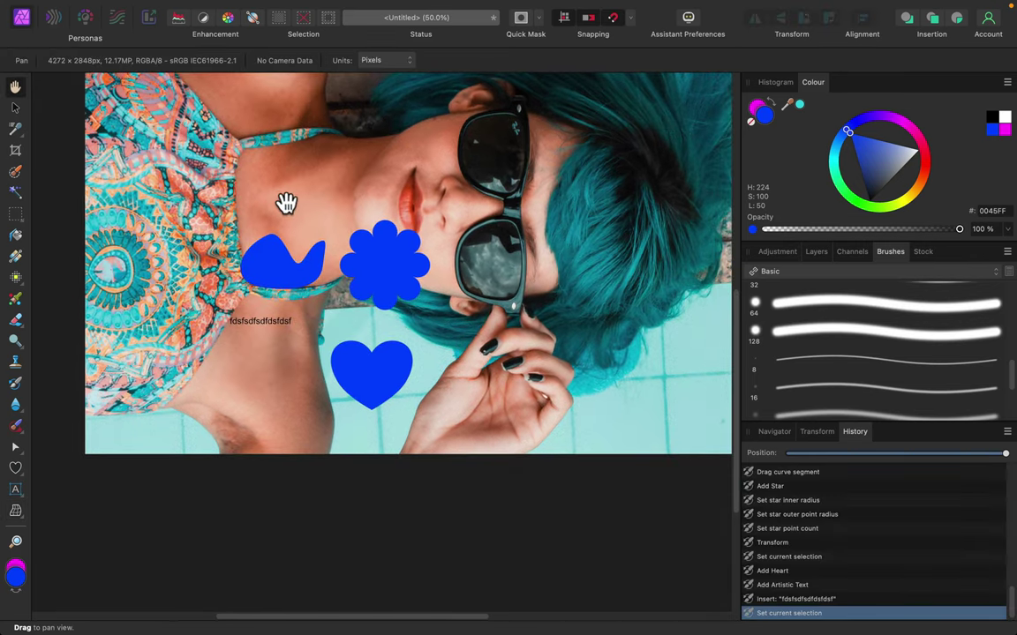
scroll(286, 203, "up", 5)
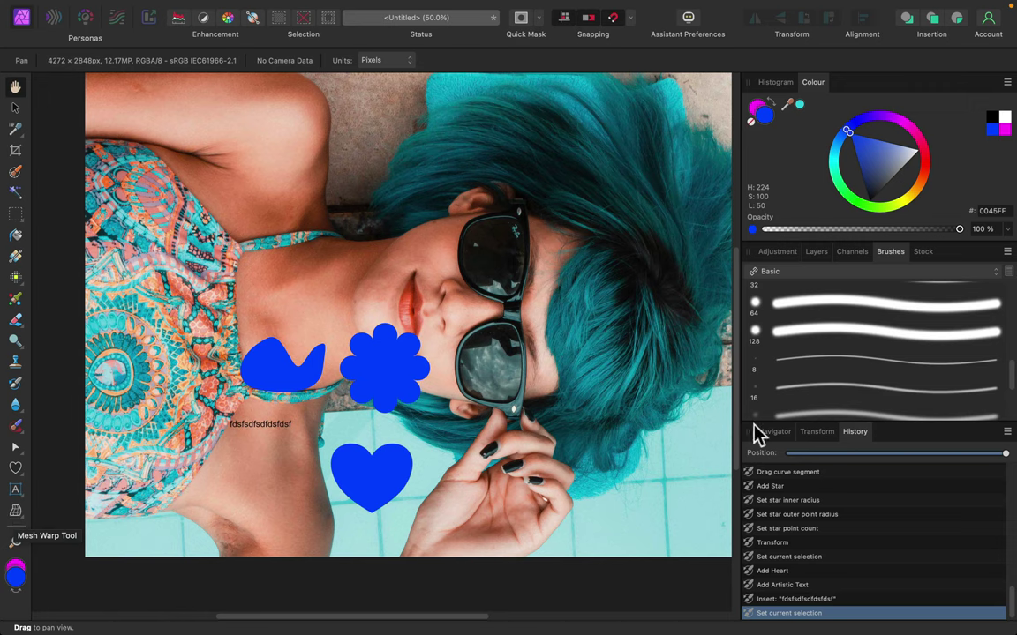
left_click(814, 252)
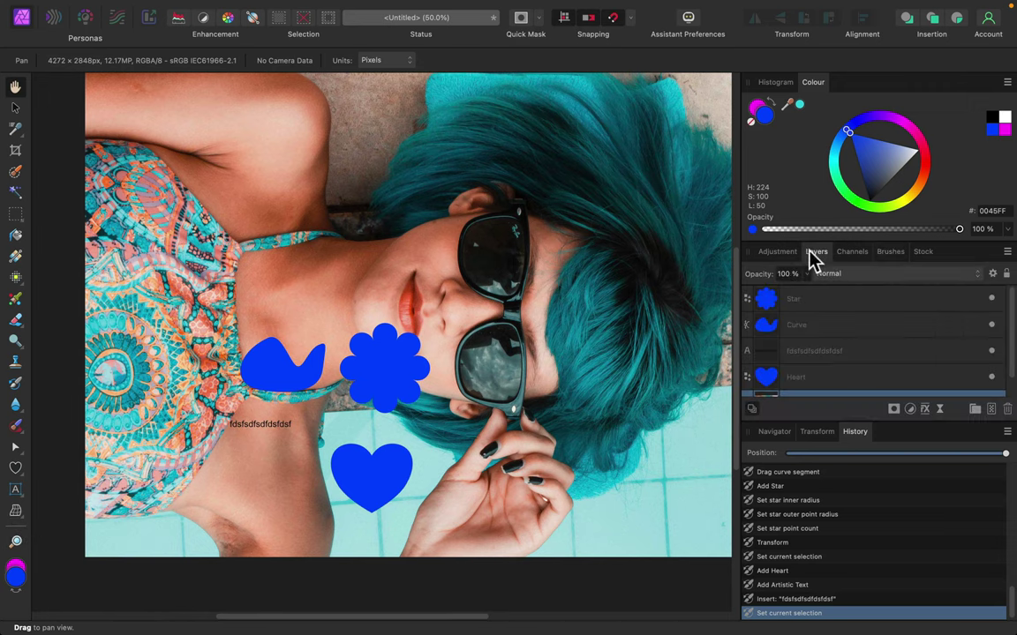
left_click(940, 408)
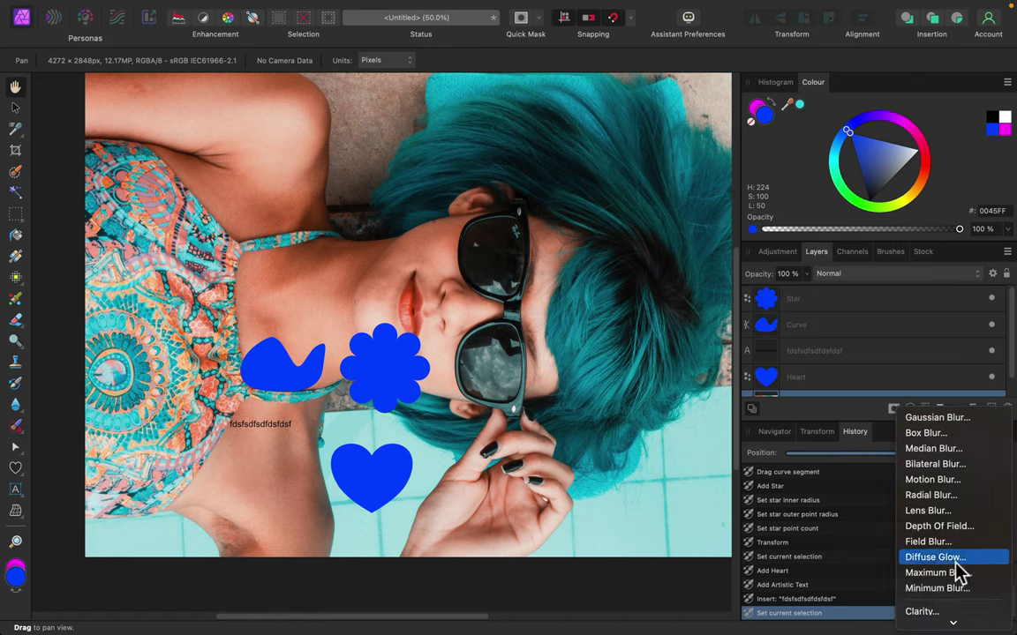
mouse_move(954, 624)
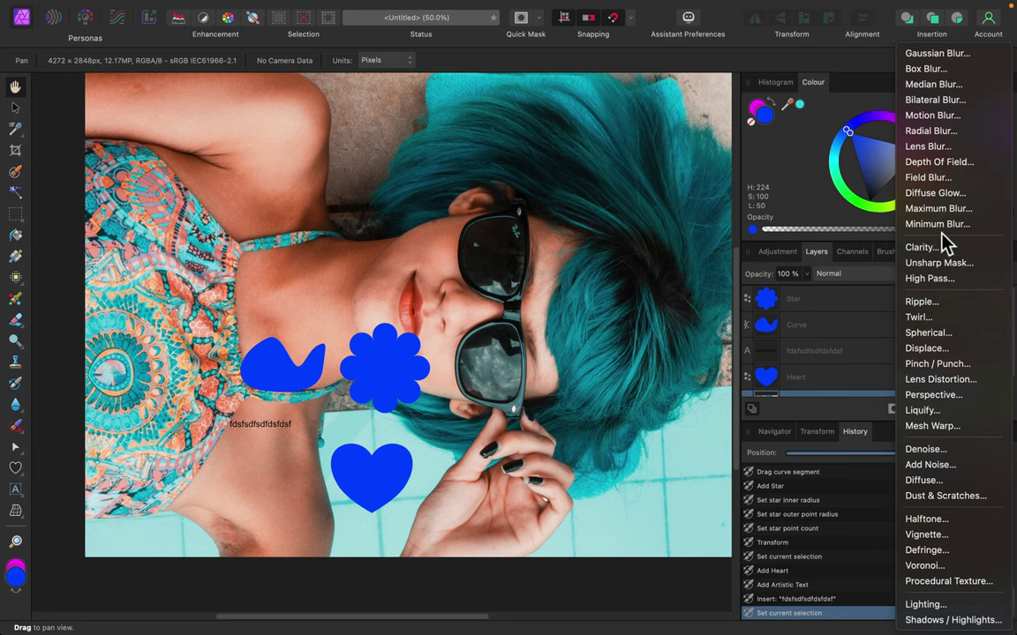
left_click(930, 427)
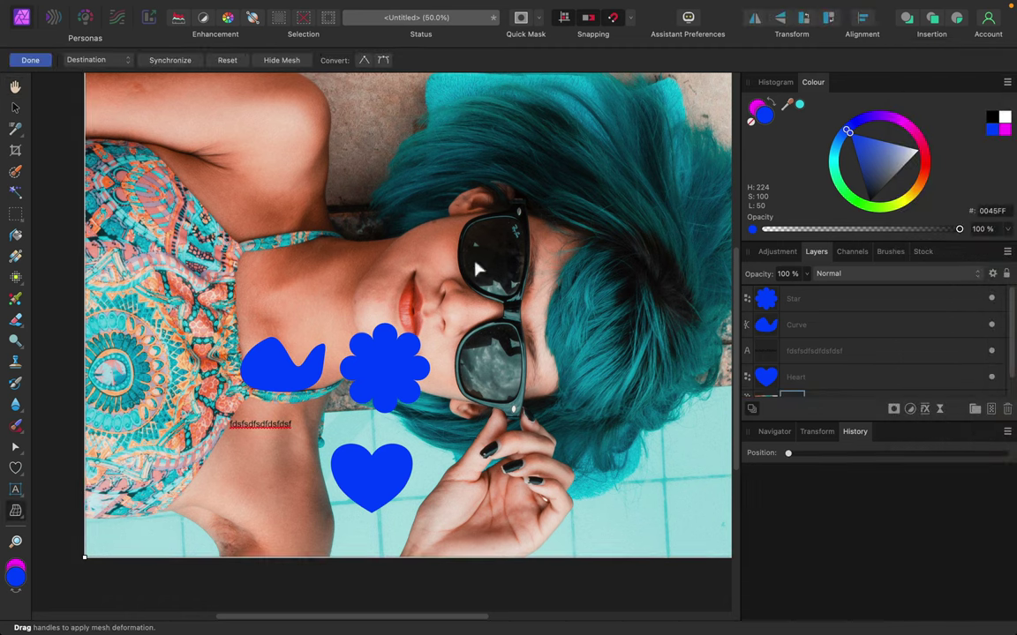
left_click_drag(230, 206, 265, 214)
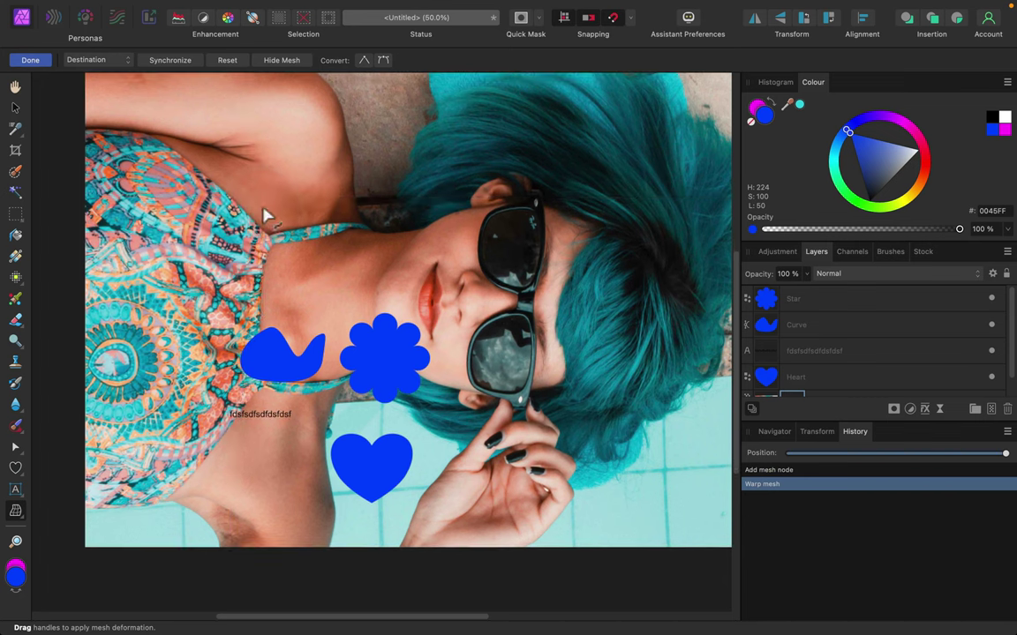
left_click(30, 60)
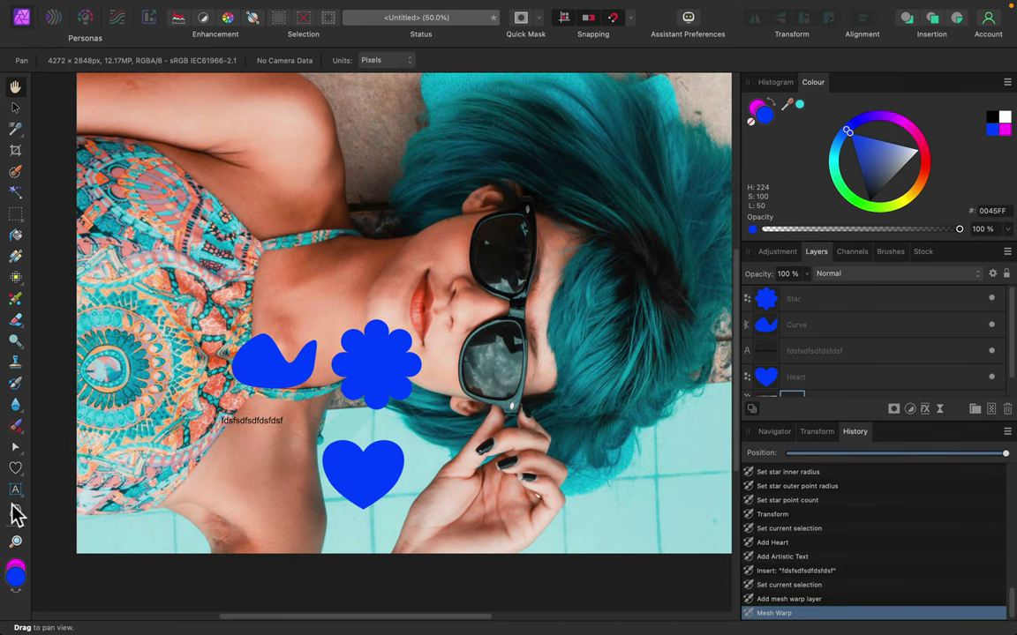
Step: Zoom in on the neck to 75% with the Zoom Tool and bring the zoom back to 50%
left_click(15, 542)
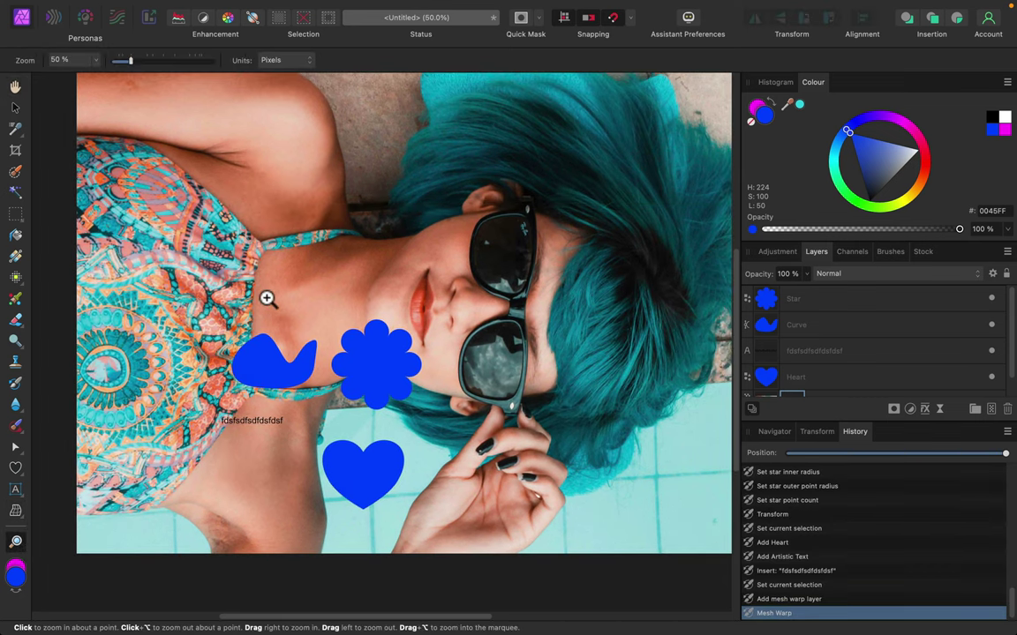
left_click(332, 266)
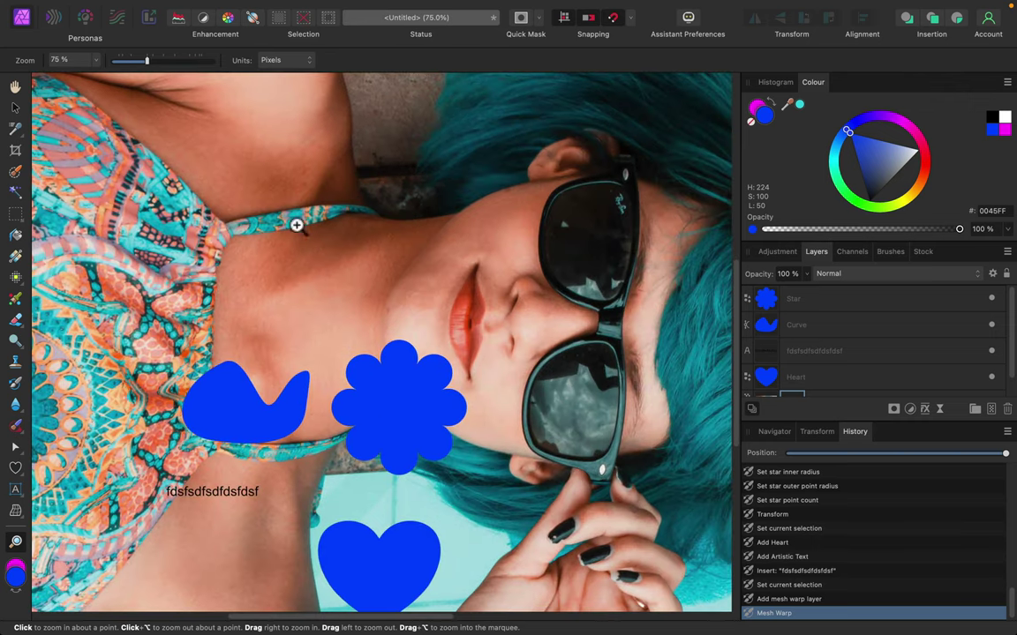
mouse_move(146, 64)
left_mouse_down()
mouse_move(198, 63)
mouse_move(130, 64)
left_mouse_up()
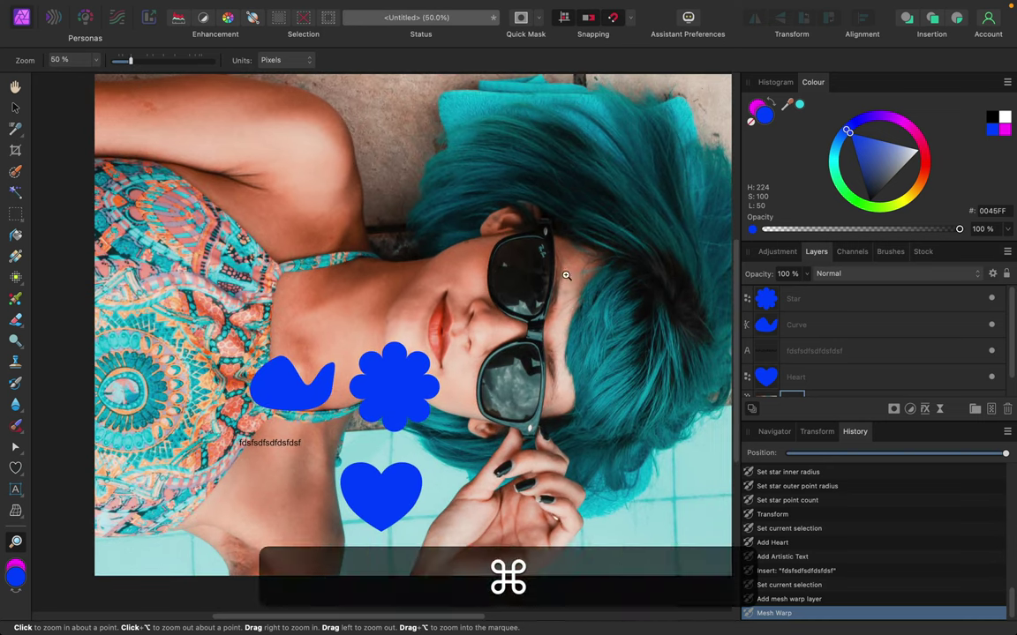
Step: Zoom the view in to 300% around the neck and back out to about 8%
key("super+equal")
key("super+equal")
key("super+equal")
key("super+equal")
key("super+equal")
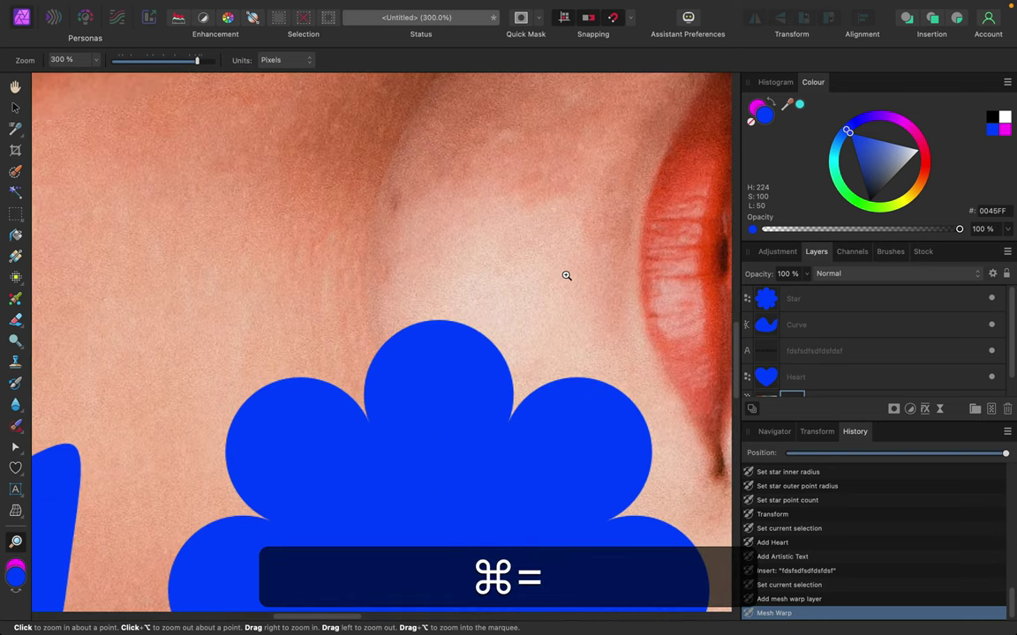
key("super+minus")
key("super+minus")
key("super+minus")
key("super+minus")
key("super+minus")
key("super+minus")
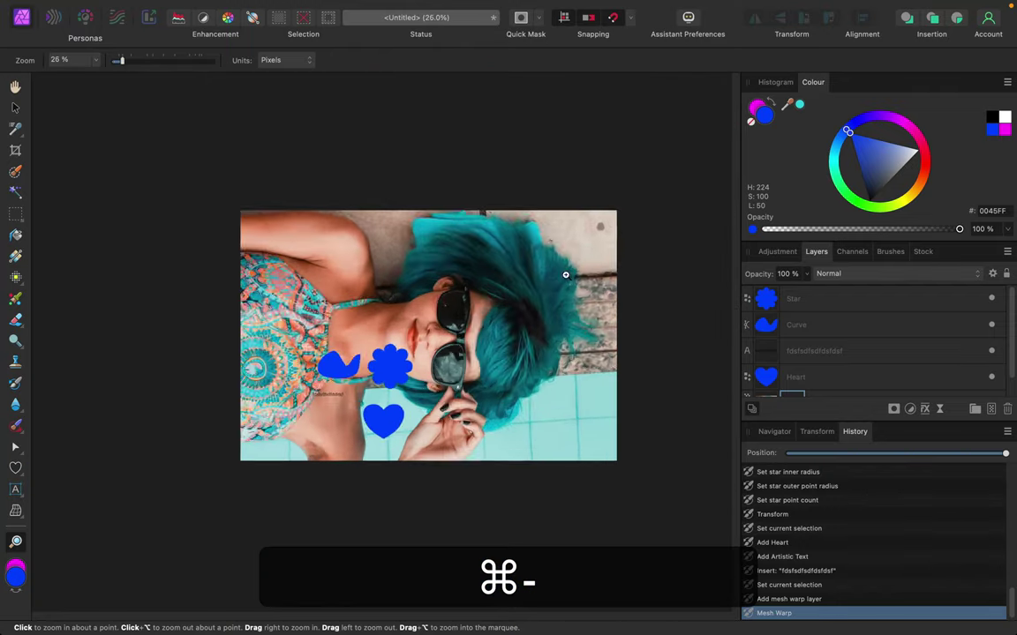
key("super+minus")
key("super+minus")
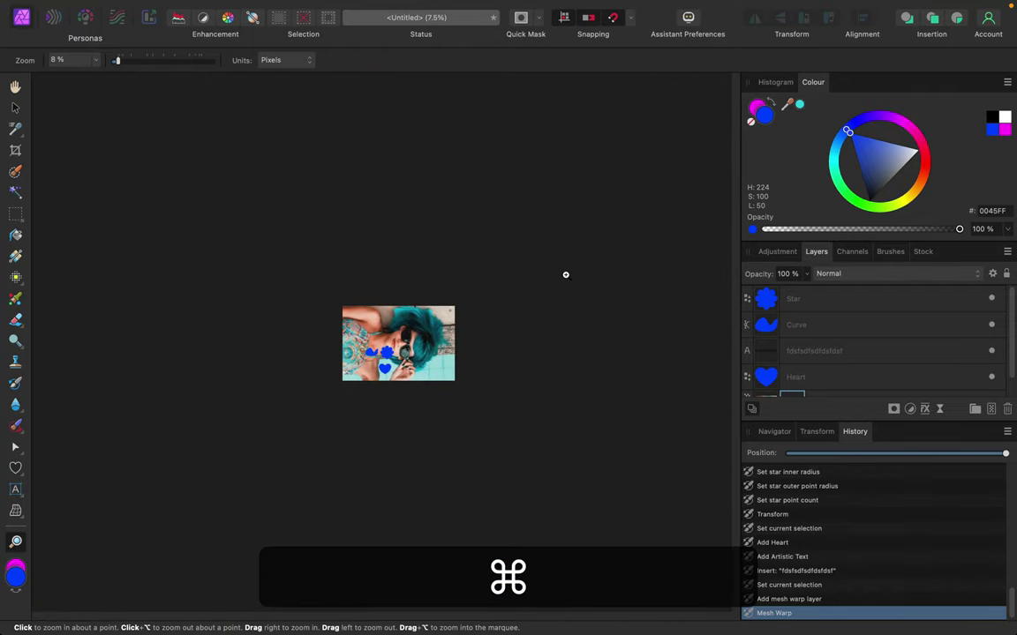
Step: Fit the whole photo in the window and set the Navigator zoom to 44%
key("super+0")
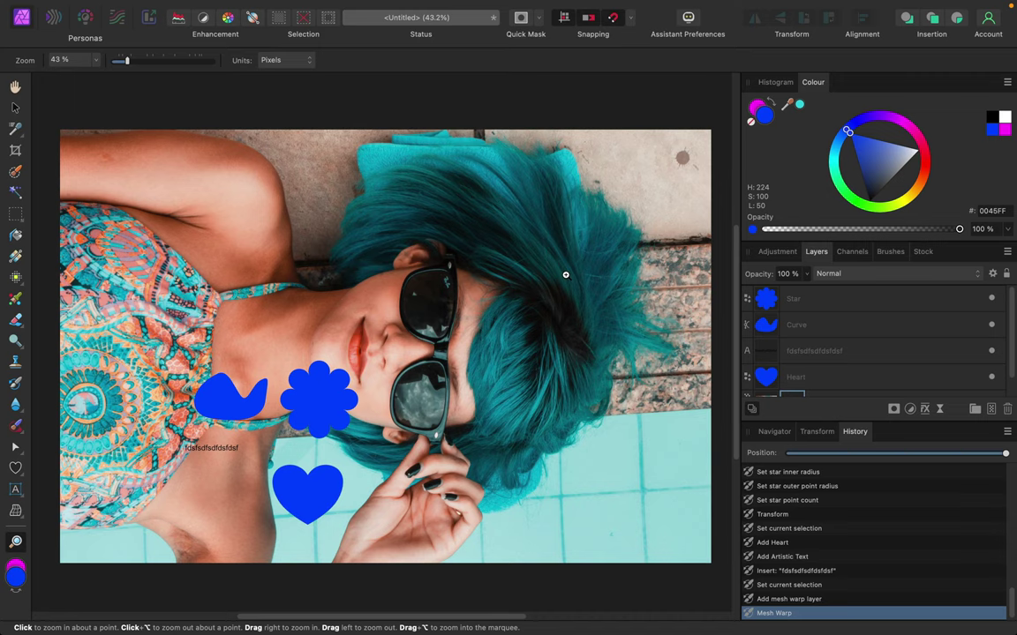
left_click(774, 433)
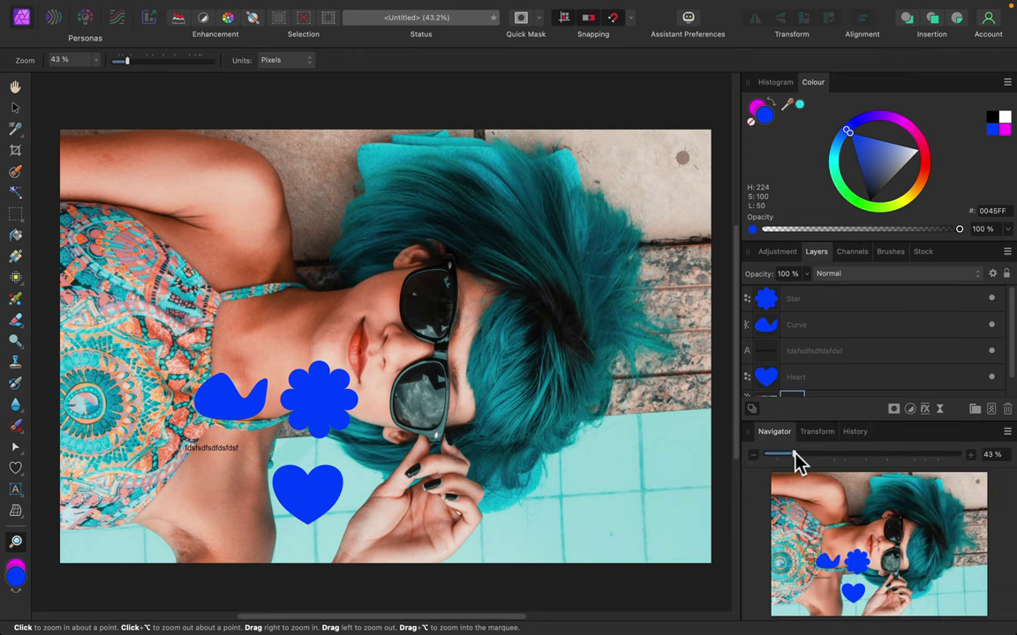
mouse_move(795, 457)
left_mouse_down()
mouse_move(810, 460)
mouse_move(772, 461)
mouse_move(829, 456)
mouse_move(798, 459)
left_mouse_up()
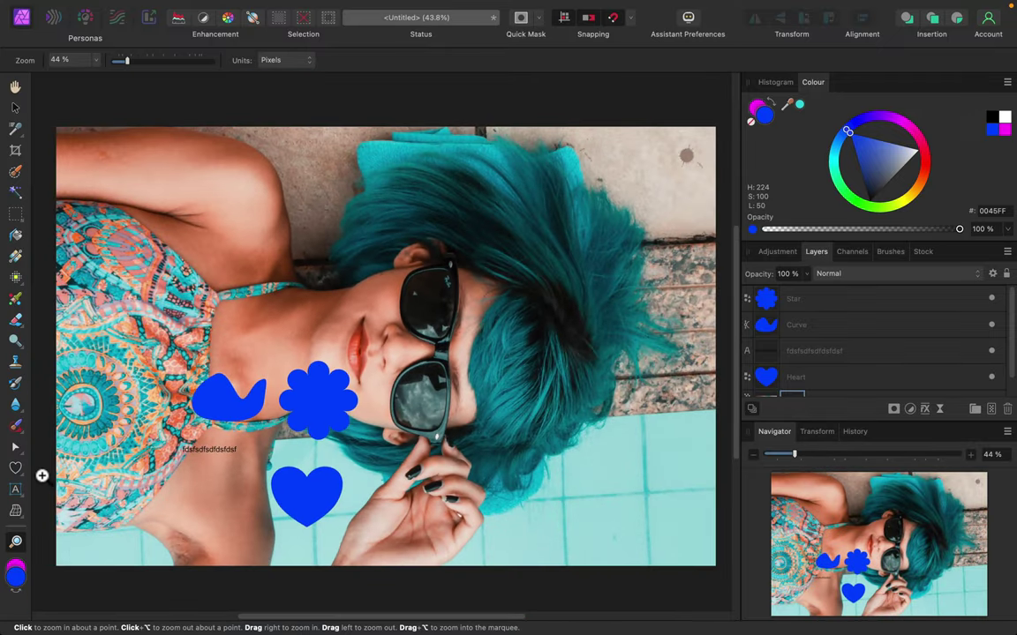